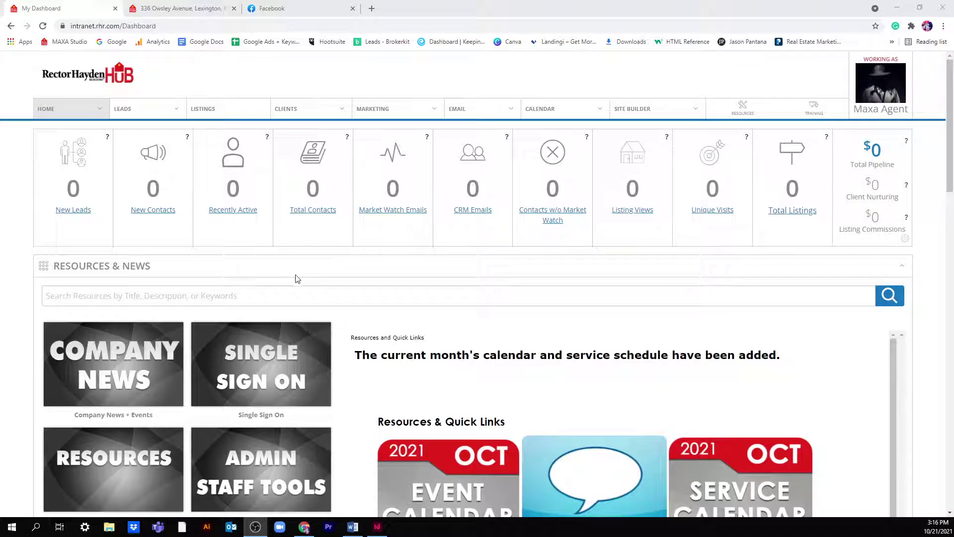
- Show the HUB's Single Sign On links and launch RH Marketing Center in a new tab
left_click(289, 375)
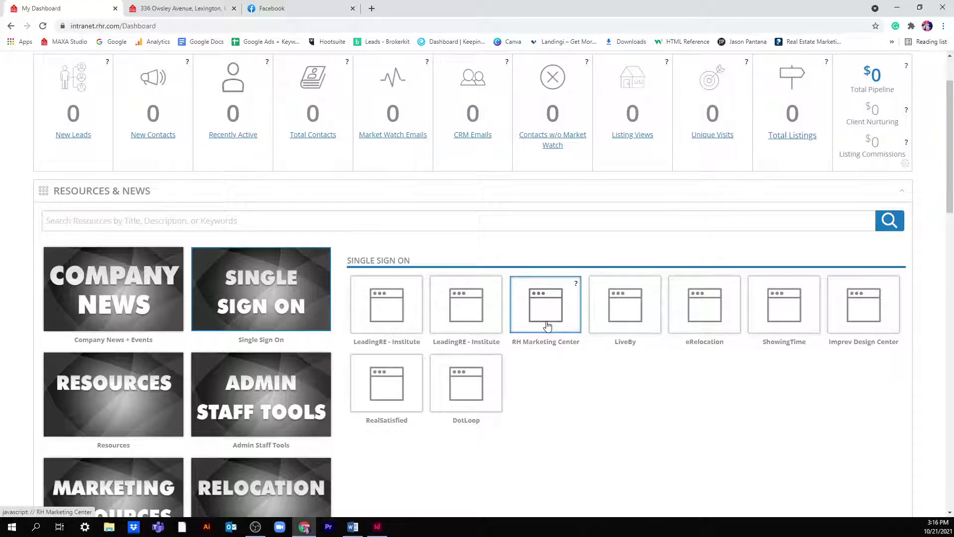
left_click(548, 325)
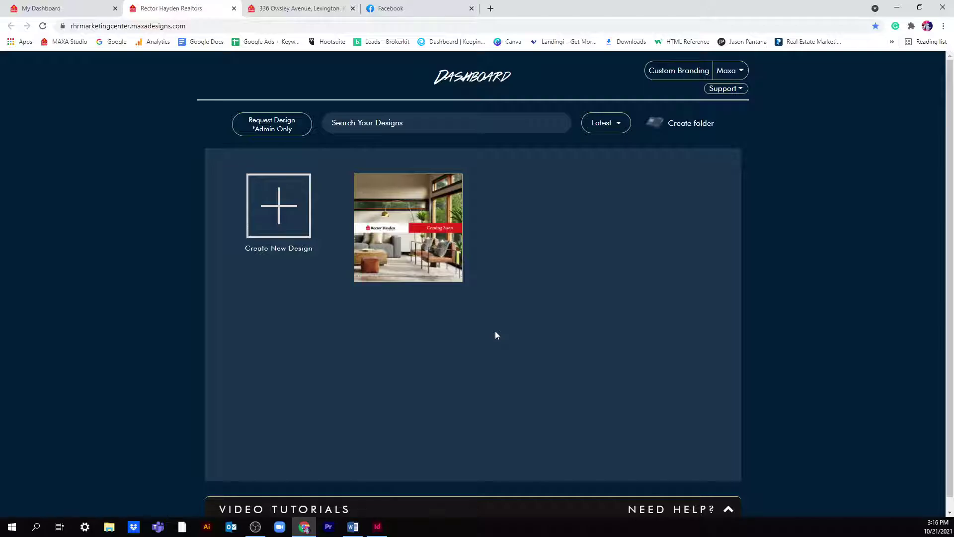
- Open the '...' Actions menu on the Coming Soon design thumbnail
mouse_move(397, 261)
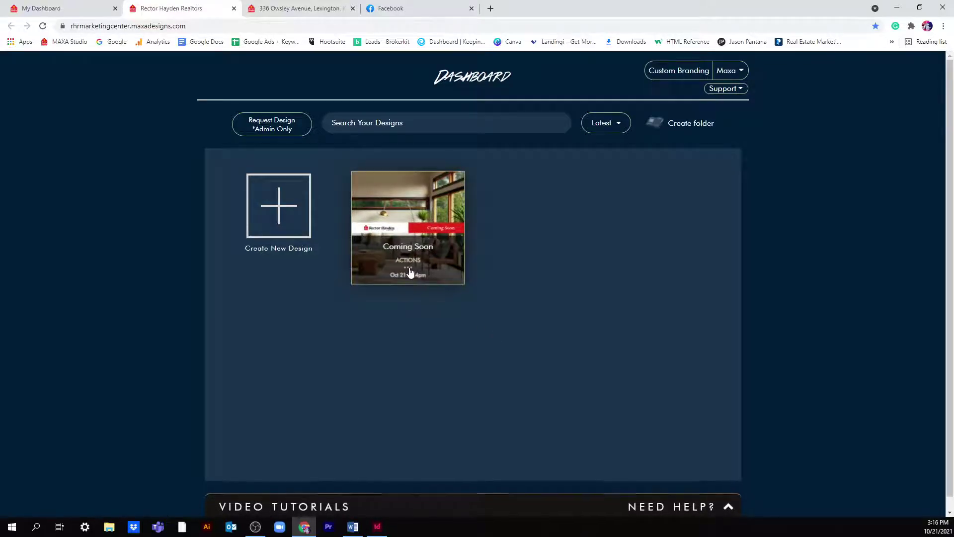
left_click(409, 268)
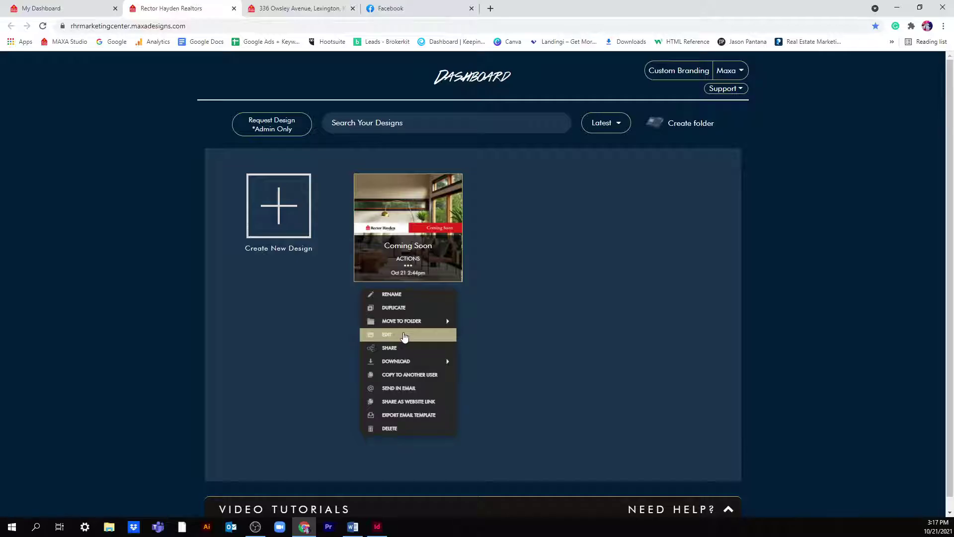
left_click(411, 349)
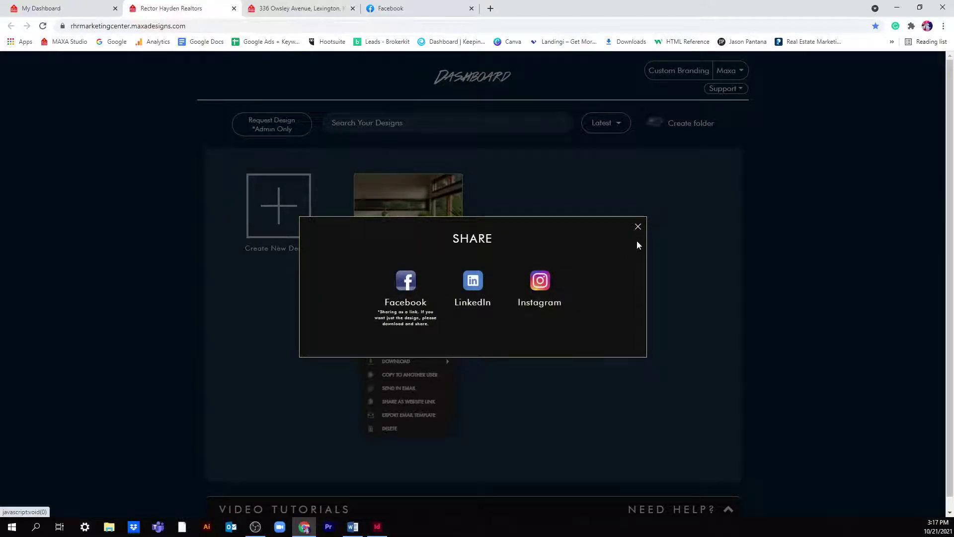
left_click(638, 226)
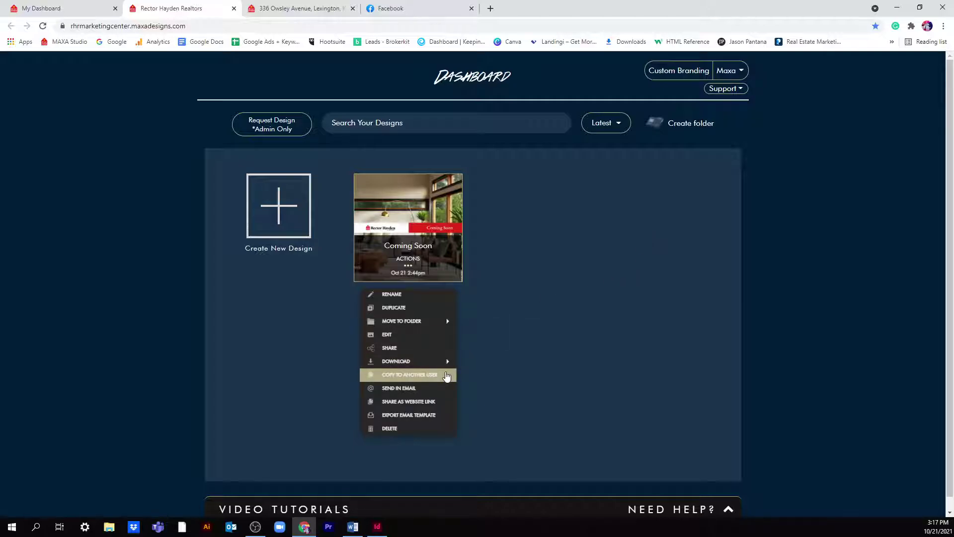
left_click(435, 388)
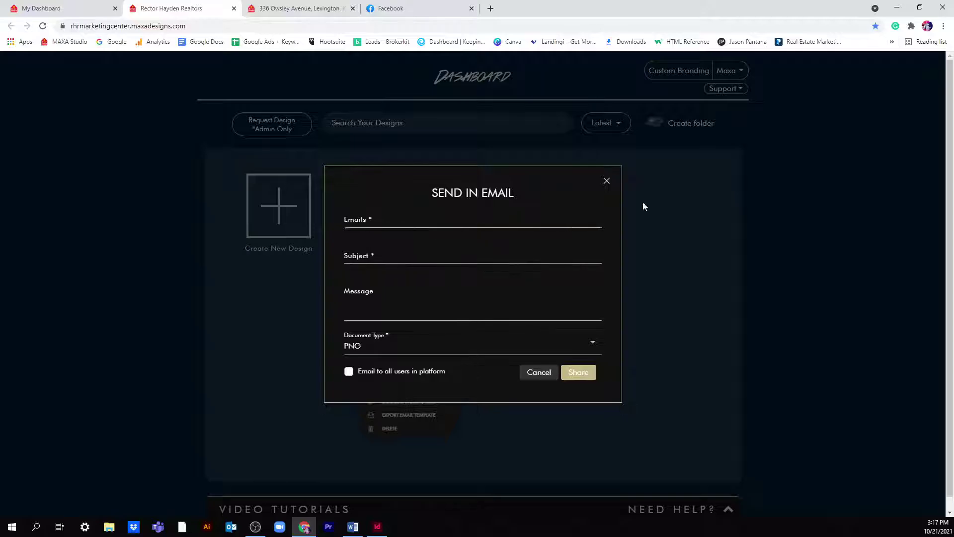
left_click(606, 181)
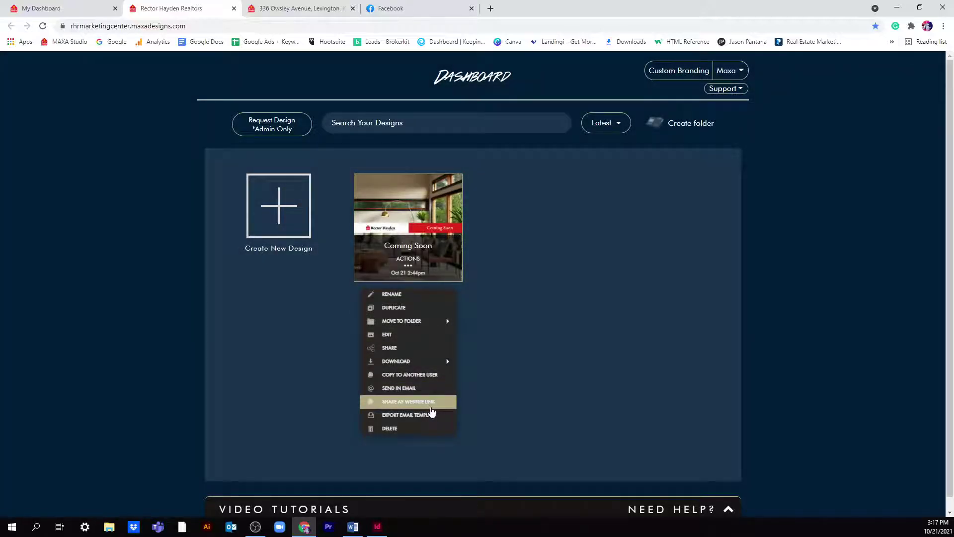
- Copy the Coming Soon website link, preview it in a new tab, then close the preview
left_click(431, 406)
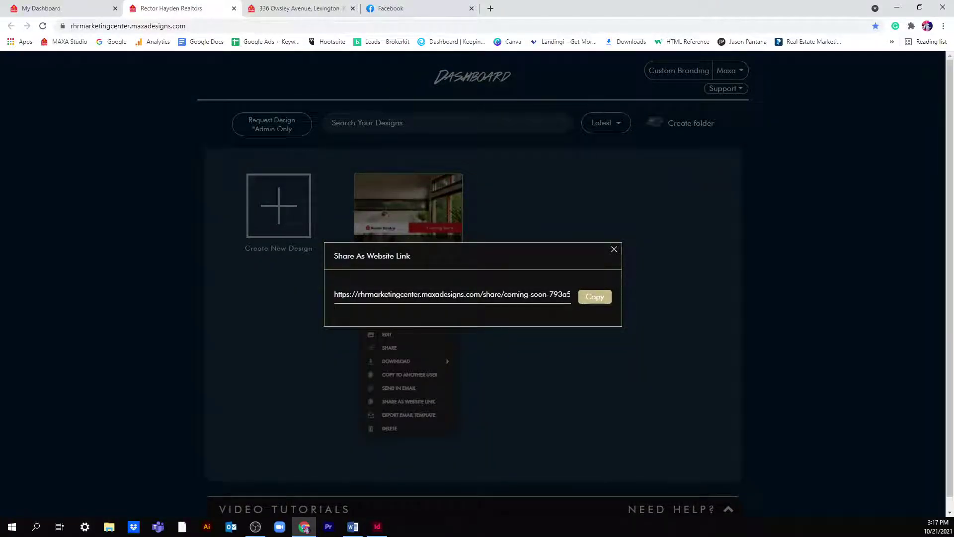
left_click(595, 296)
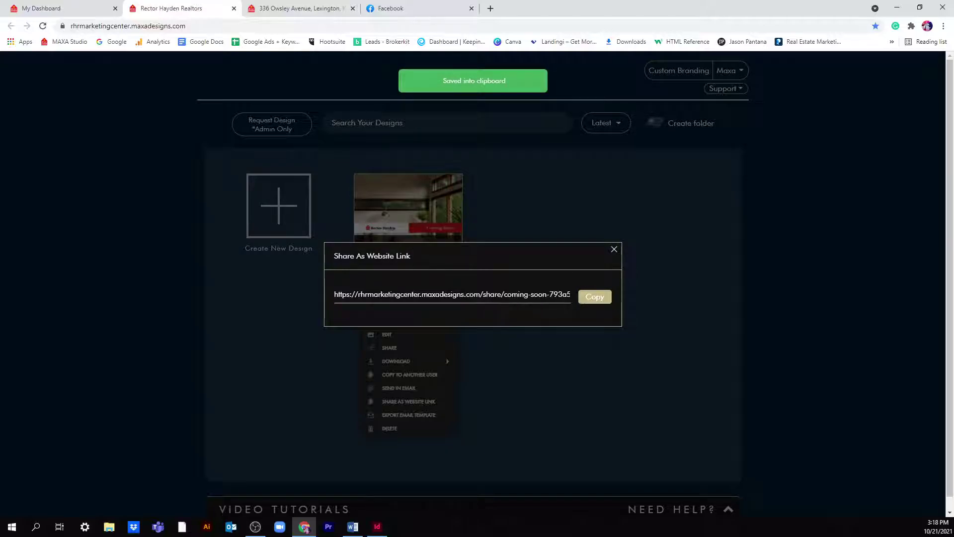
left_click(490, 8)
right_click(328, 28)
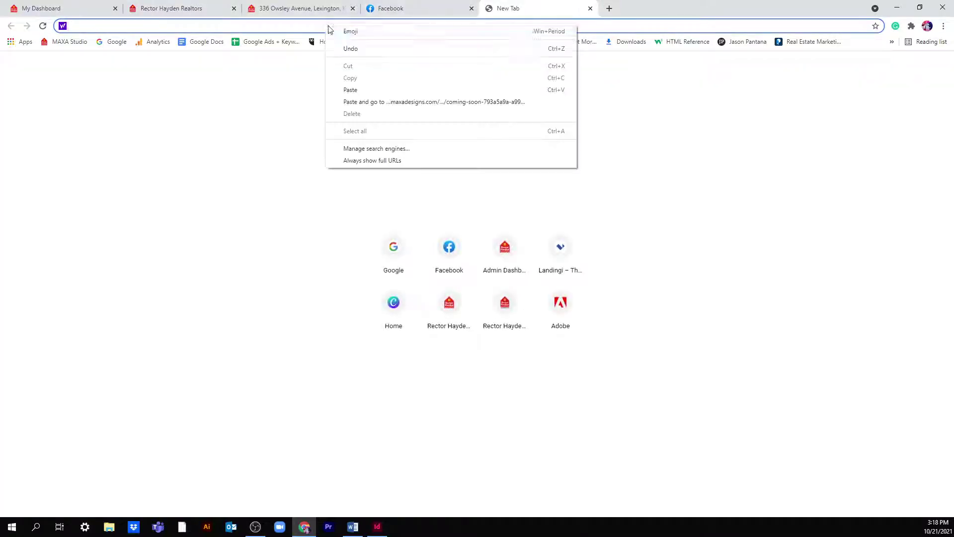
left_click(370, 102)
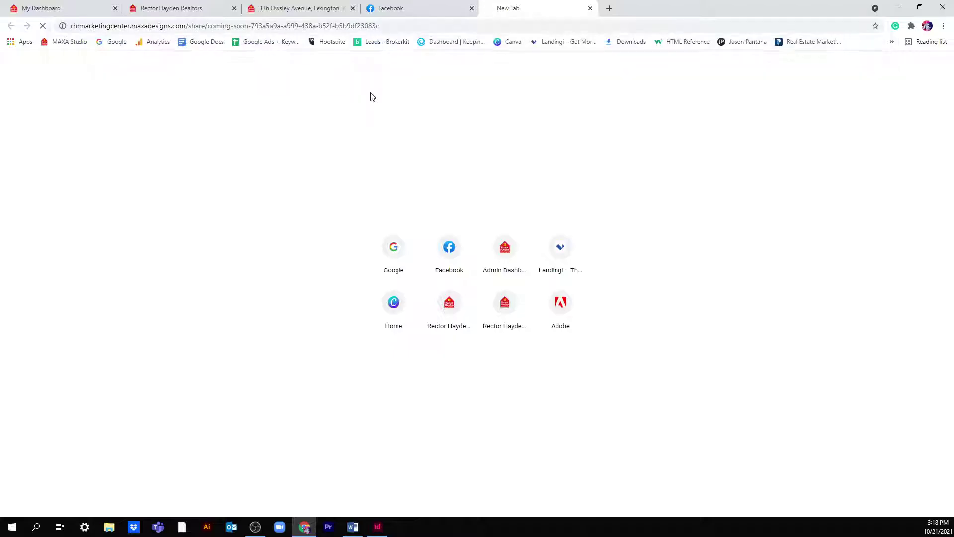
scroll(437, 195, "down", 2)
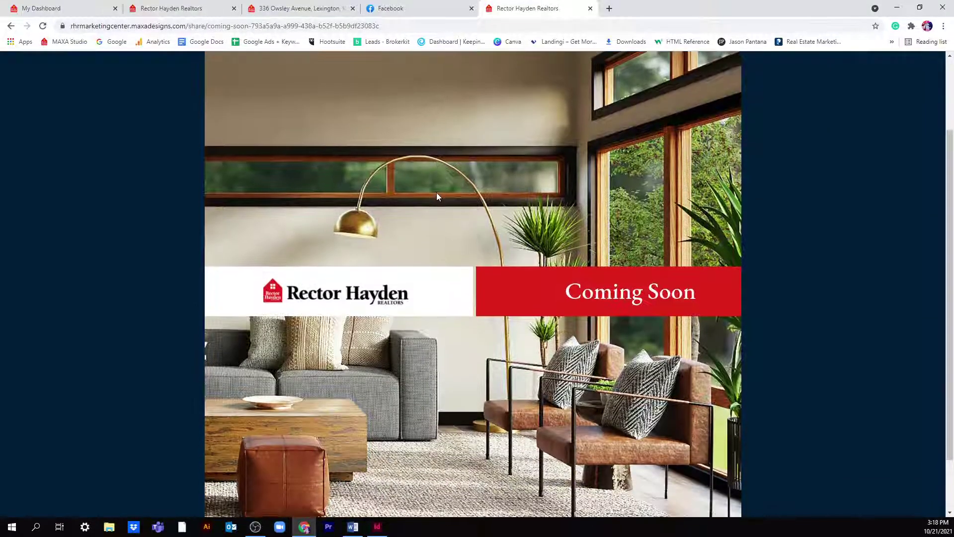
scroll(437, 193, "down", 1)
scroll(436, 192, "up", 3)
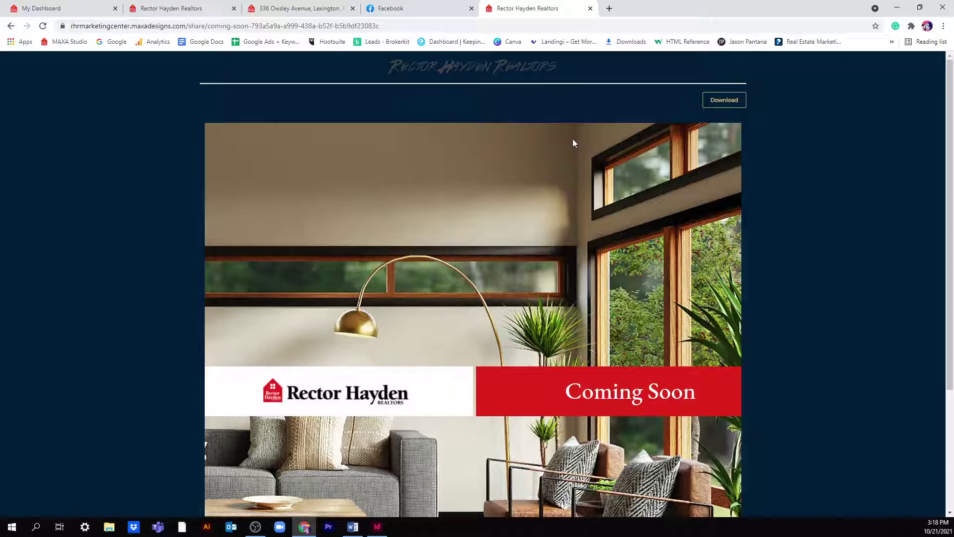
left_click(589, 8)
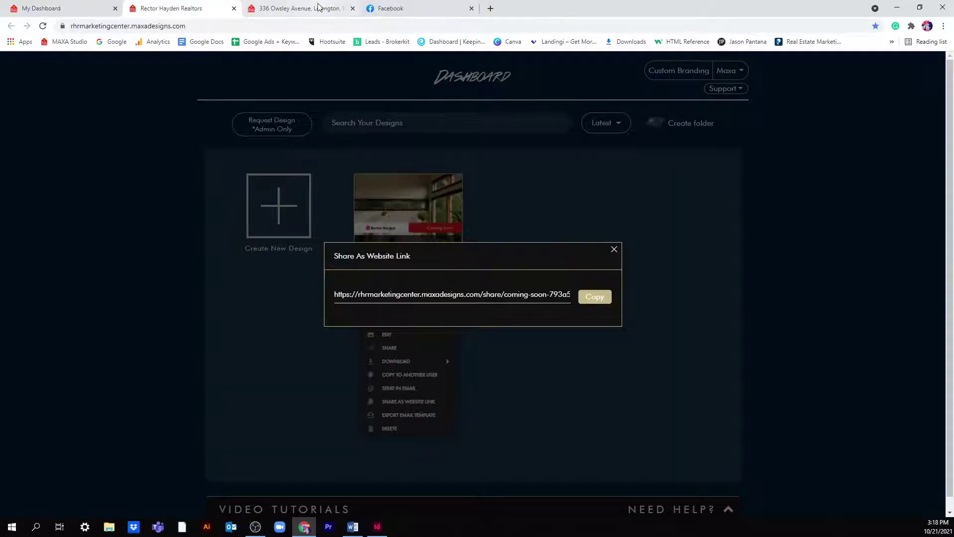
left_click(614, 249)
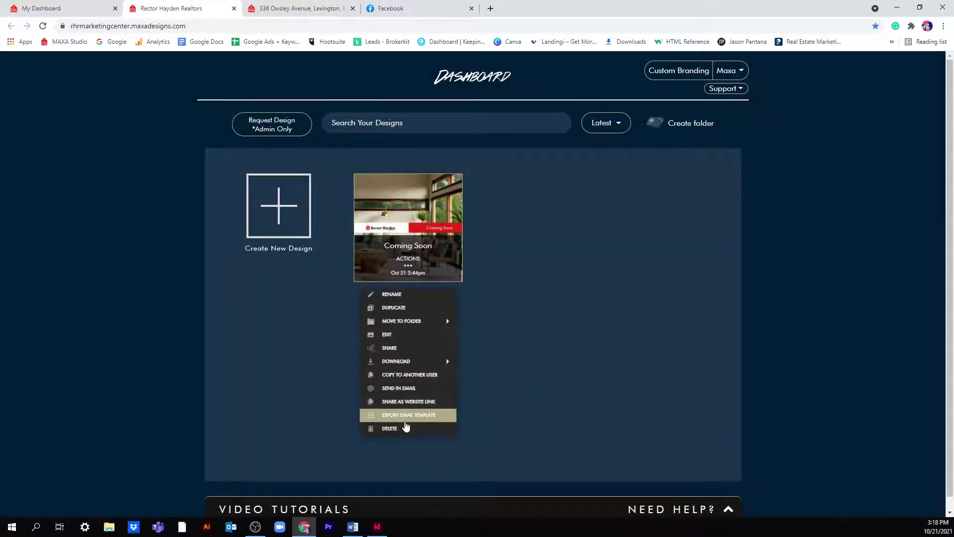
- Review the Export Email Template platform choices, close them, and open the Maxa account menu
left_click(404, 417)
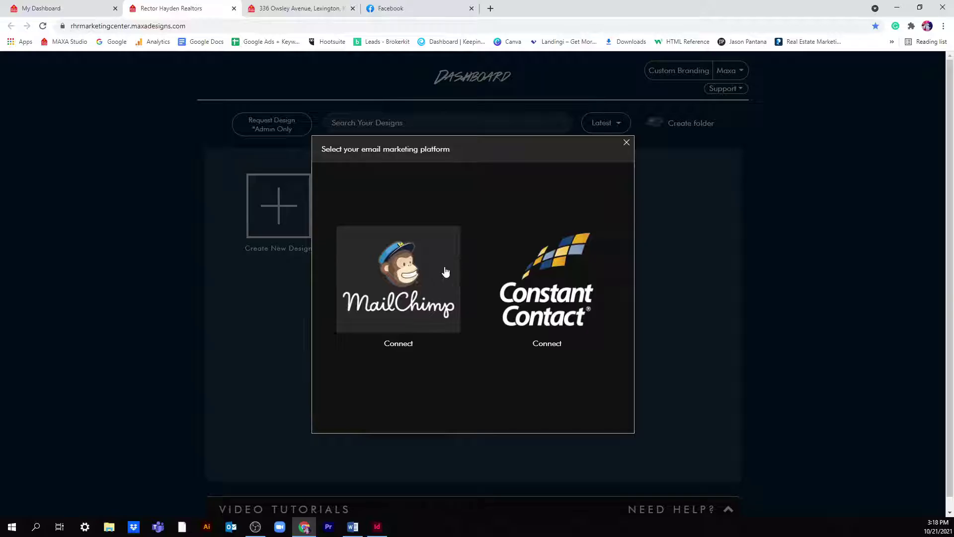
left_click(626, 143)
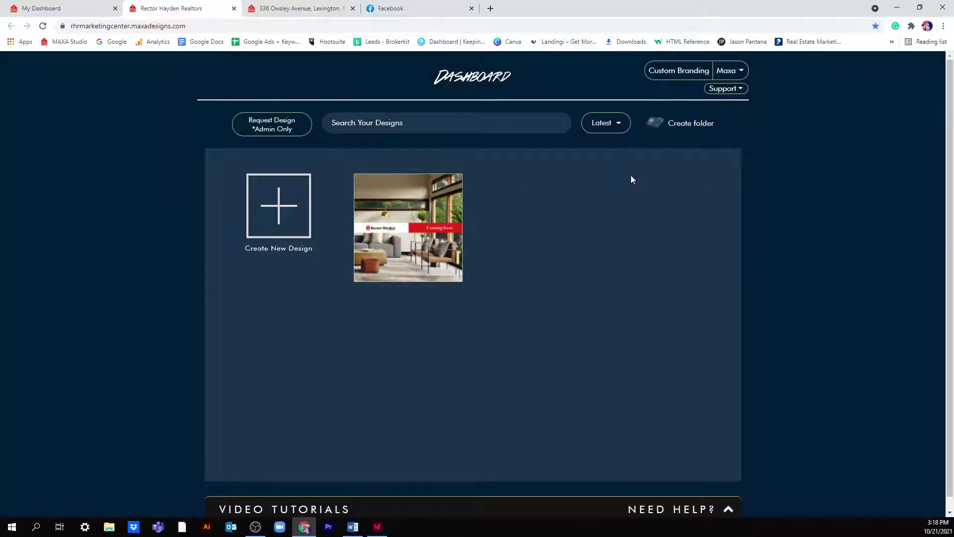
mouse_move(403, 211)
left_click(730, 74)
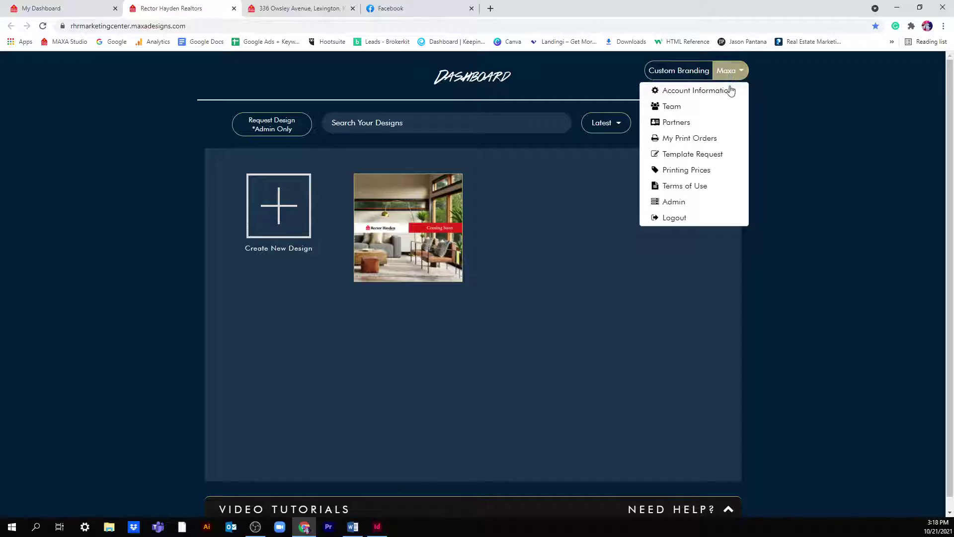
- Save the Account Information profile and go back to the Dashboard showing Coming Soon
left_click(729, 94)
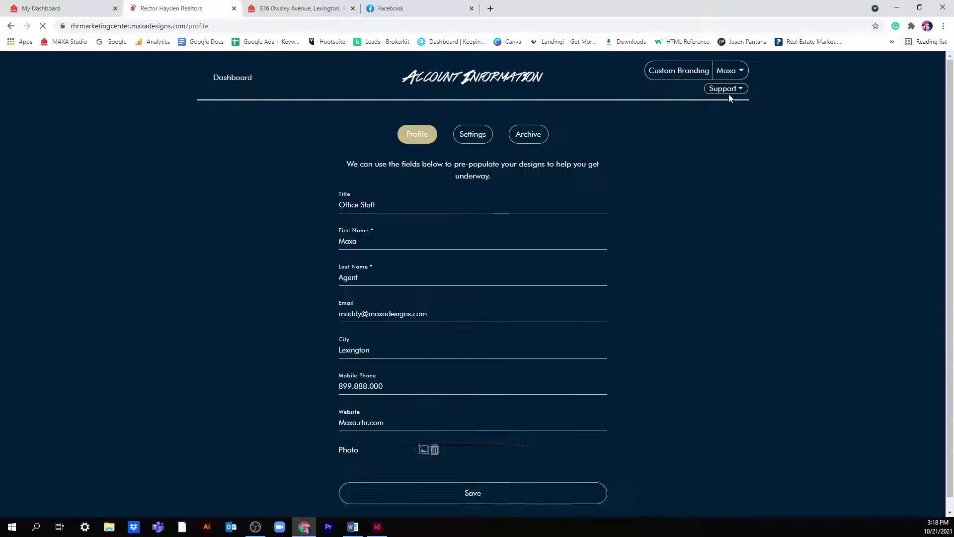
scroll(720, 114, "down", 2)
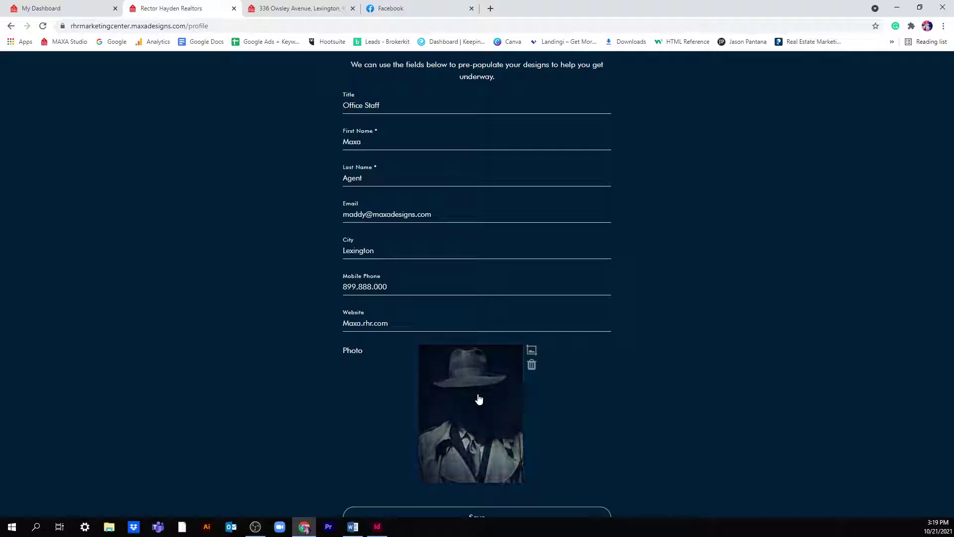
scroll(539, 380, "down", 1)
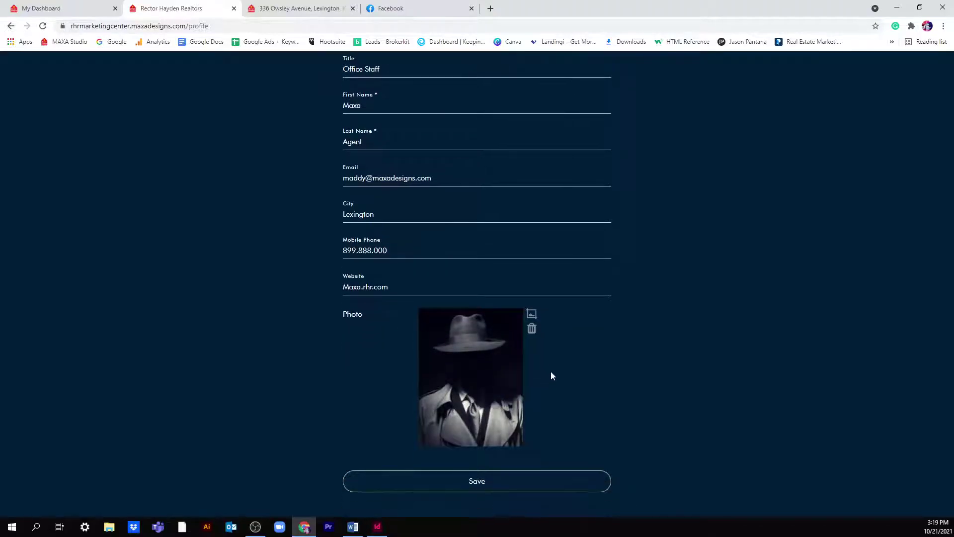
scroll(526, 225, "up", 3)
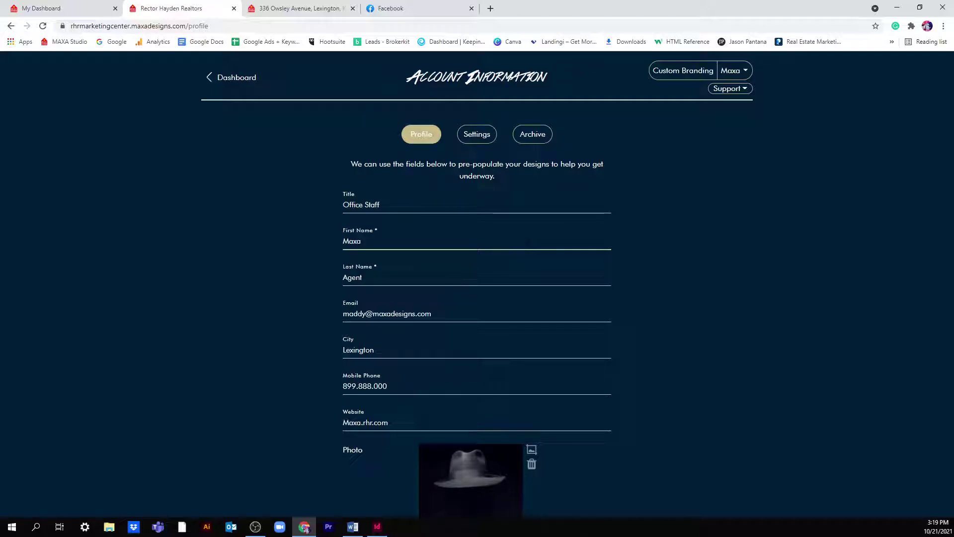
scroll(598, 219, "down", 3)
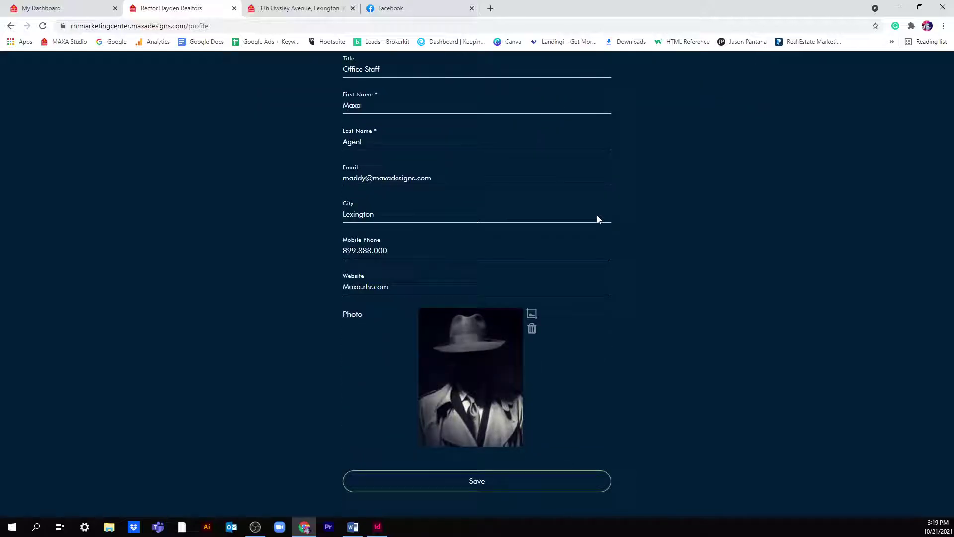
left_click(545, 482)
scroll(512, 277, "up", 3)
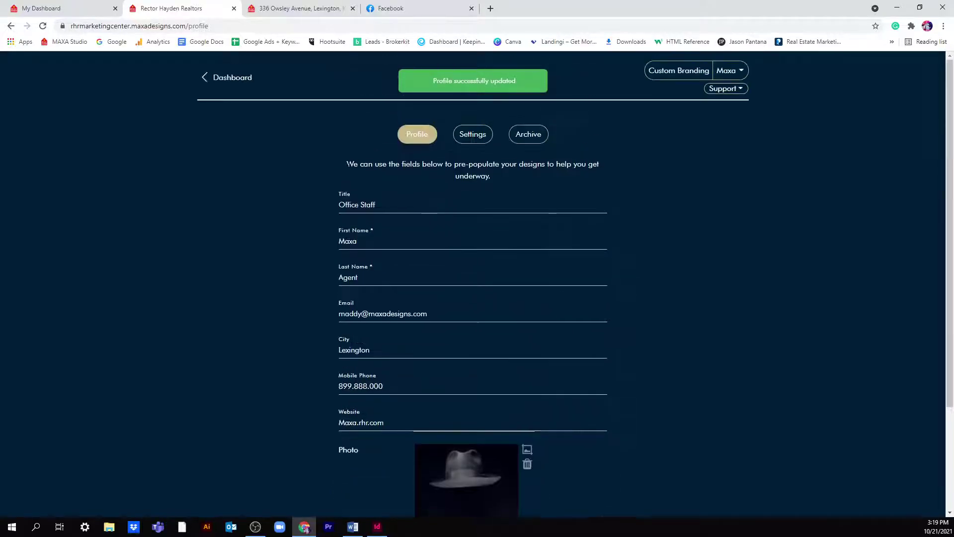
left_click(223, 79)
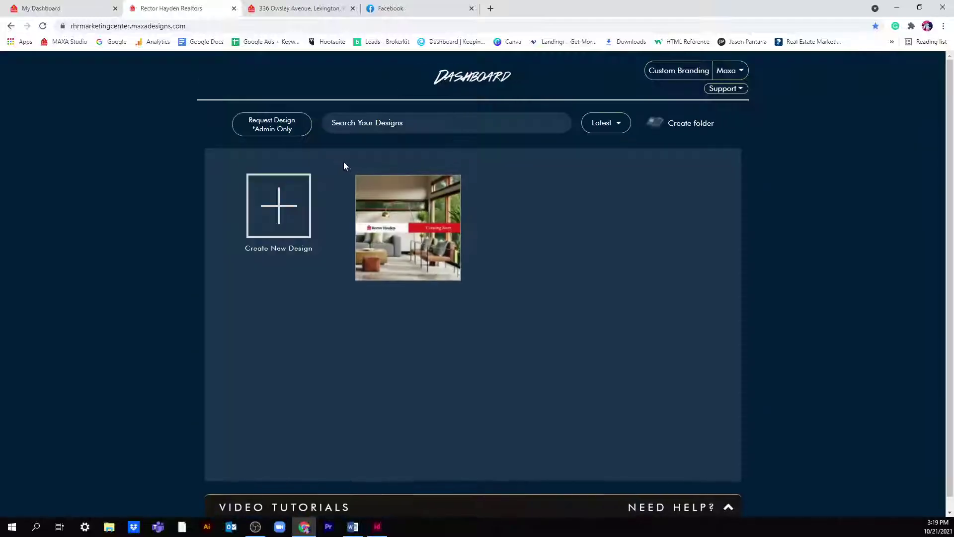
- View the Partners page from the Maxa menu, then reopen that menu over the Dashboard
left_click(728, 73)
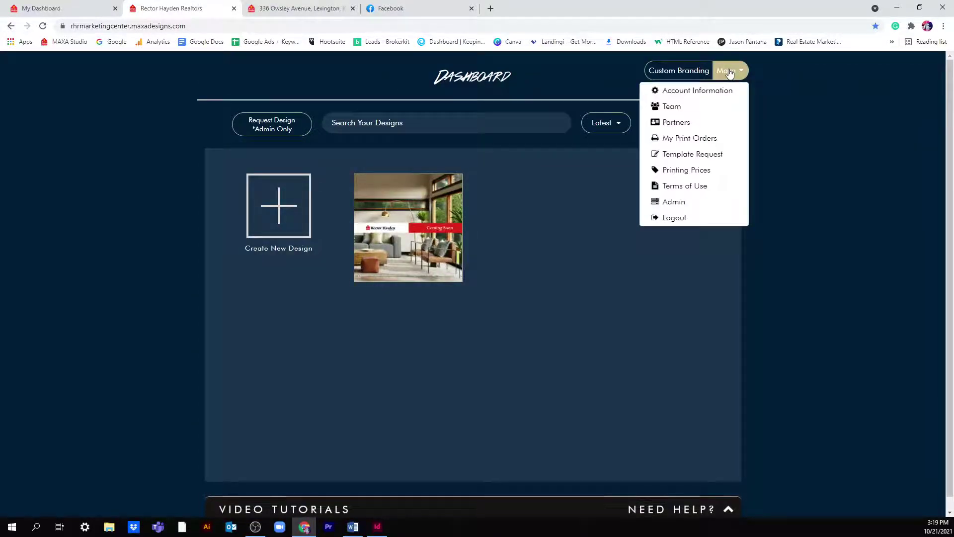
left_click(726, 125)
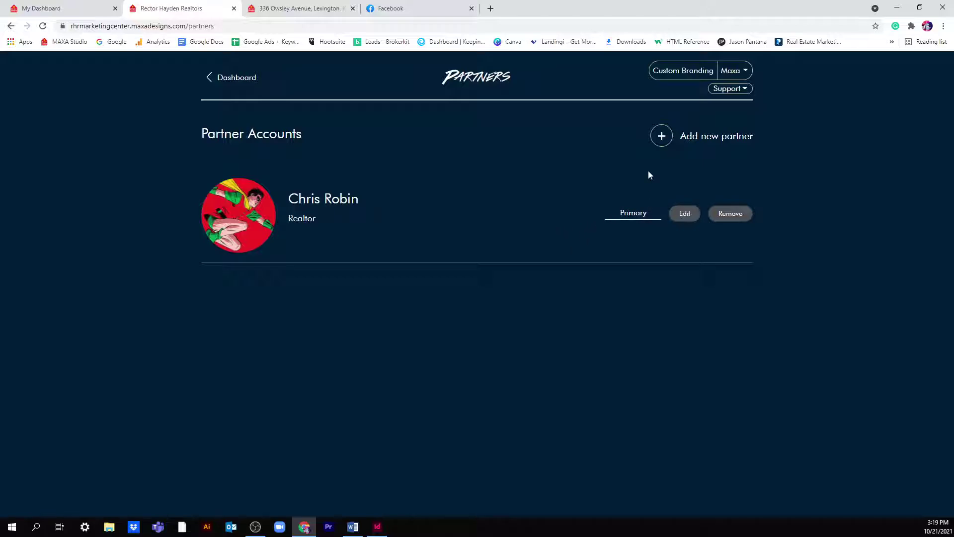
left_click(232, 77)
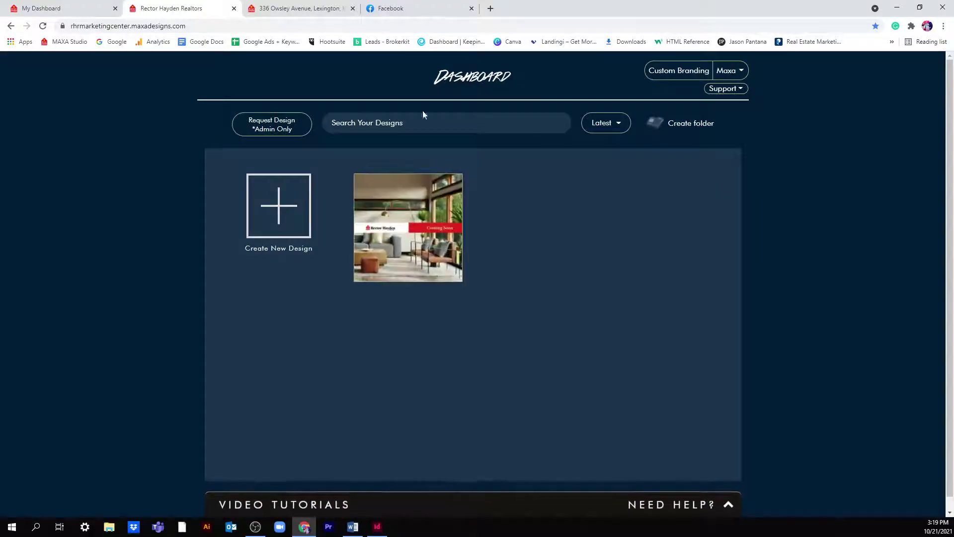
left_click(728, 70)
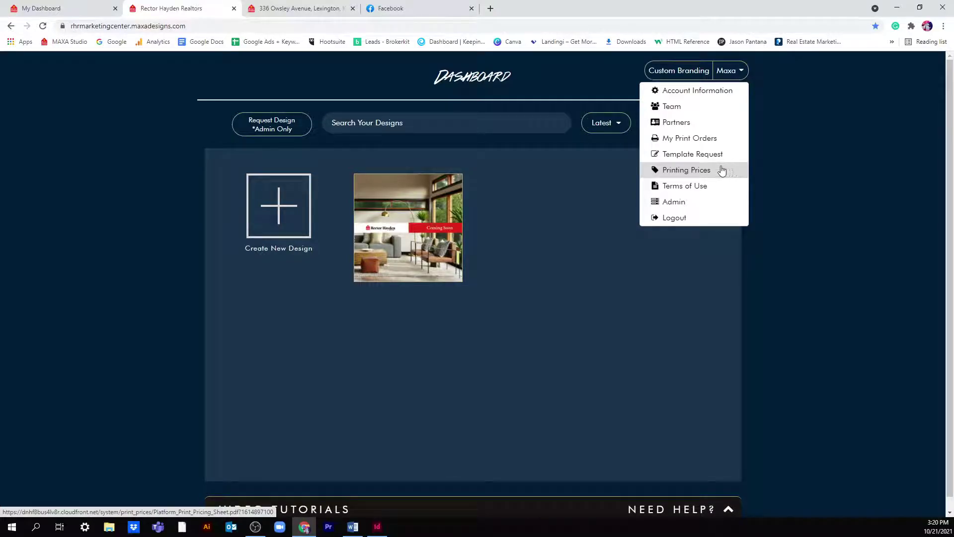
- Review the 81-page Print Pricing sheet, then go back to the Marketing Center dashboard
left_click(725, 170)
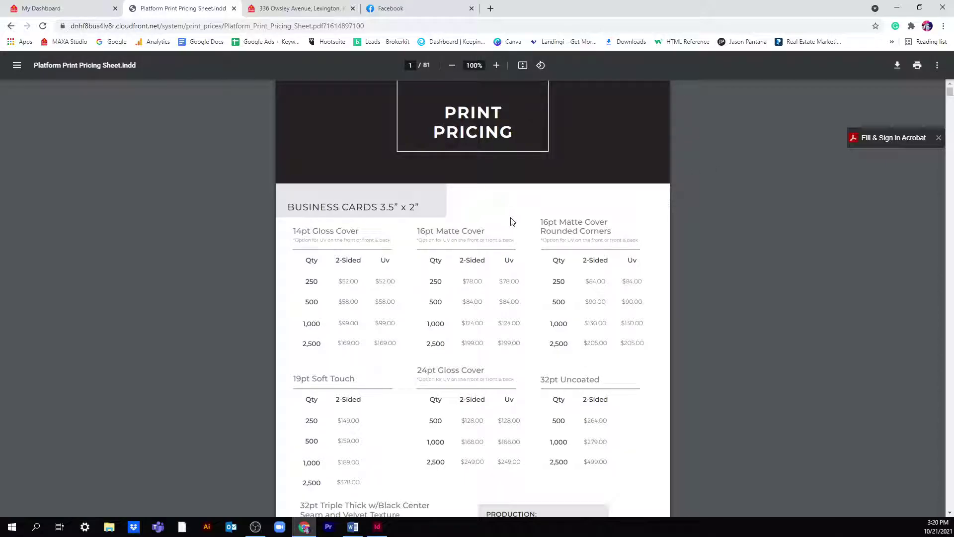
scroll(514, 221, "down", 1)
scroll(514, 222, "down", 6)
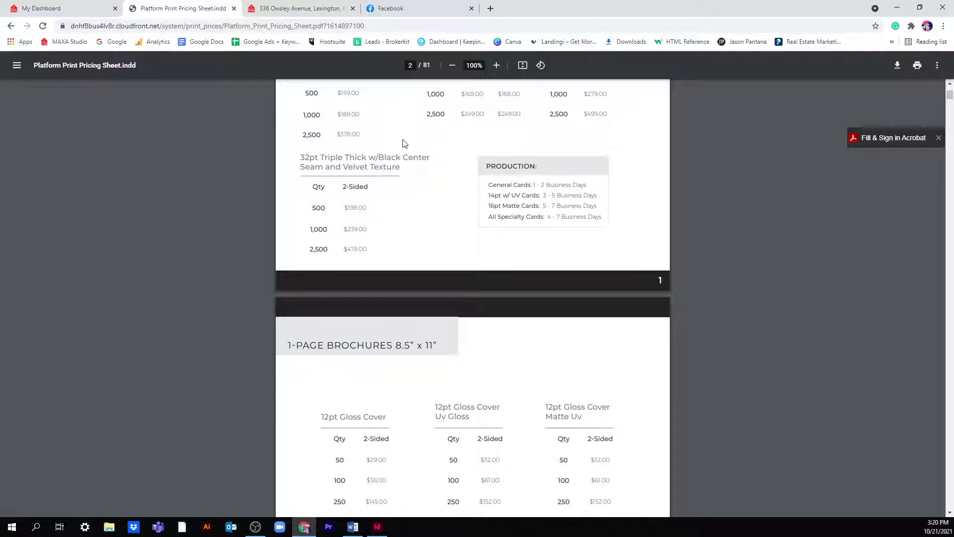
scroll(403, 143, "up", 7)
left_click(89, 8)
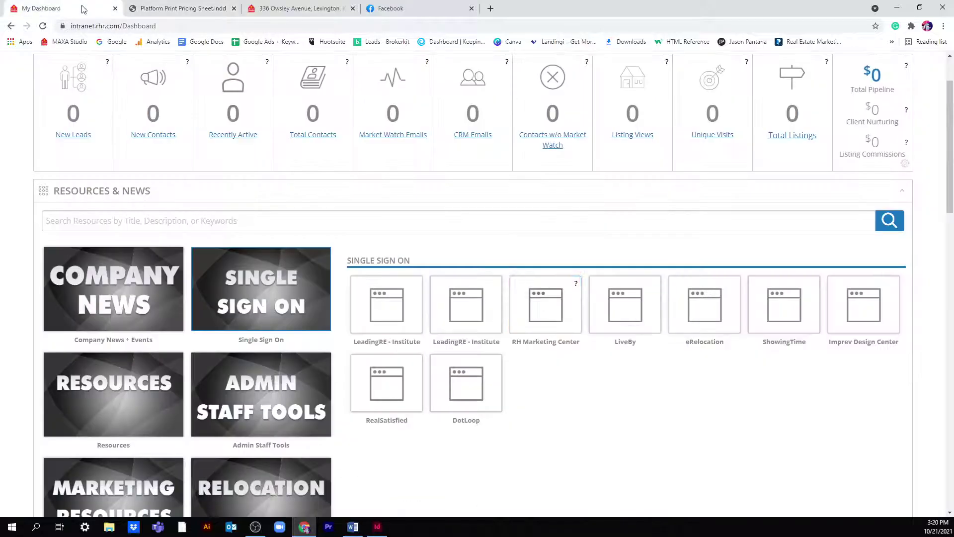
left_click(188, 12)
left_click(11, 25)
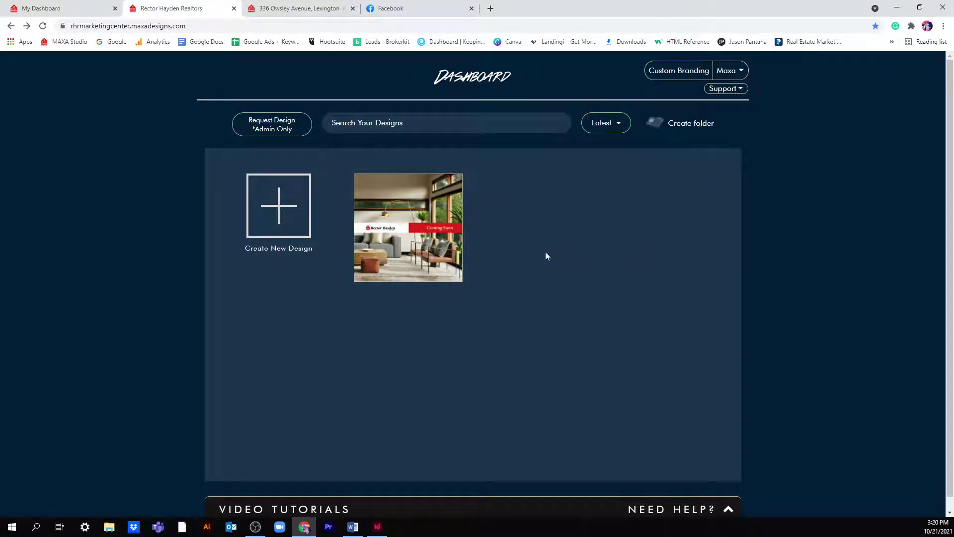
- Choose Create New Design to see the categories from Social Media Posts to Sign In Sheets
left_click(285, 204)
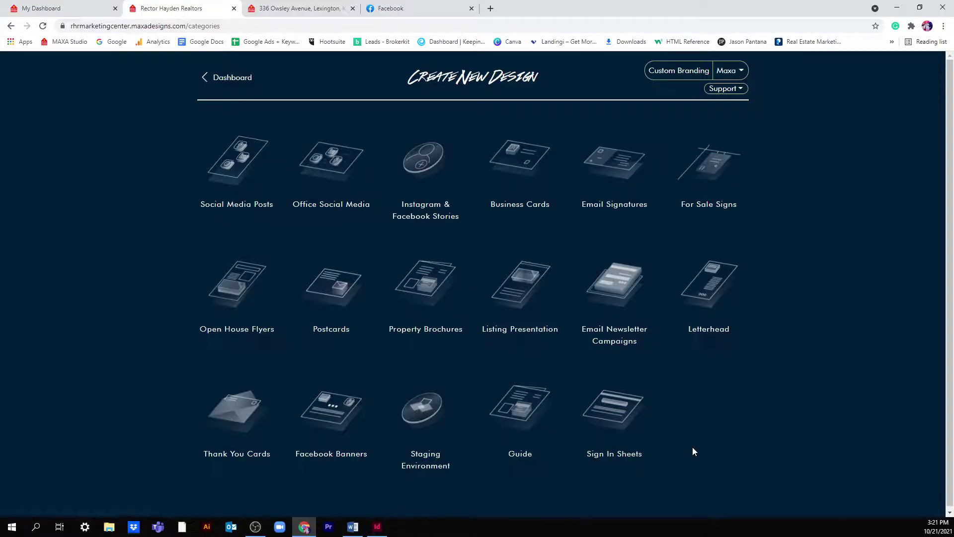
- Open the Social Media Posts category and scroll through its template gallery
left_click(242, 213)
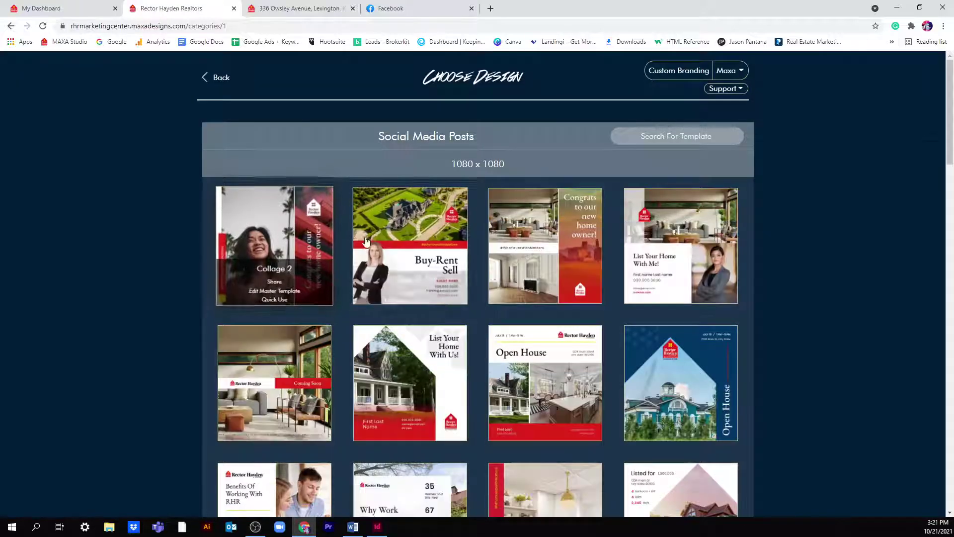
scroll(680, 248, "down", 3)
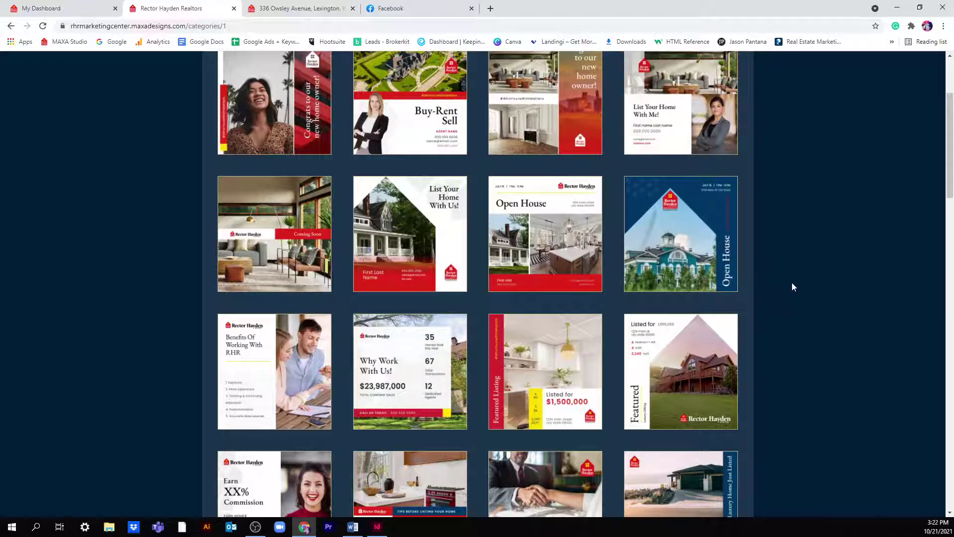
scroll(795, 288, "down", 12)
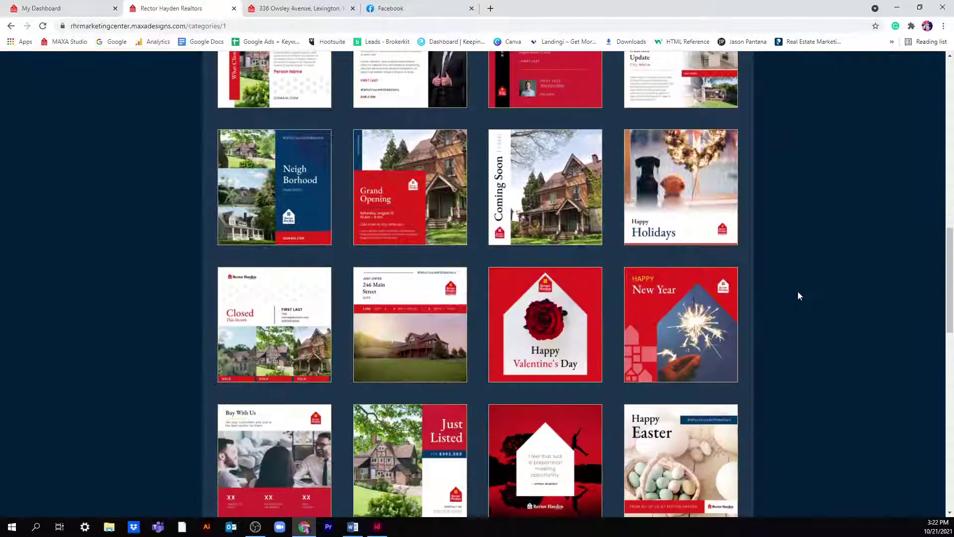
scroll(795, 293, "down", 4)
scroll(793, 298, "up", 16)
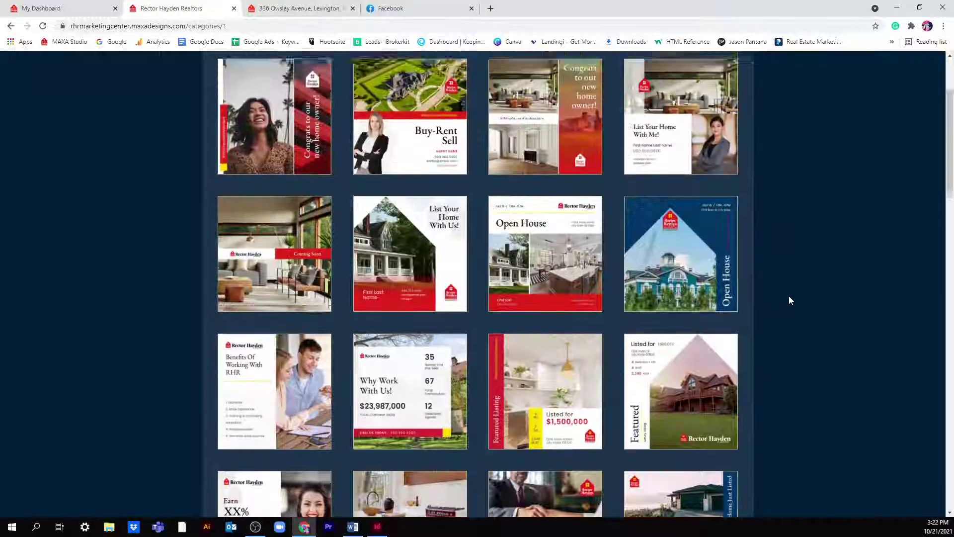
scroll(789, 300, "up", 3)
- Bring up the Design Preview of the blue Open House template
mouse_move(295, 240)
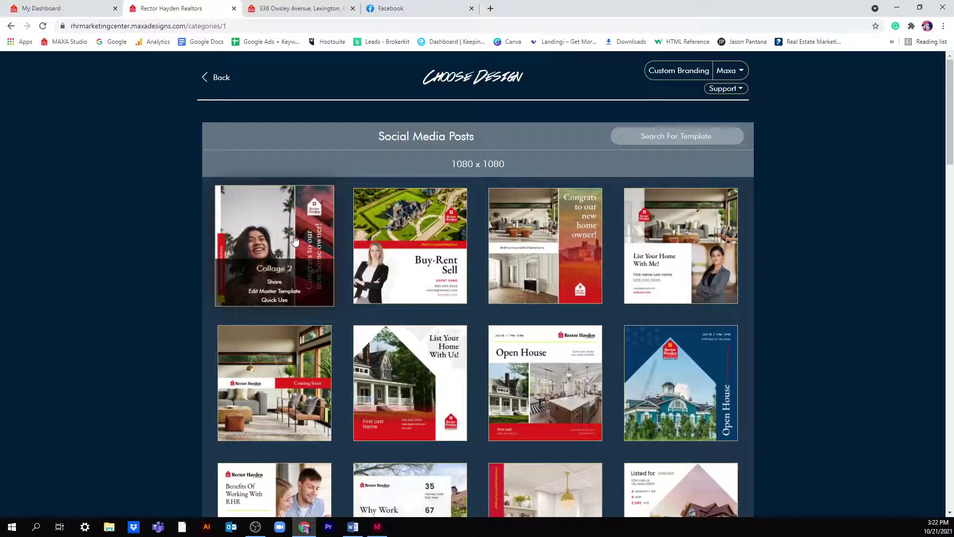
mouse_move(435, 240)
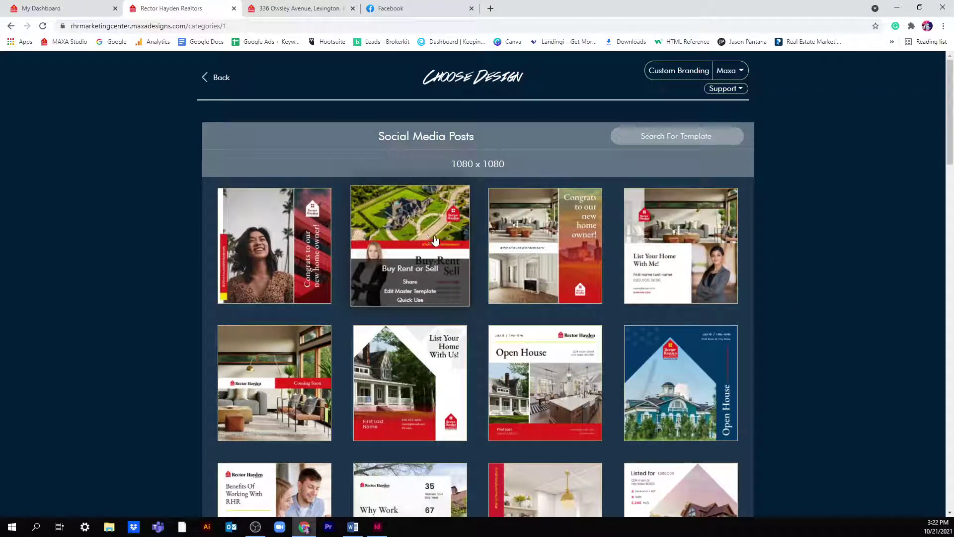
mouse_move(693, 251)
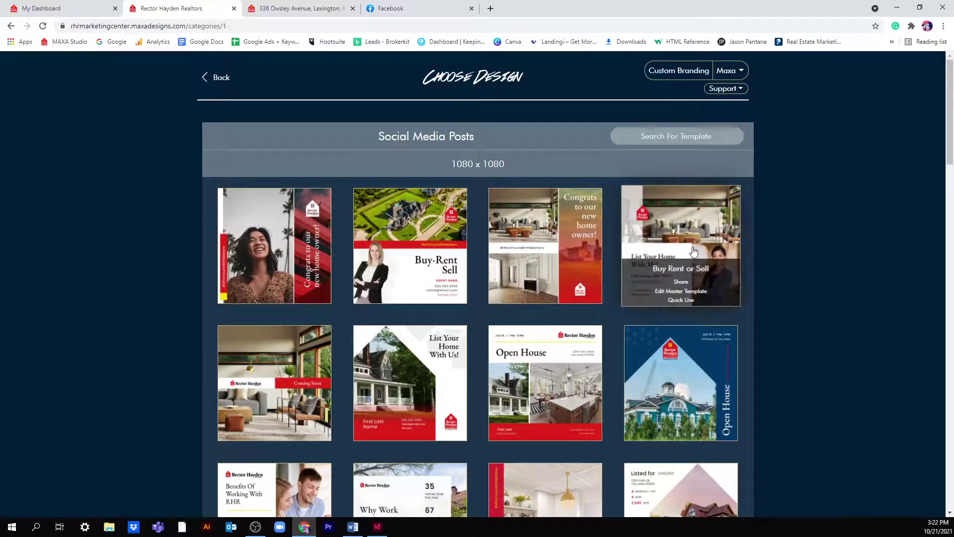
mouse_move(682, 390)
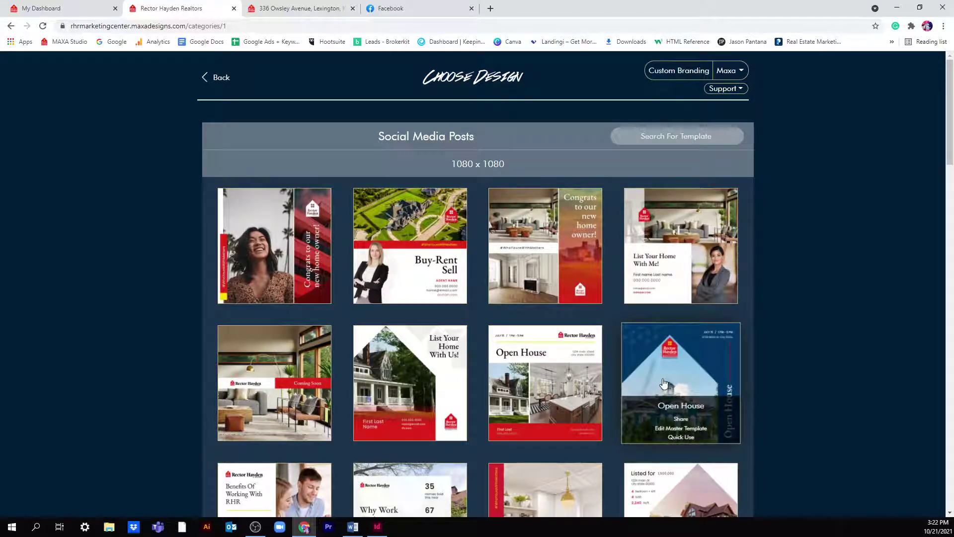
scroll(663, 382, "down", 5)
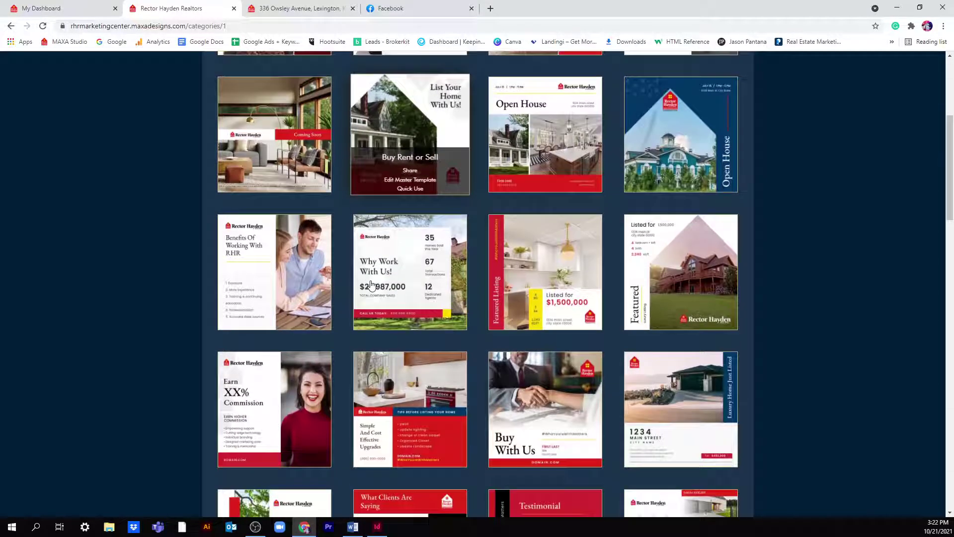
mouse_move(375, 288)
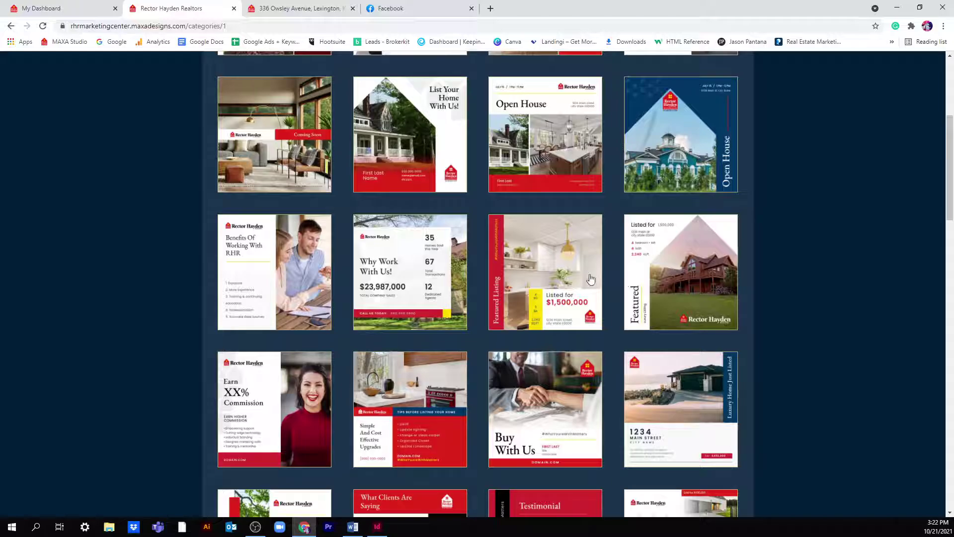
mouse_move(600, 273)
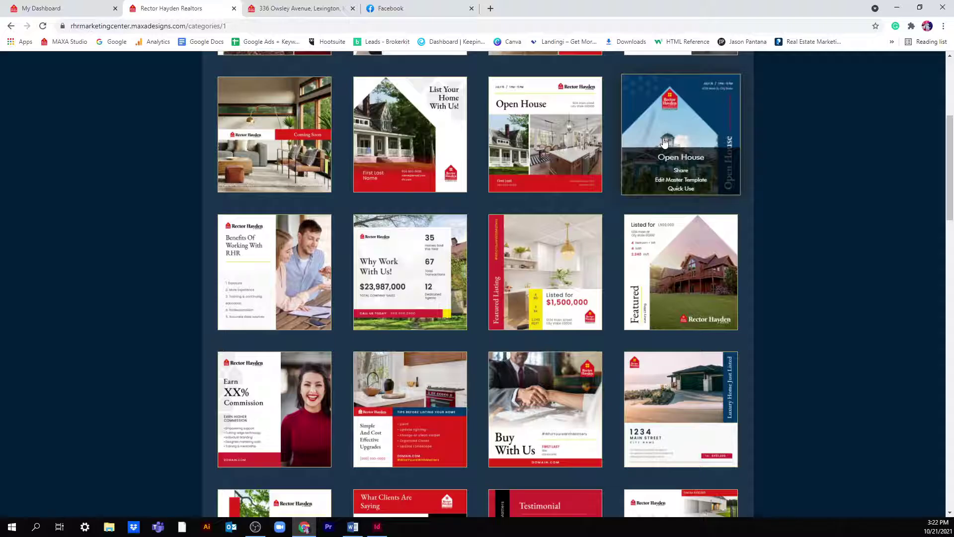
left_click(674, 160)
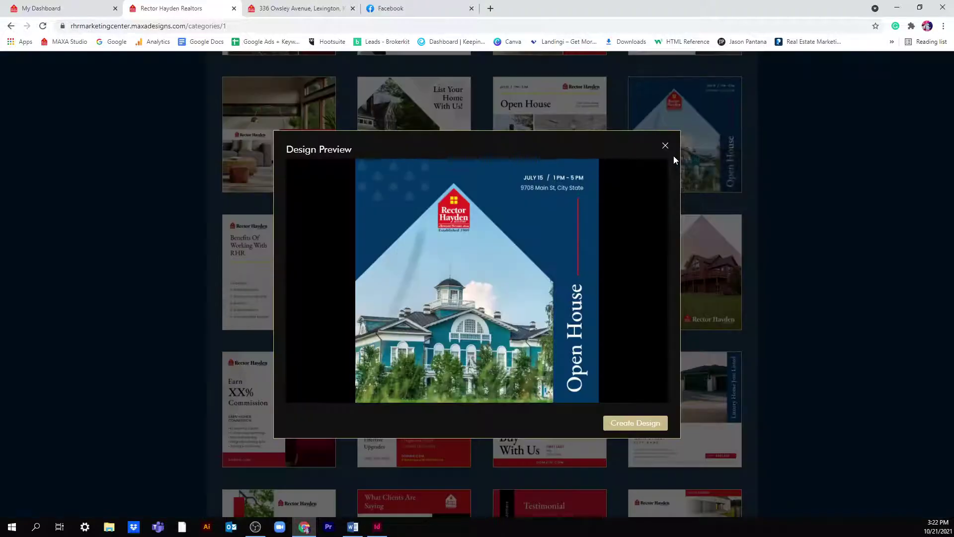
- Create an editable 'Open House' design from the template and show its IMAGES panel
left_click(641, 422)
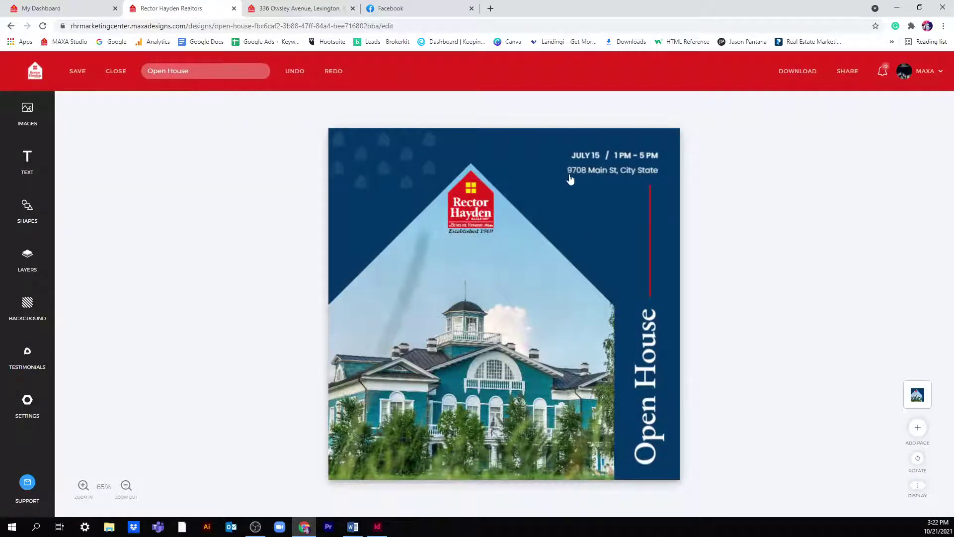
left_click(486, 210)
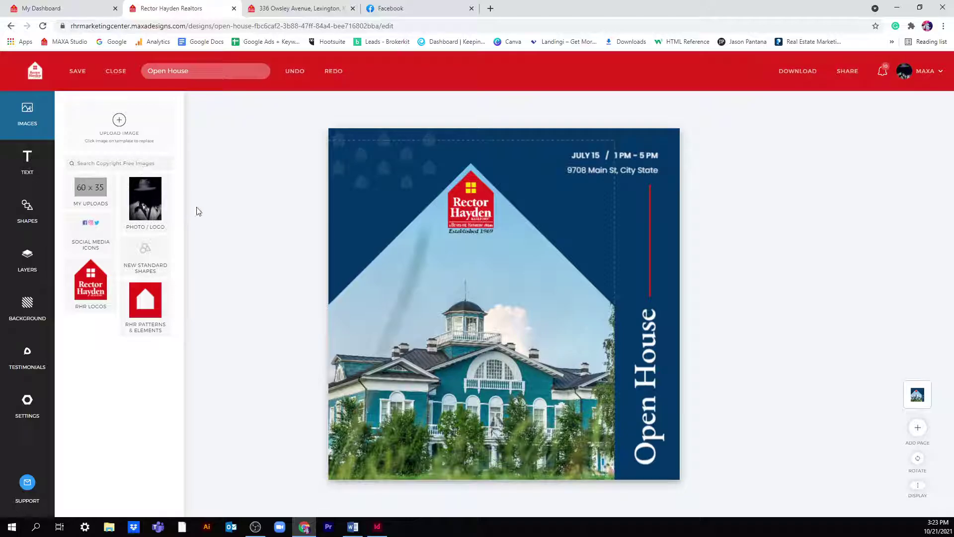
- Search free images for 'home' and drop the modern glass house into the photo frame, shifted up
left_click(118, 167)
type("real")
key("BackSpace")
key("BackSpace")
type("home")
key("Return")
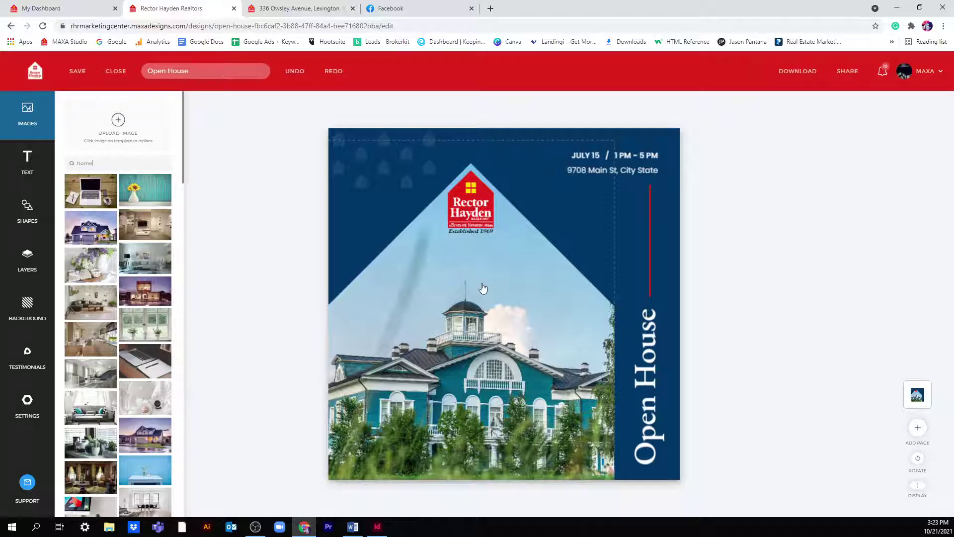
left_click(656, 204)
left_click(525, 286)
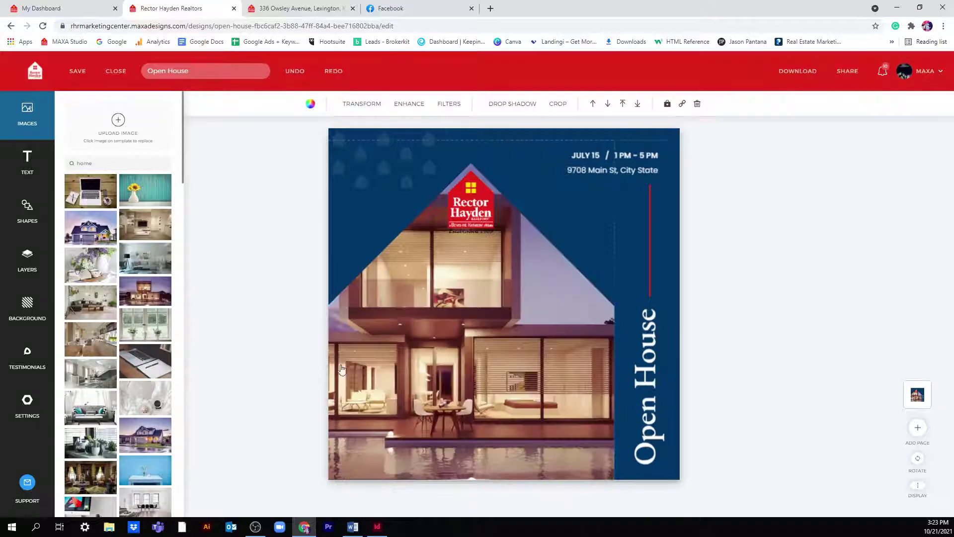
left_click_drag(507, 334, 549, 370)
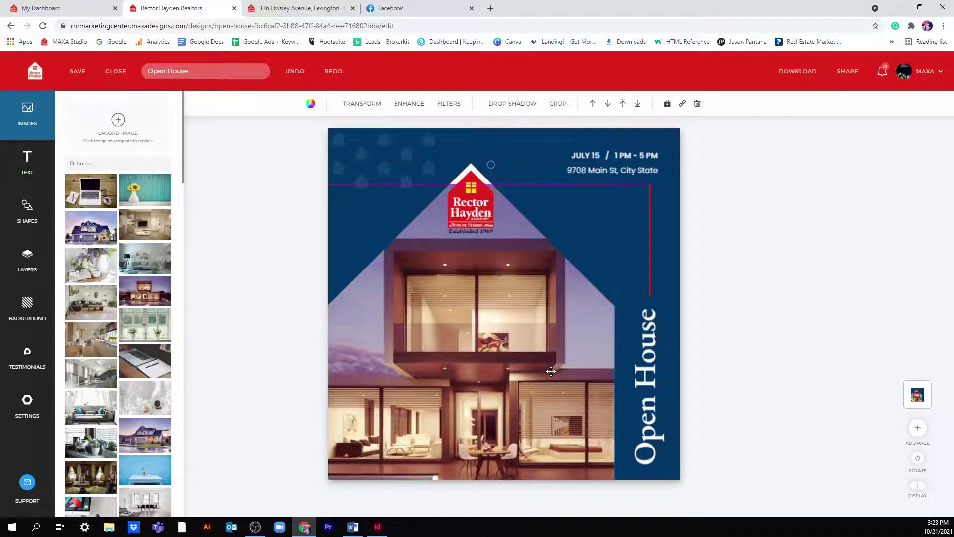
left_click_drag(536, 311, 531, 277)
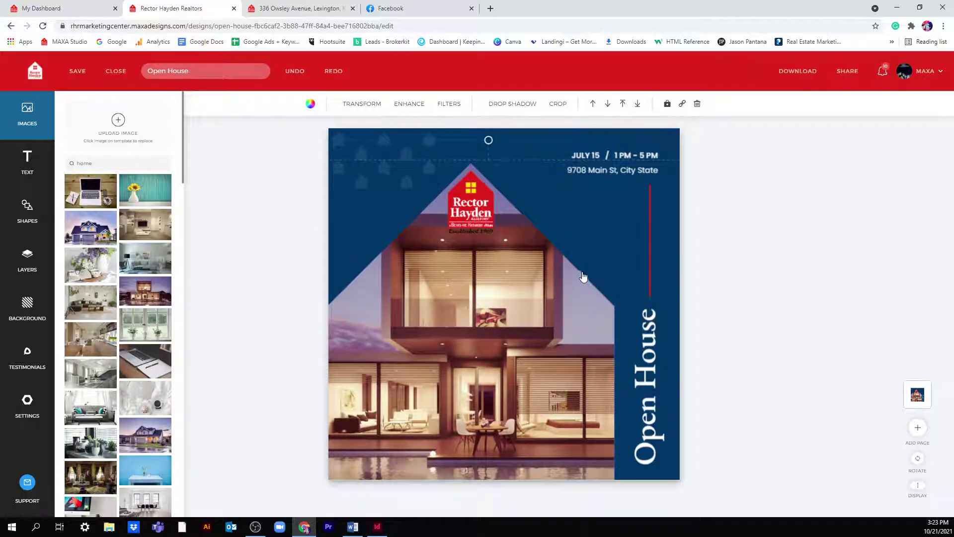
left_click(678, 220)
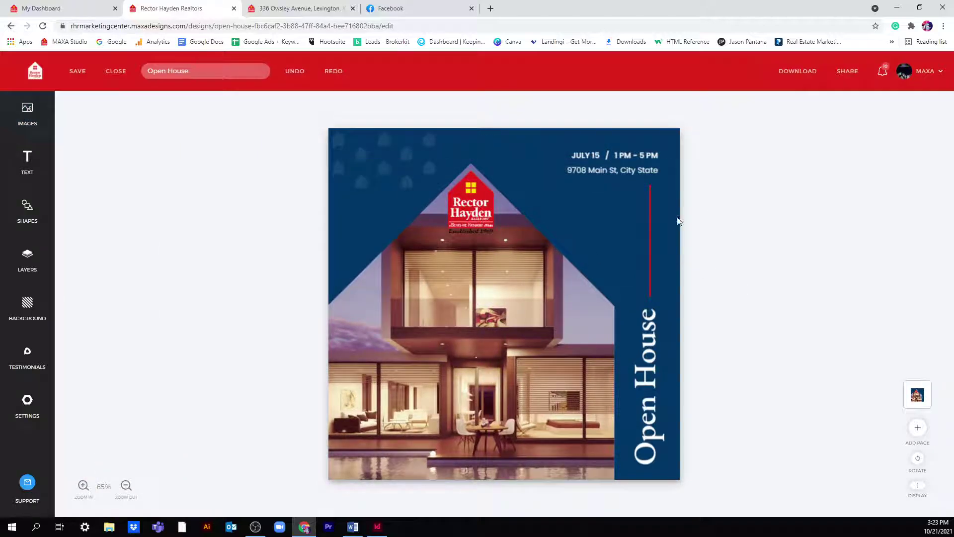
- Upload the house 1 photo from the desktop, then delete the extra placed copy
left_click(33, 122)
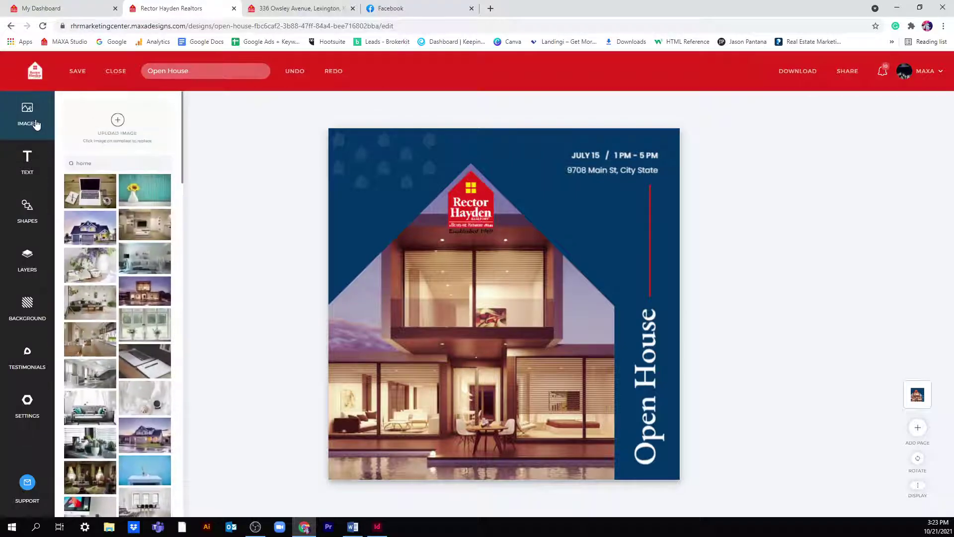
left_click(110, 131)
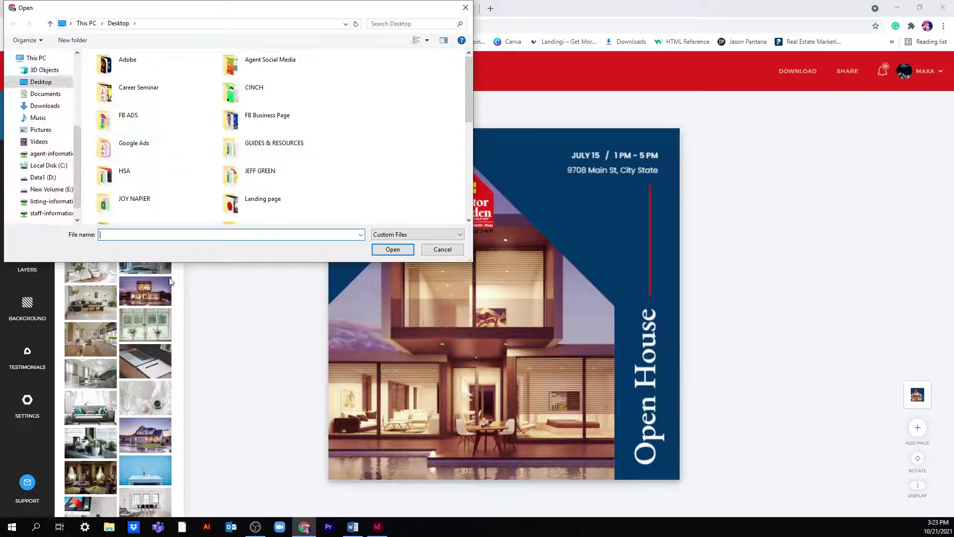
scroll(149, 132, "down", 5)
left_click(189, 184)
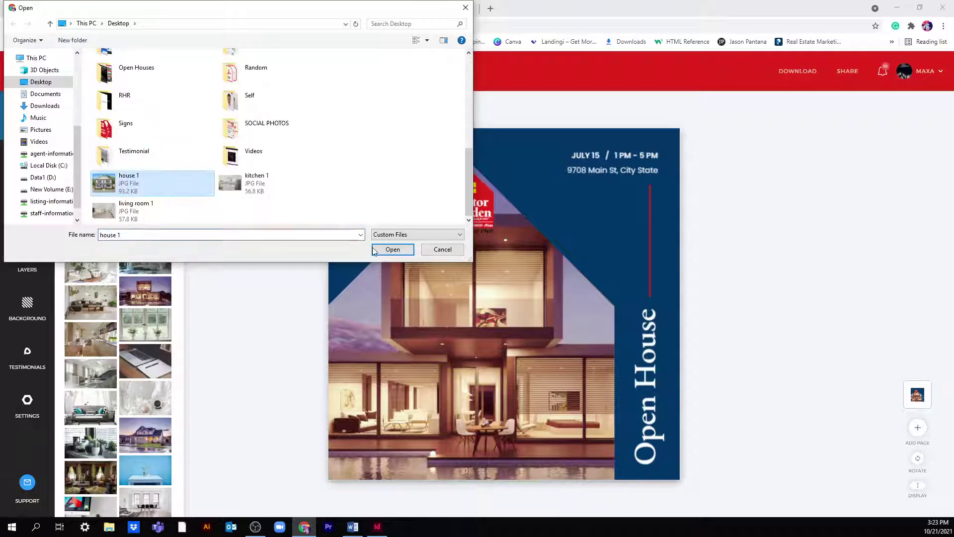
left_click(385, 249)
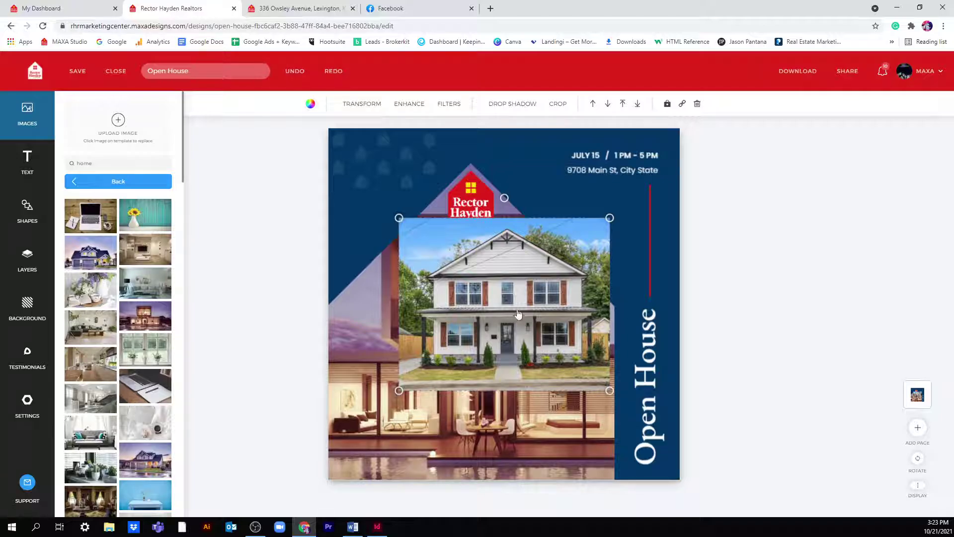
key("ctrl+z")
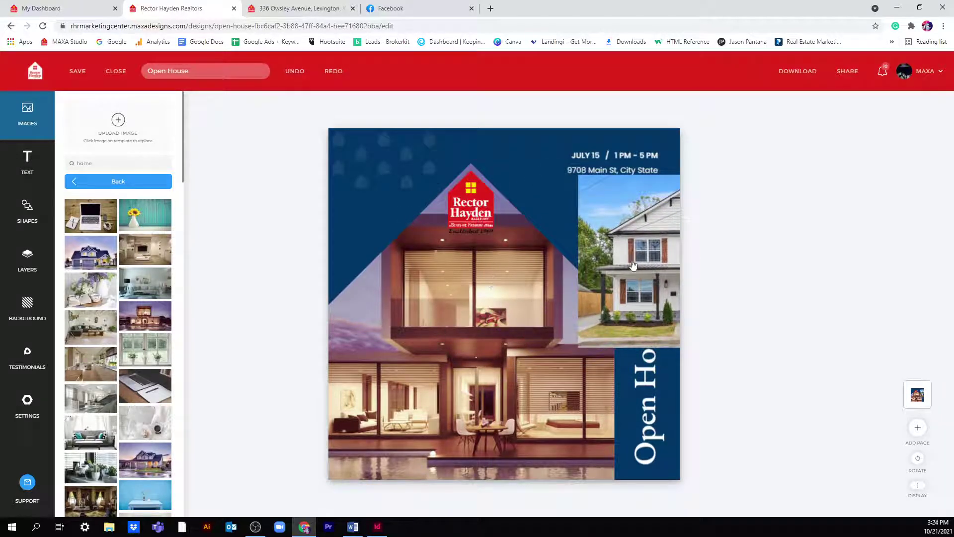
key("ctrl+y")
left_click(696, 103)
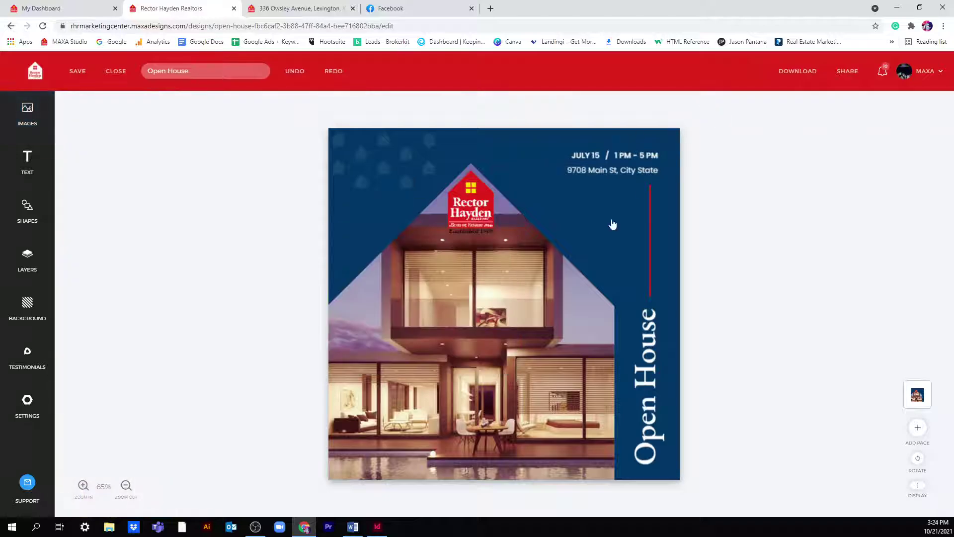
left_click(538, 293)
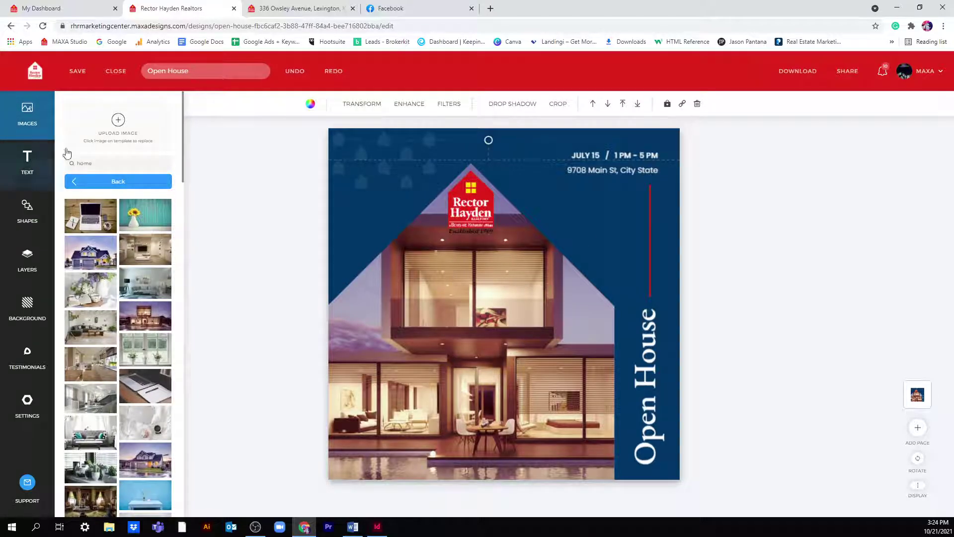
- Back out of the image results, cancel a second upload, and clear the 'home' search term
left_click(86, 181)
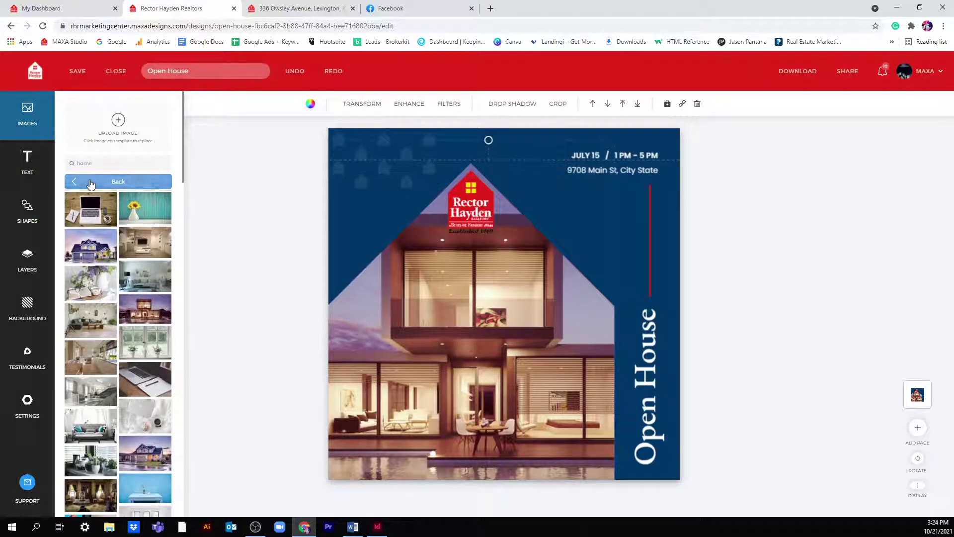
left_click(104, 133)
left_click(442, 251)
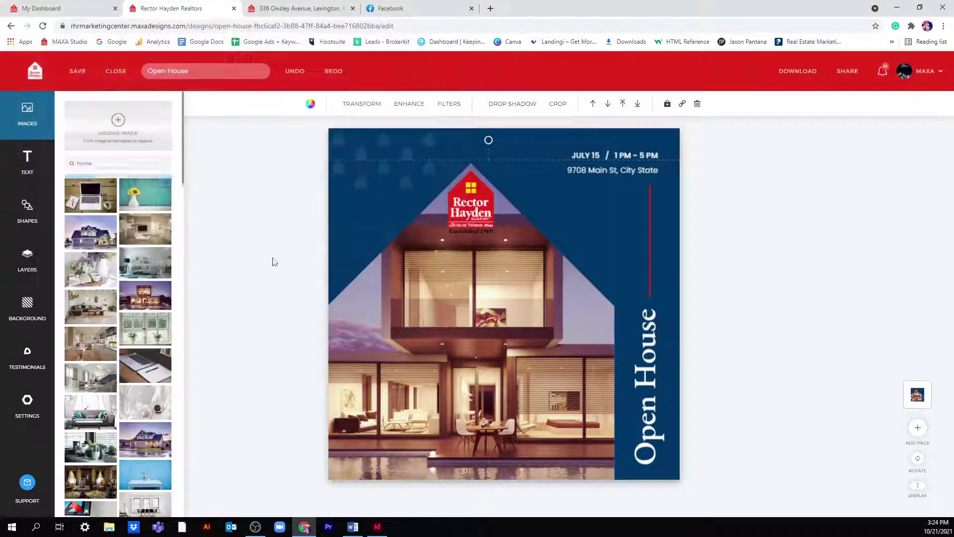
left_click(86, 185)
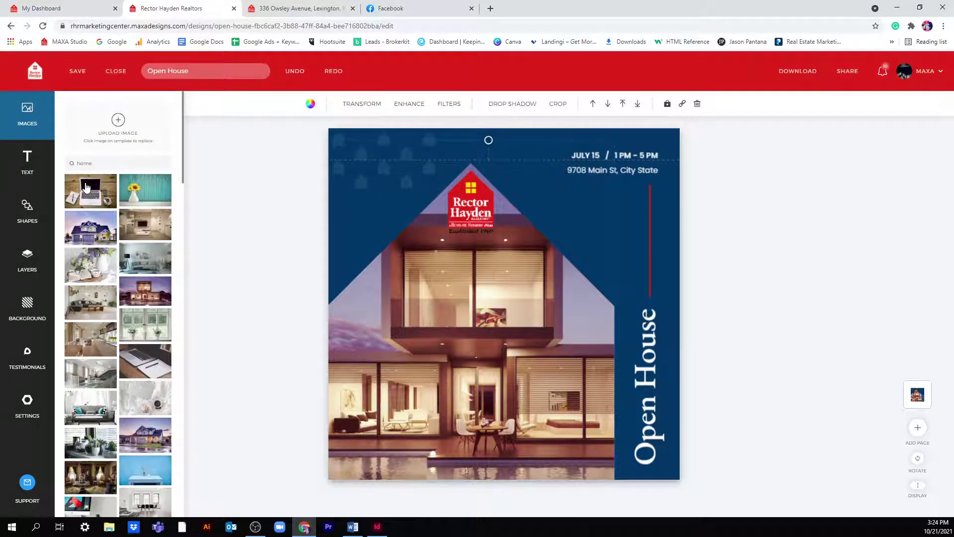
left_click(85, 186)
left_click(86, 183)
left_click_drag(102, 166, 45, 167)
key("BackSpace")
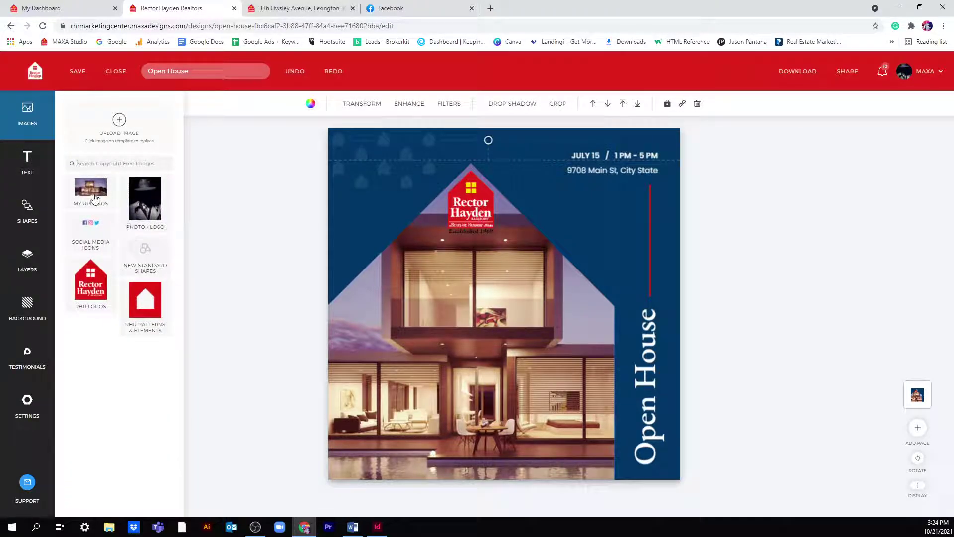
- Put the white house photo from My Uploads into the flyer frame and nudge it down
left_click(92, 194)
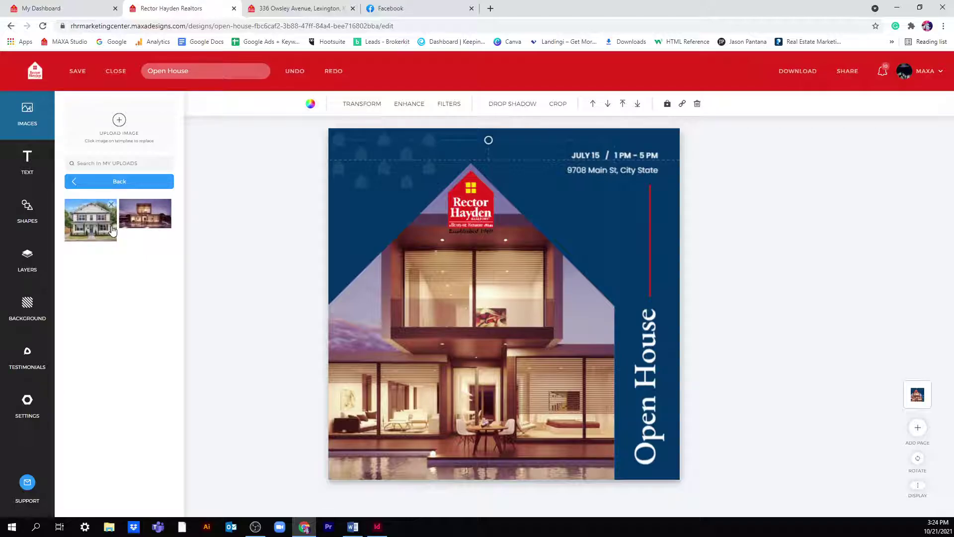
left_click(113, 230)
mouse_move(532, 313)
left_mouse_down()
mouse_move(532, 338)
mouse_move(532, 323)
left_mouse_up()
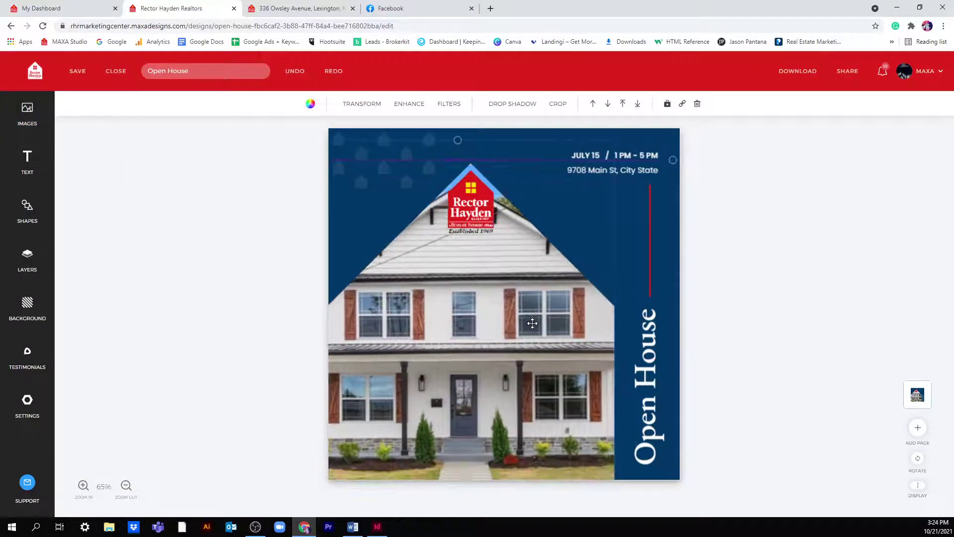
left_click(535, 324)
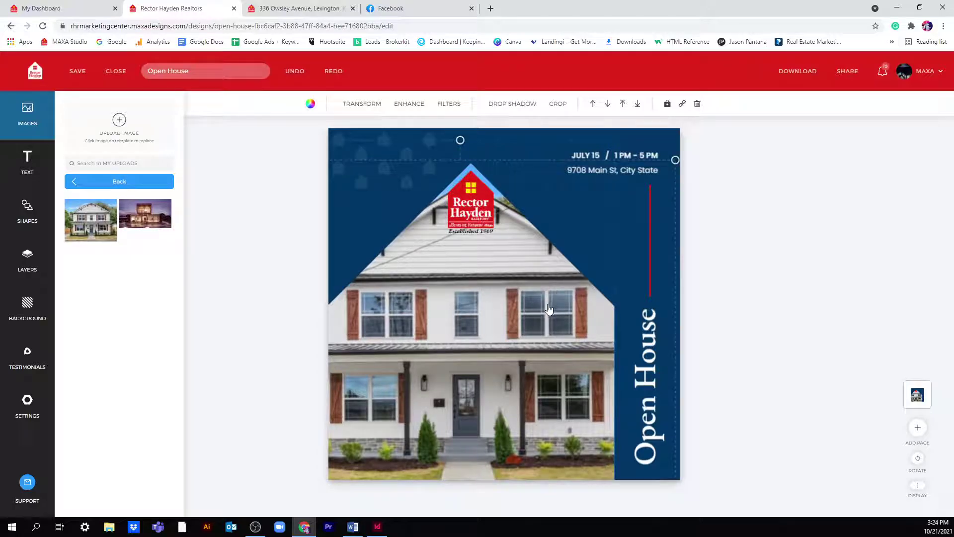
- Change the vertical Open House heading to 'New Listing'
left_click(653, 393)
left_click(653, 393)
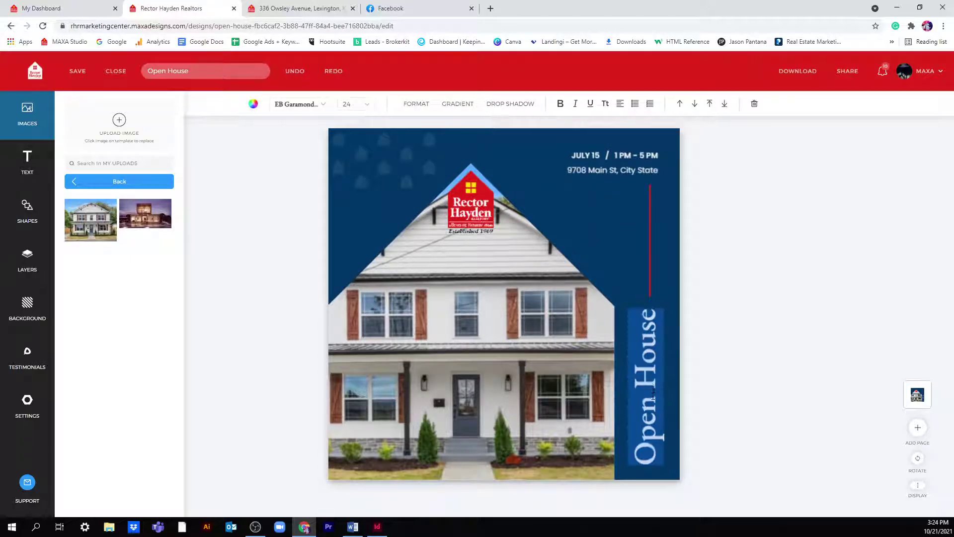
type("New Listing")
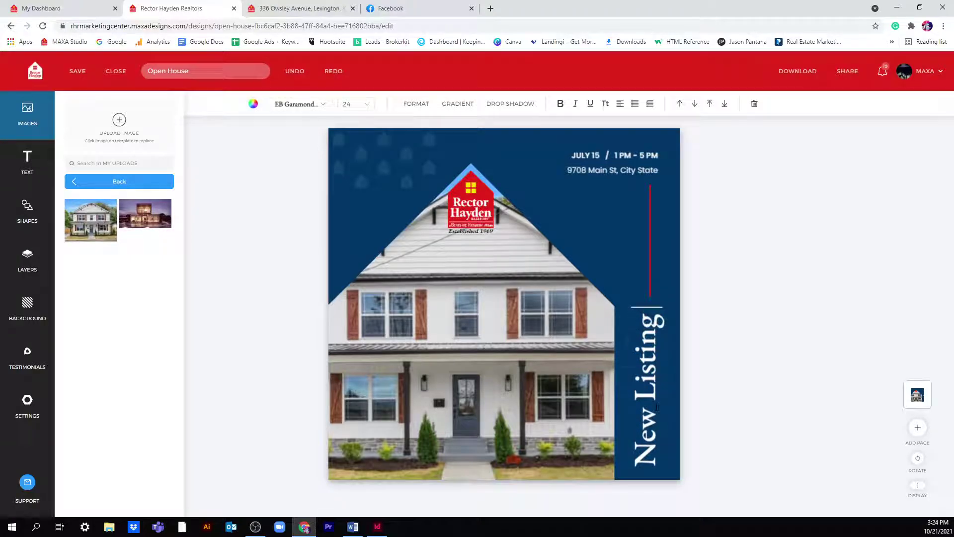
key("BackSpace")
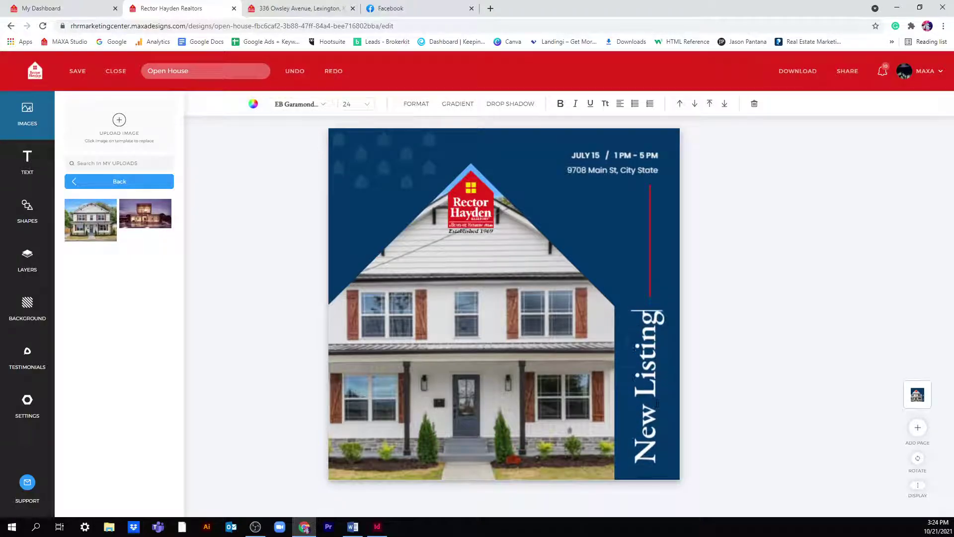
left_click(877, 324)
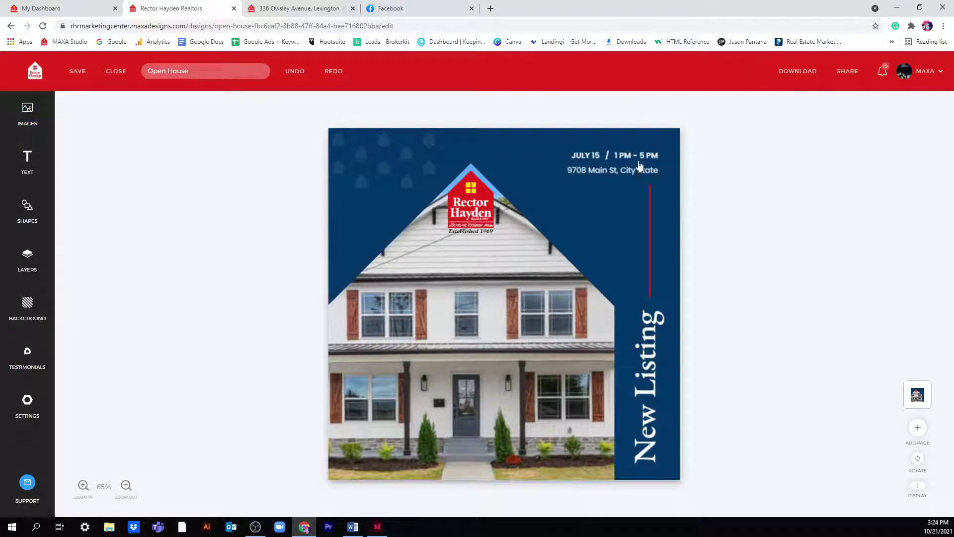
- Replace the JULY 15 / 1 PM - 5 PM line at the top right with 'rhr.com'
left_click(618, 174)
left_click(617, 171)
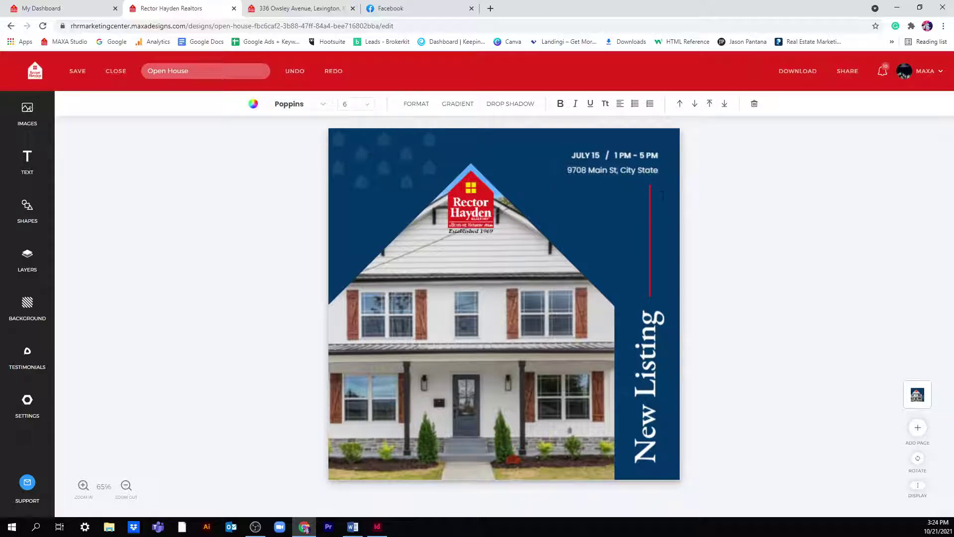
left_click(645, 162)
key("BackSpace")
key("BackSpace")
key("BackSpace")
key("BackSpace")
key("BackSpace")
key("BackSpace")
key("BackSpace")
key("BackSpace")
key("BackSpace")
key("BackSpace")
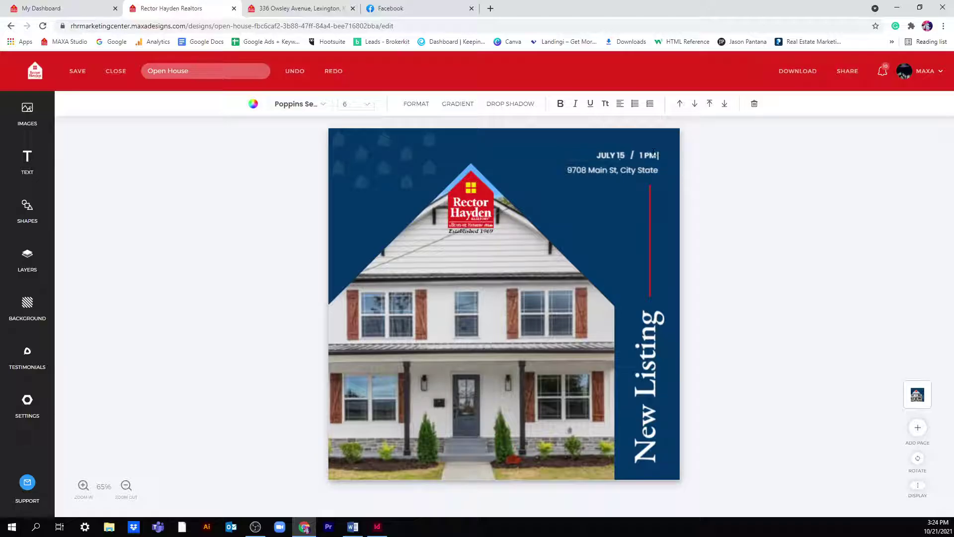
key("BackSpace")
key("BackSpace")
key("BackSpace")
key("BackSpace")
key("BackSpace")
left_click(728, 212)
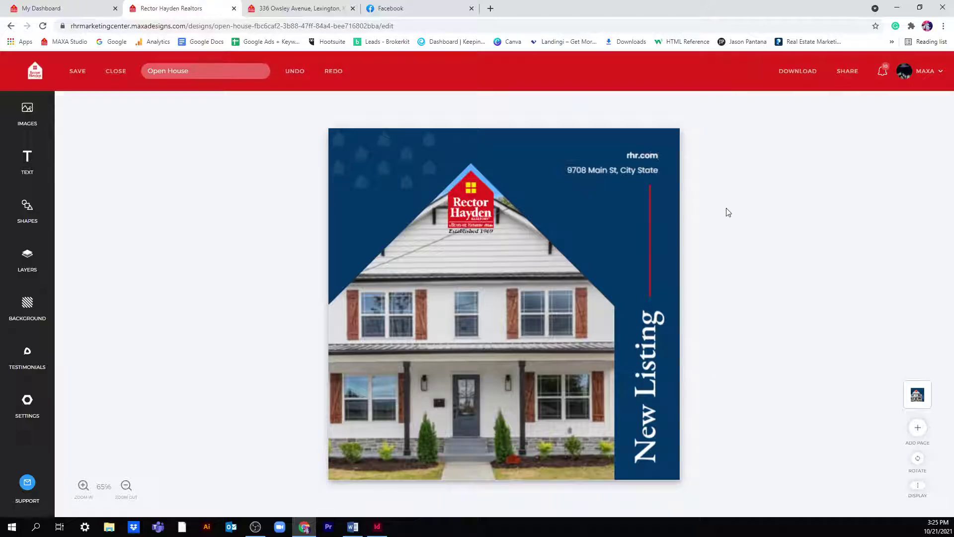
- Save the New Listing design past the low-resolution warning and go back to the Dashboard
left_click(80, 72)
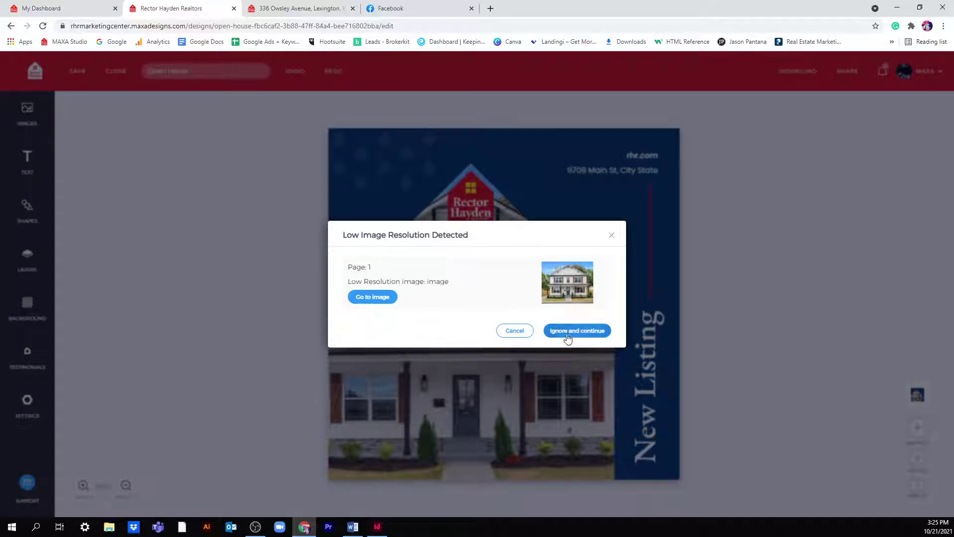
left_click(589, 332)
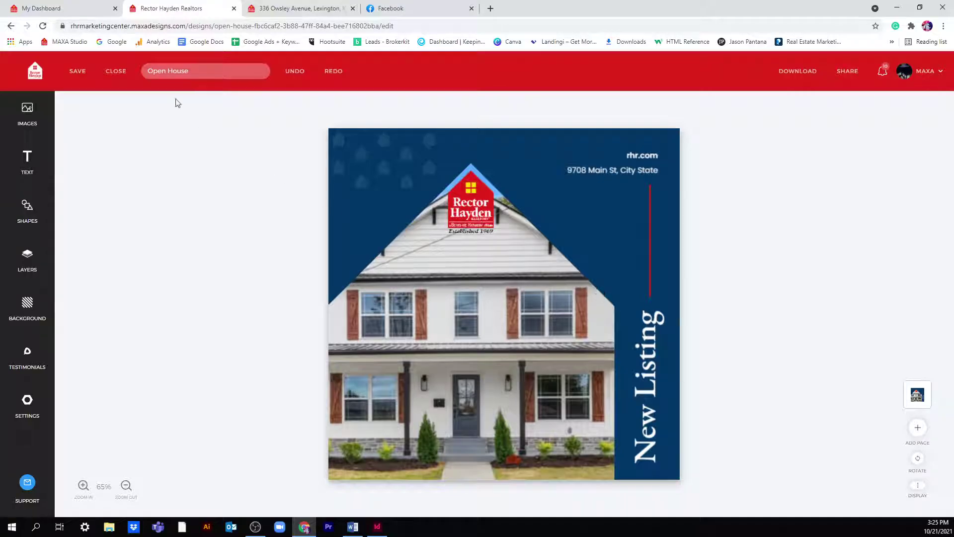
left_click(78, 72)
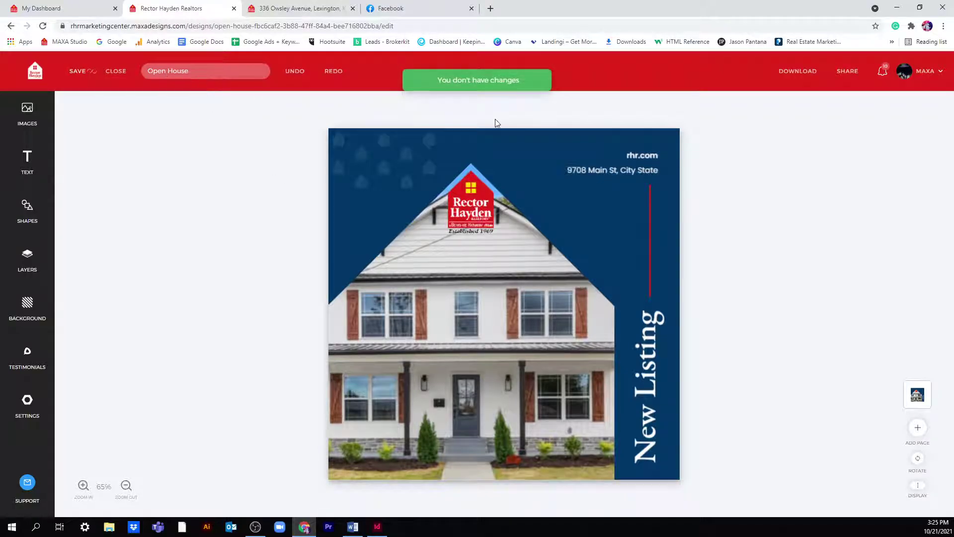
left_click(47, 77)
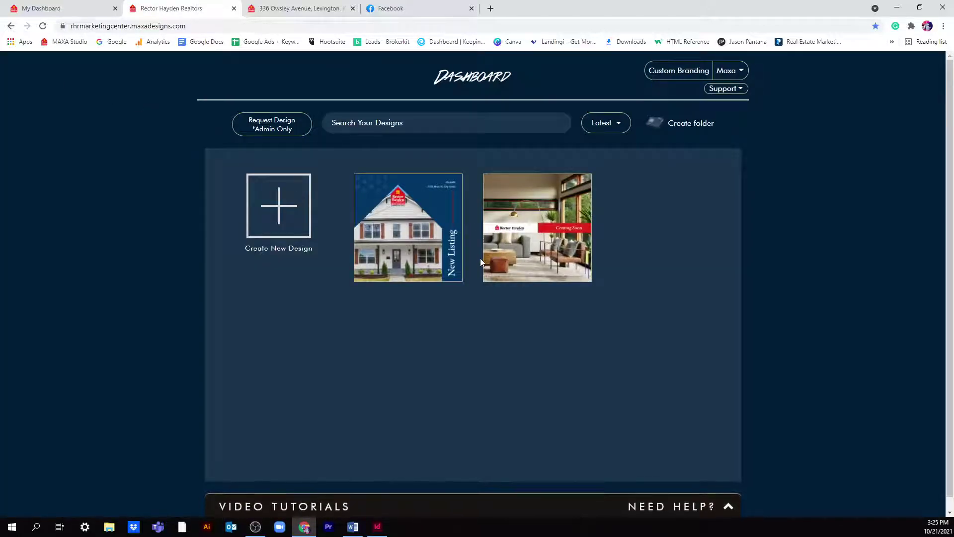
- Create a new Business Cards design from the Business Card No Headshot template
mouse_move(454, 253)
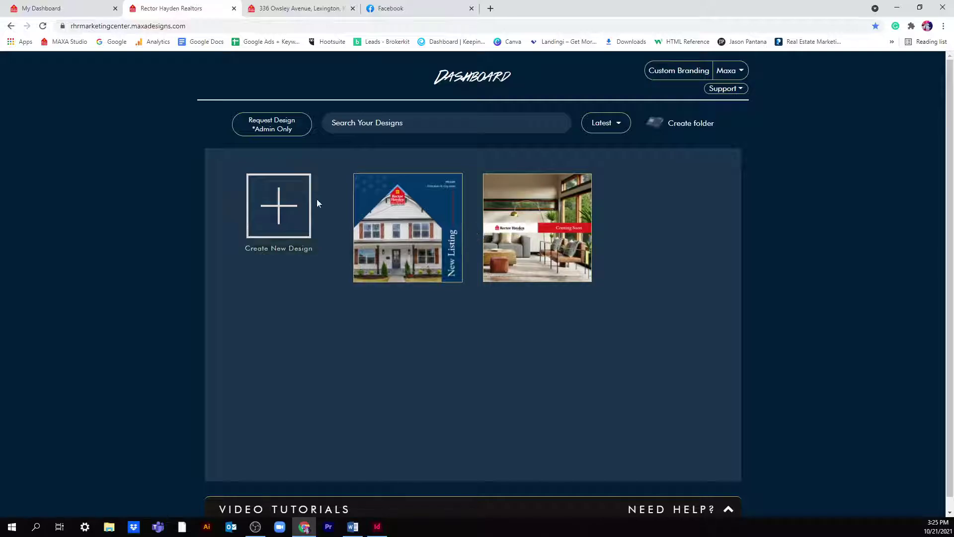
left_click(279, 204)
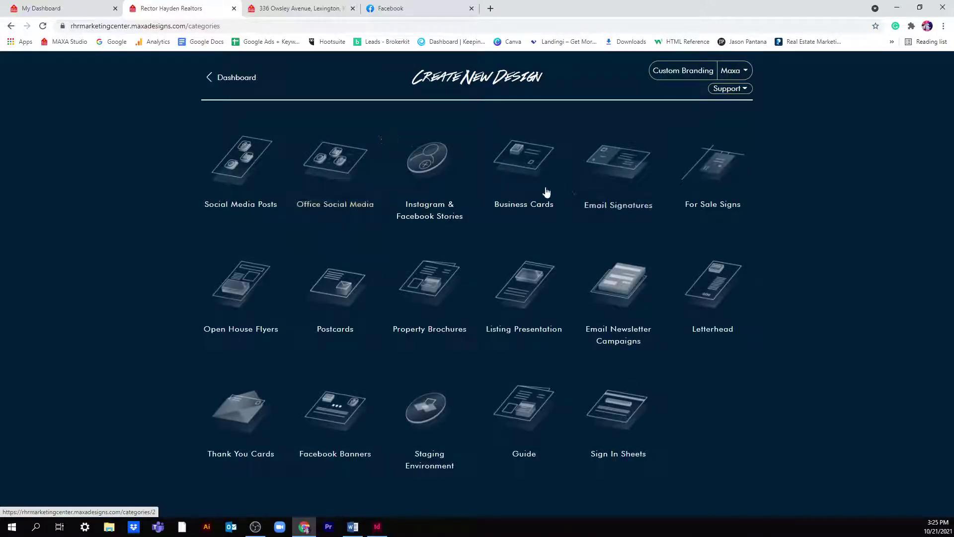
left_click(526, 168)
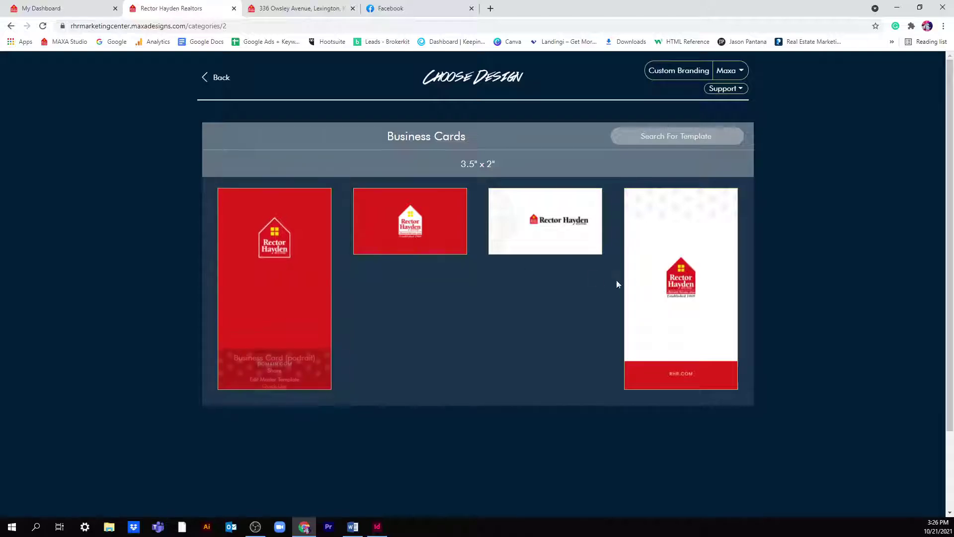
mouse_move(553, 258)
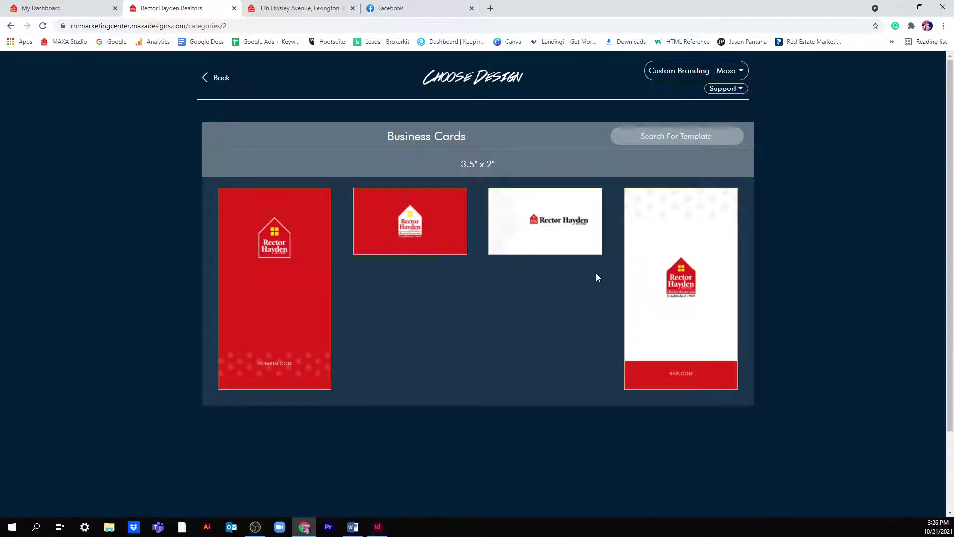
mouse_move(449, 239)
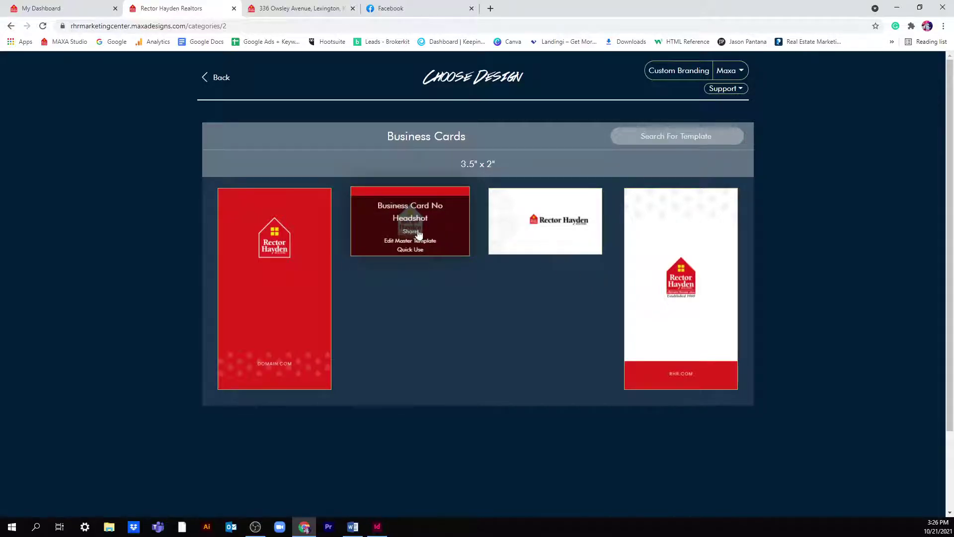
left_click(419, 216)
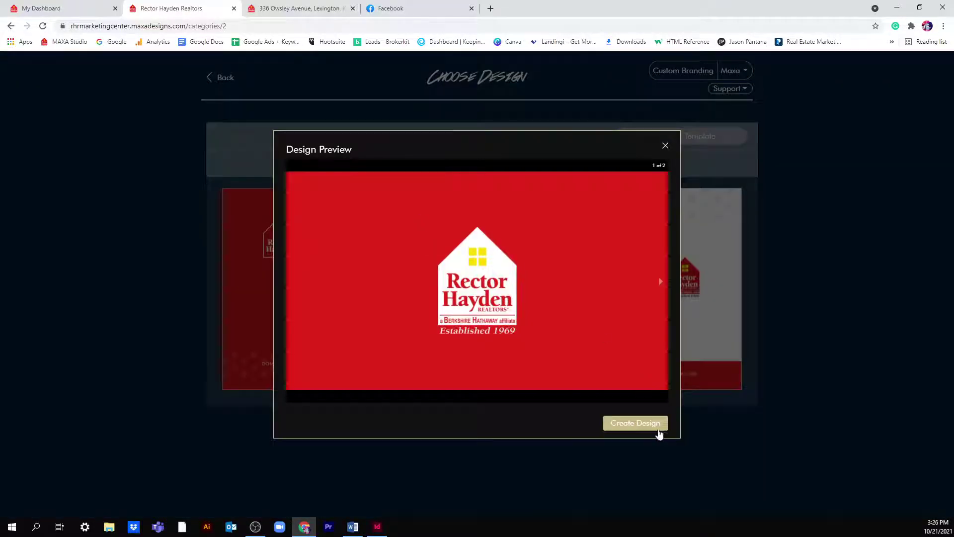
left_click(658, 429)
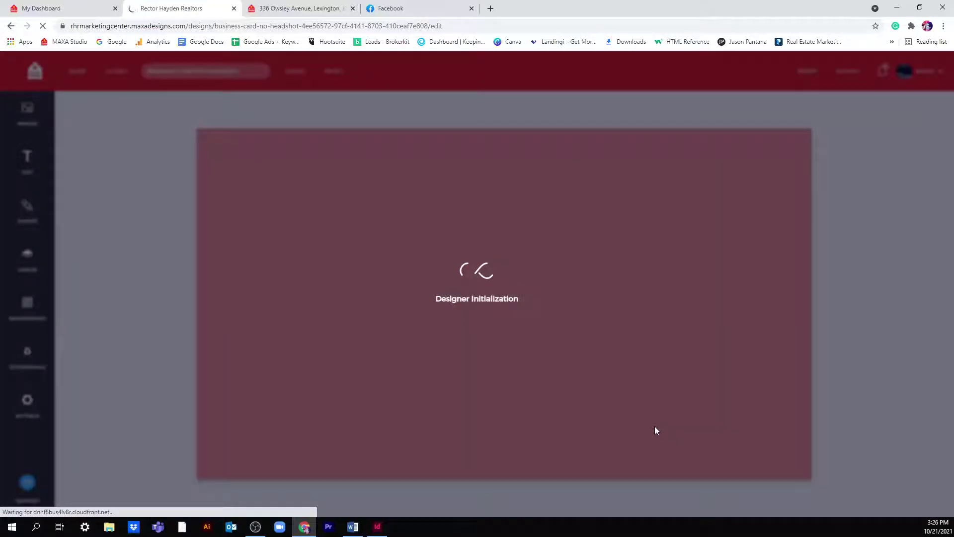
- Review both business card pages, briefly selecting the 000 in the office phone number
scroll(598, 301, "down", 8)
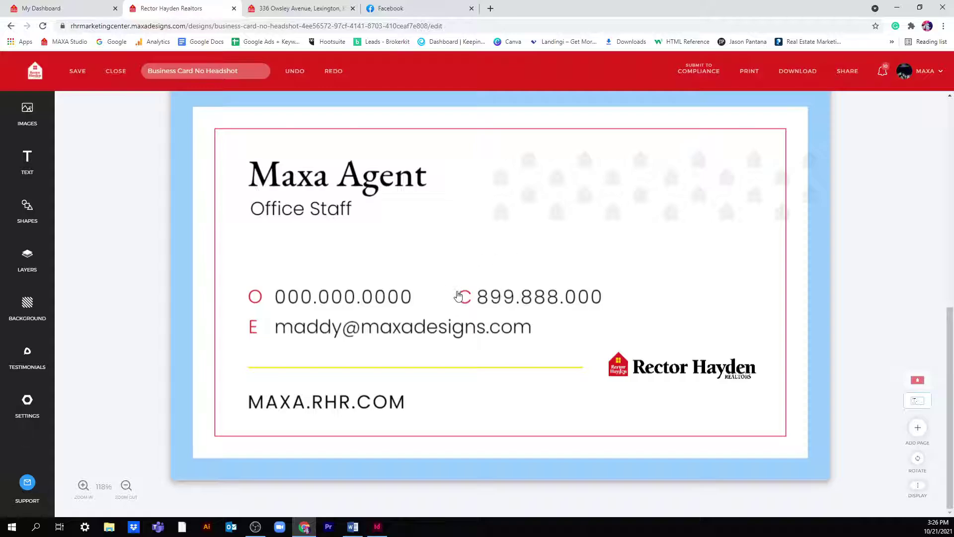
double_click(295, 300)
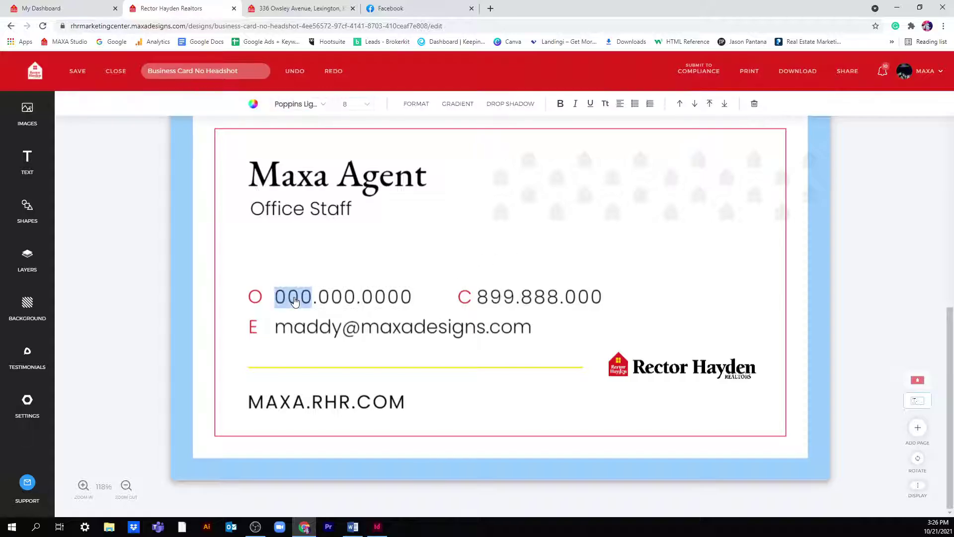
scroll(615, 336, "up", 2)
scroll(615, 335, "down", 2)
left_click(347, 287)
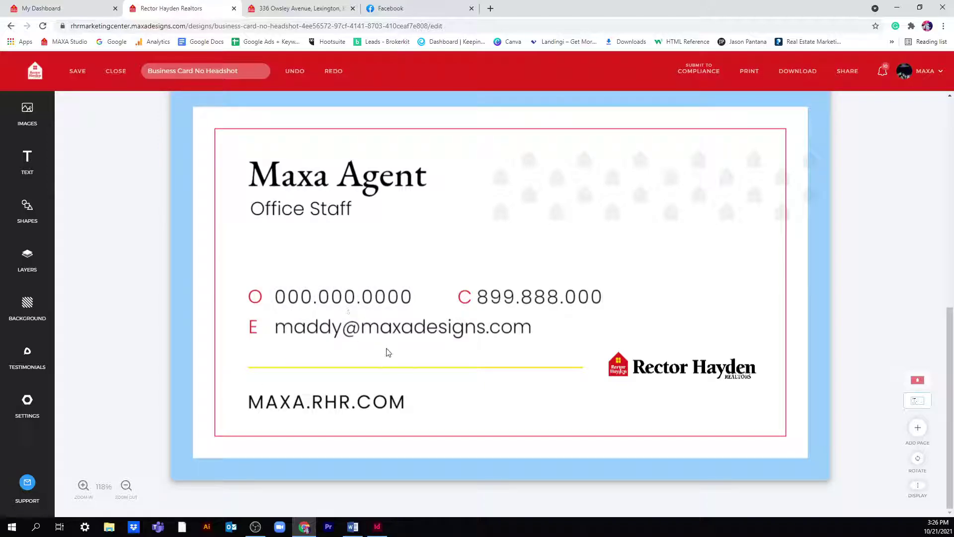
scroll(597, 249, "up", 1)
scroll(601, 259, "up", 2)
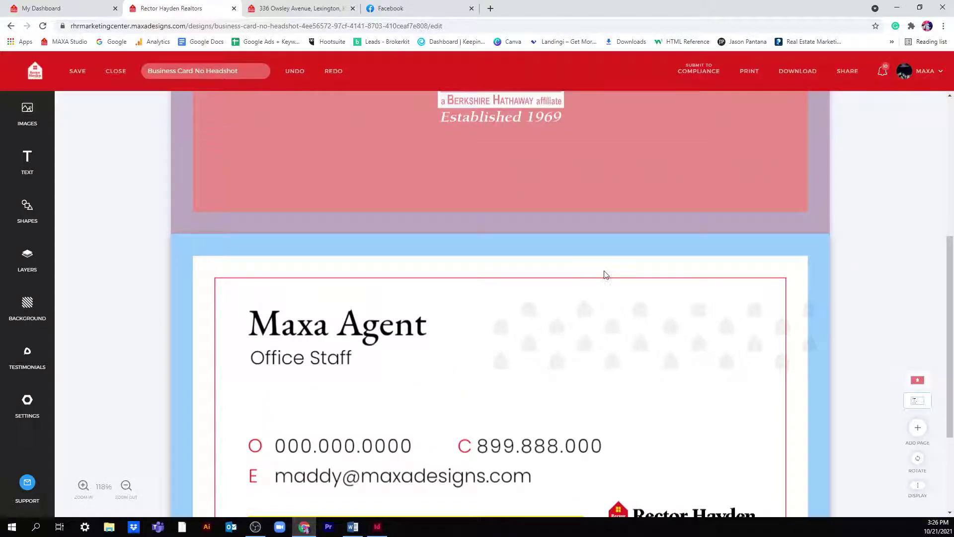
scroll(613, 274, "down", 3)
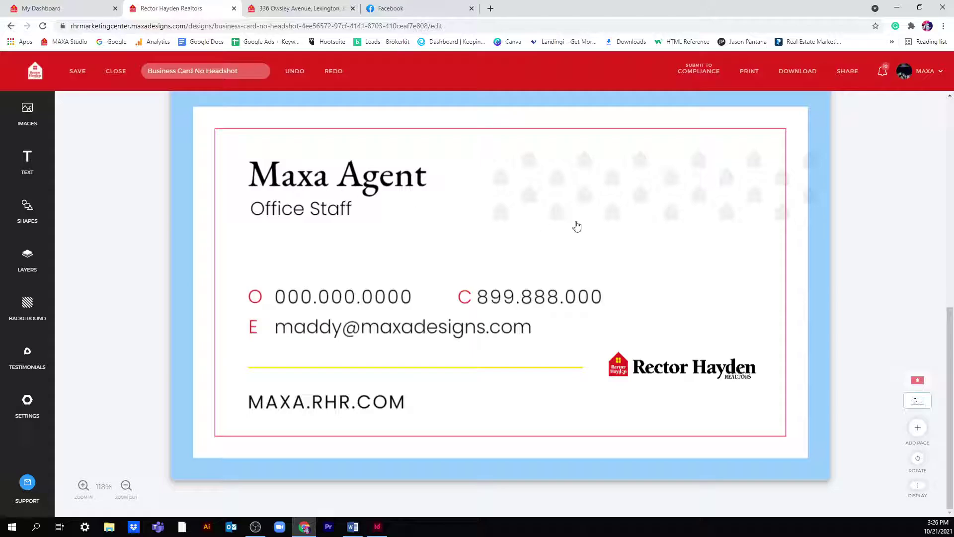
scroll(347, 252, "up", 5)
scroll(348, 253, "up", 1)
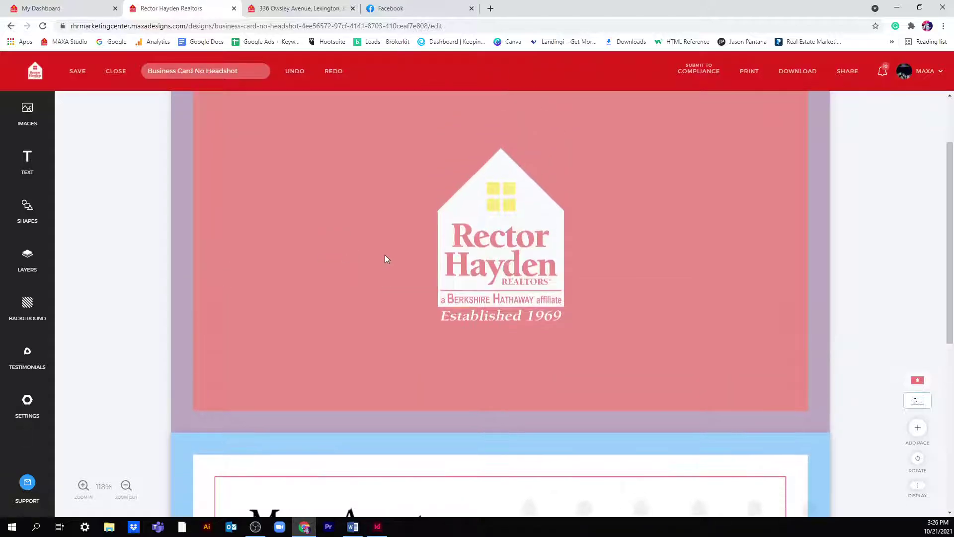
scroll(720, 193, "down", 3)
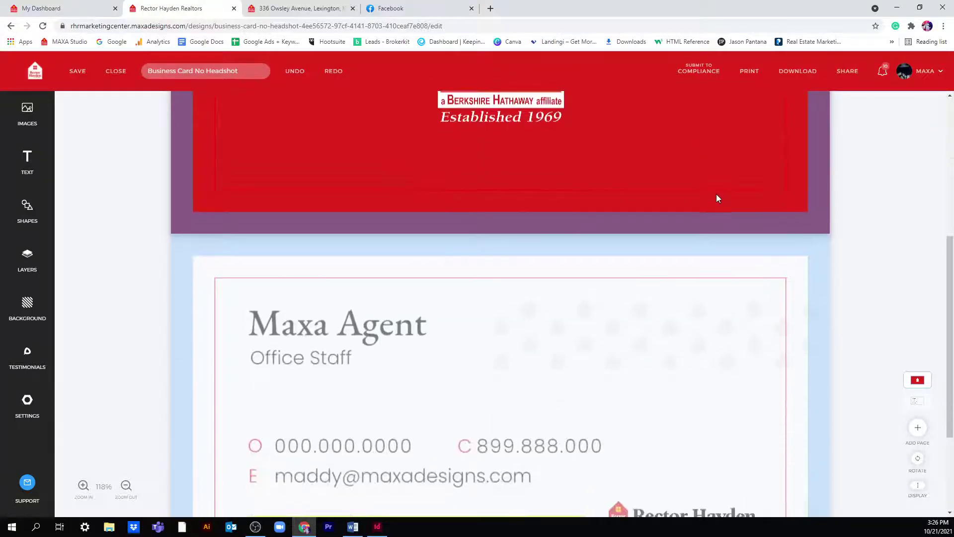
scroll(711, 201, "up", 6)
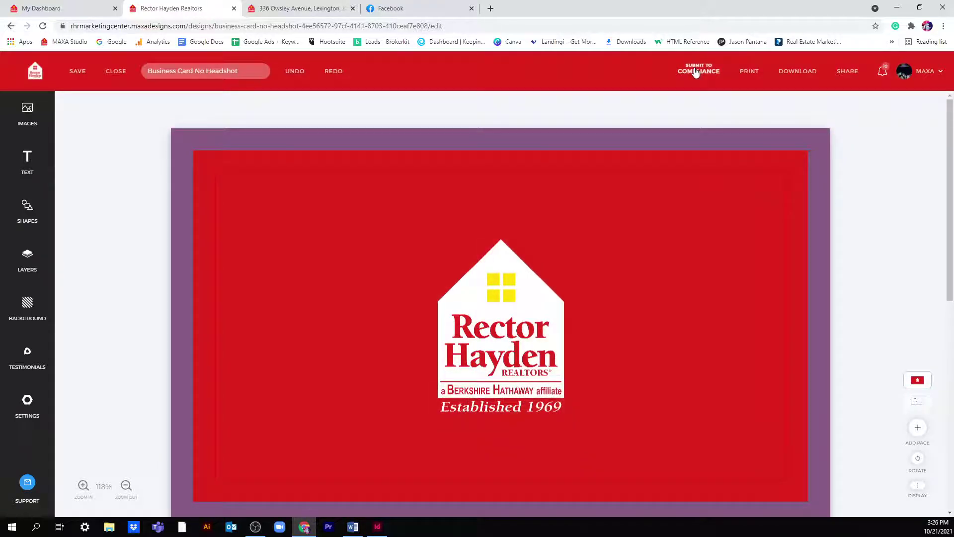
- Submit the Business Card No Headshot design through Request Compliance and acknowledge the confirmation
left_click(696, 73)
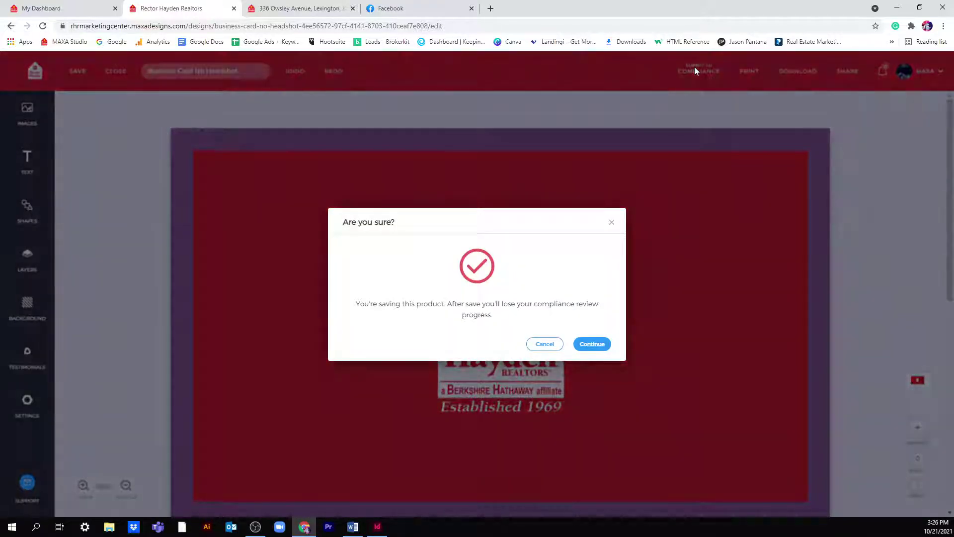
left_click(592, 344)
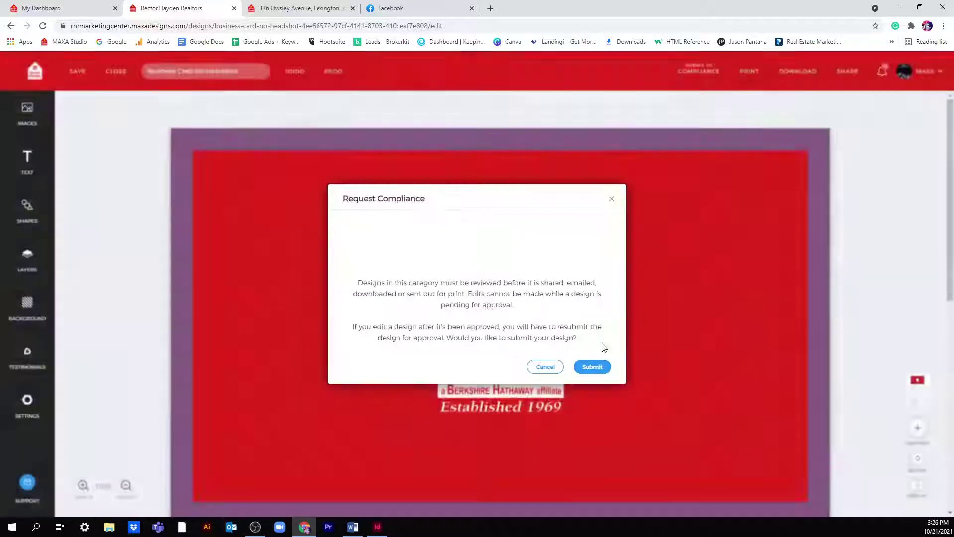
left_click(592, 367)
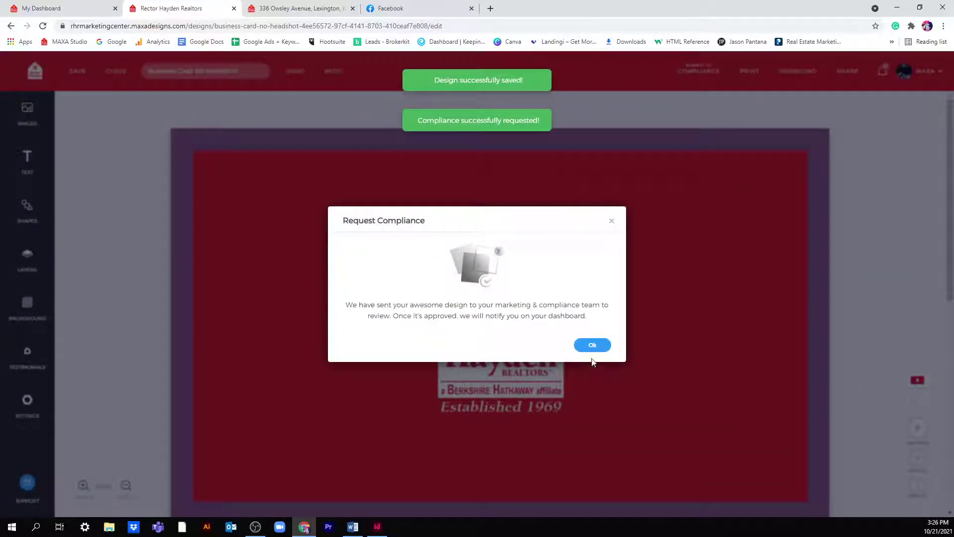
left_click(592, 348)
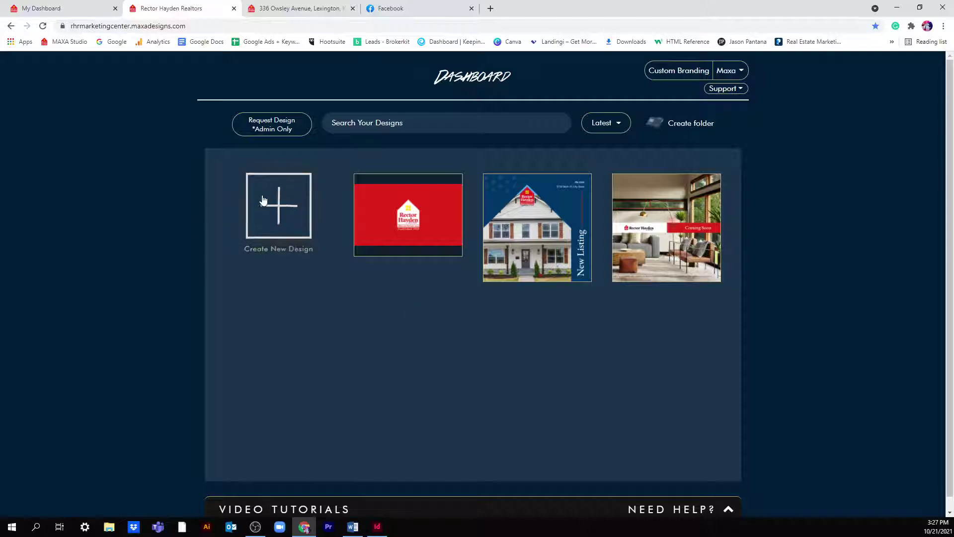
- Create a 2 Sided/Co-Branded Flyer from Open House Flyers, choosing the saved profile partner
left_click(277, 206)
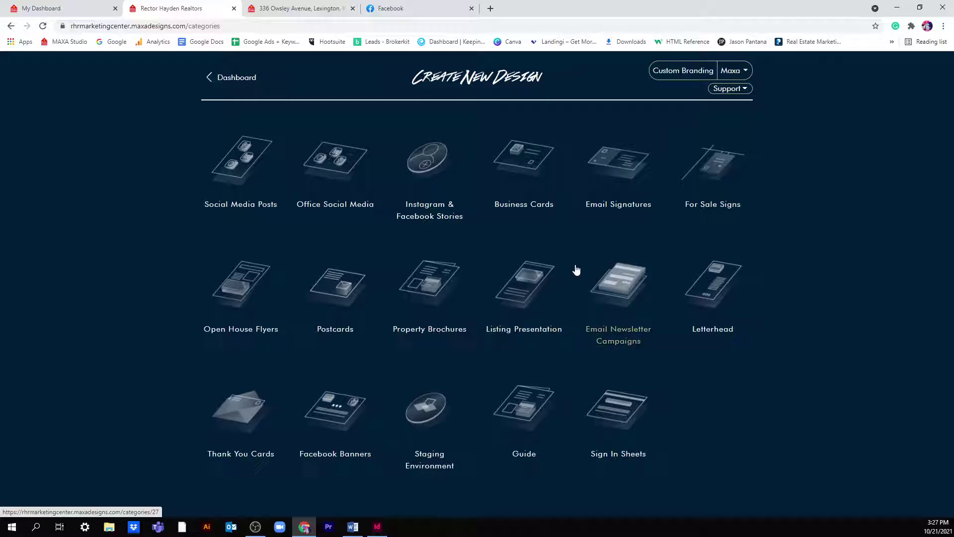
scroll(575, 272, "down", 1)
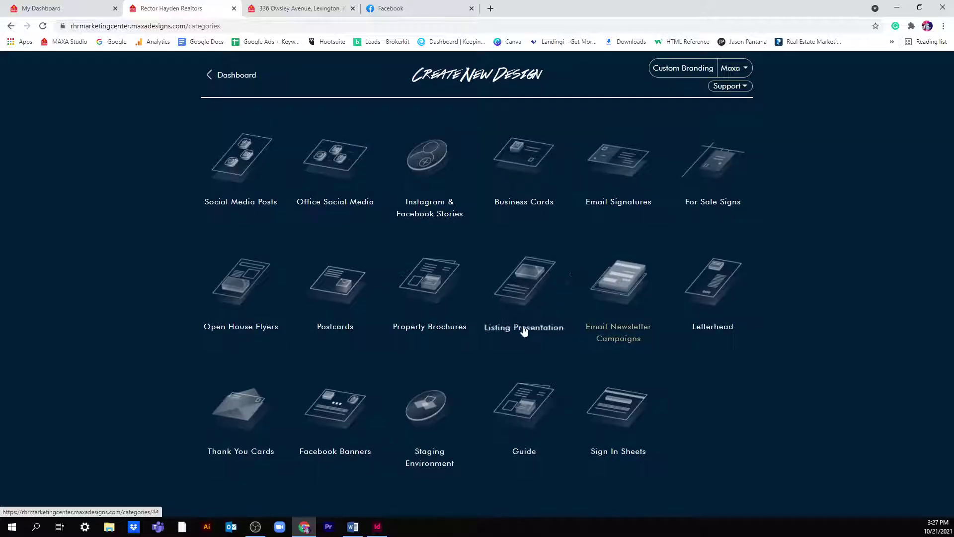
left_click(251, 328)
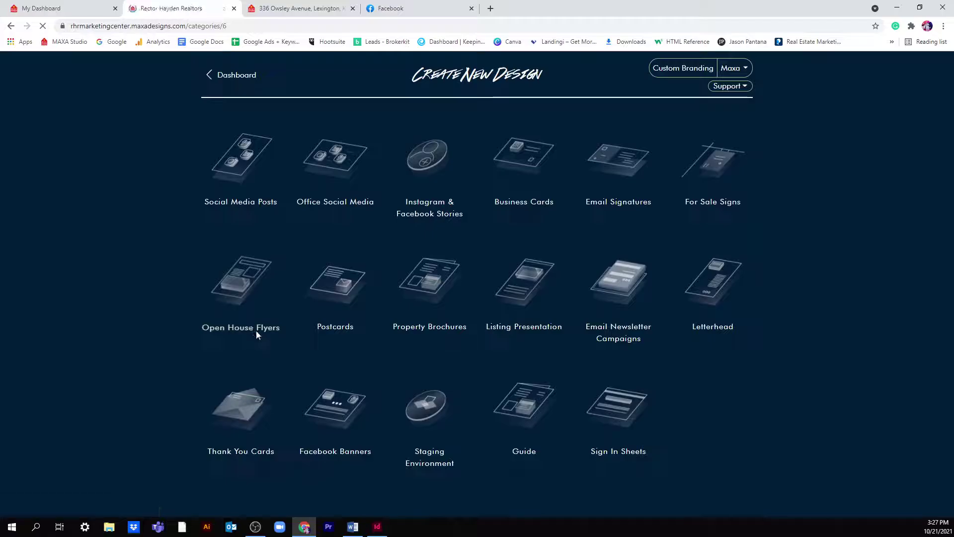
scroll(518, 371, "down", 2)
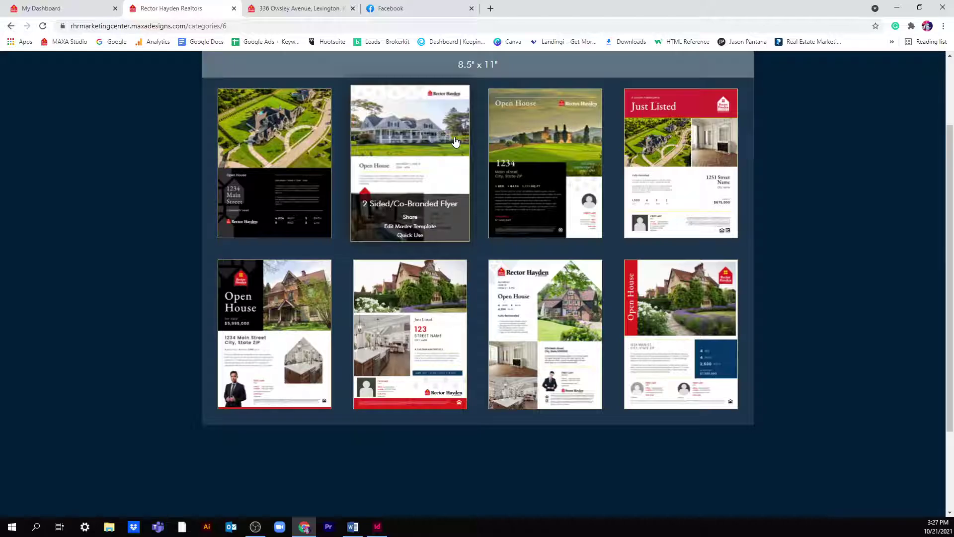
left_click(426, 162)
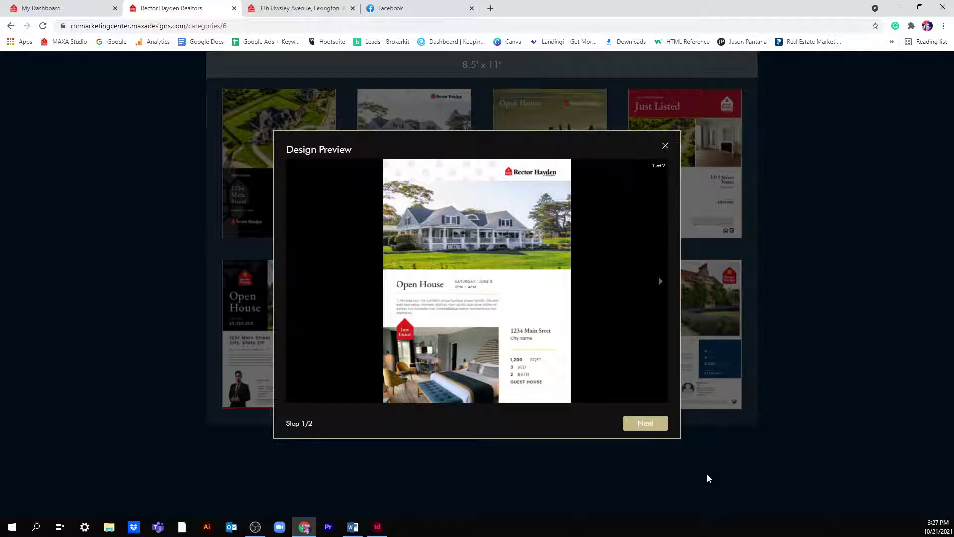
left_click(637, 422)
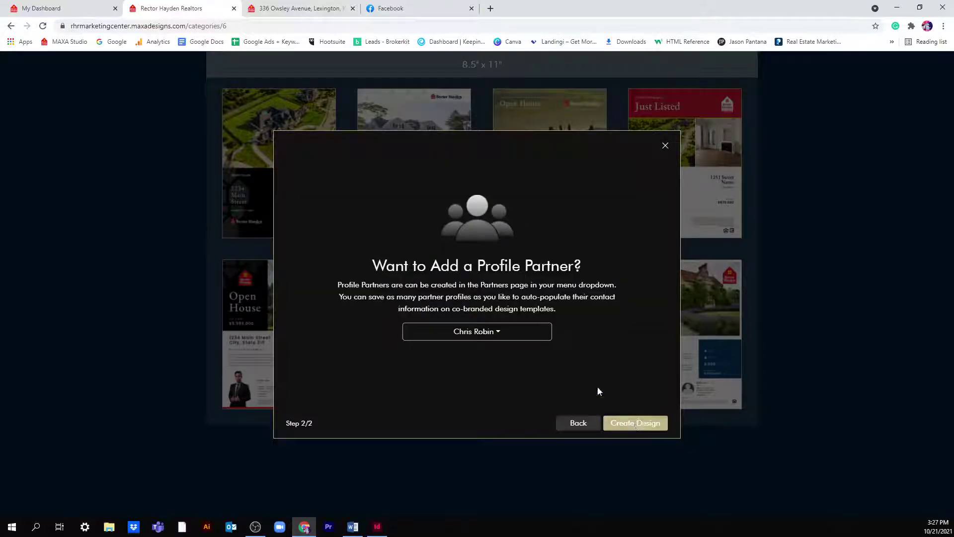
left_click(536, 338)
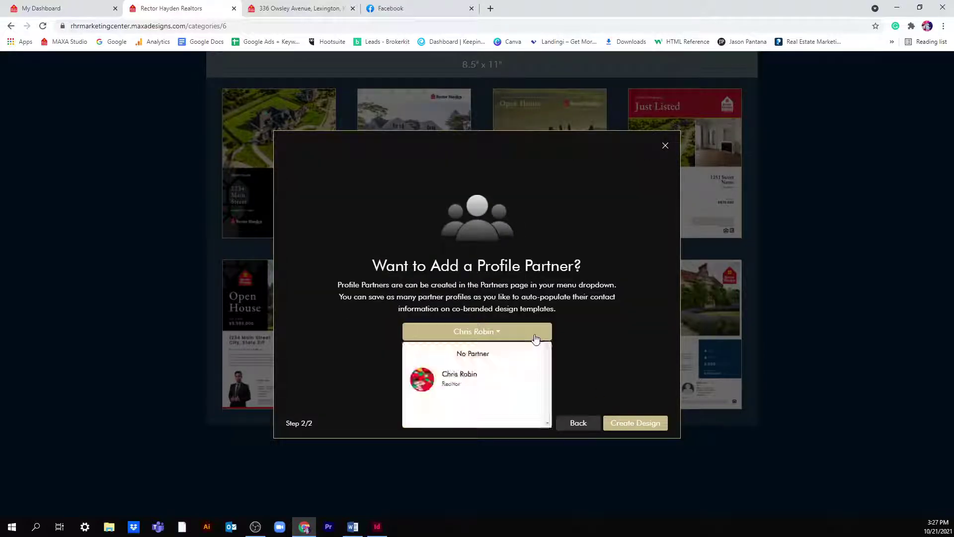
left_click(509, 380)
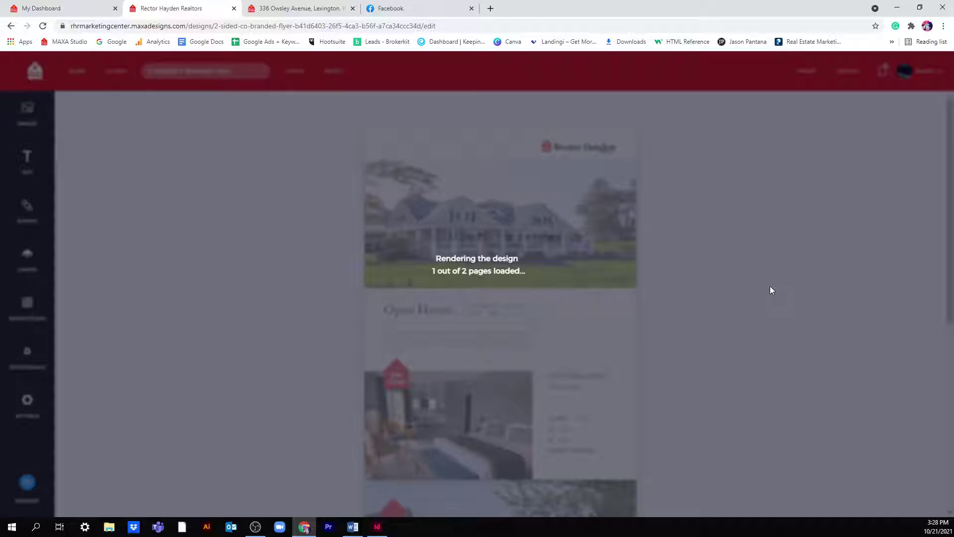
- Check the page 2 description and page 1 street address, then bring up the PNG download options
scroll(767, 326, "down", 7)
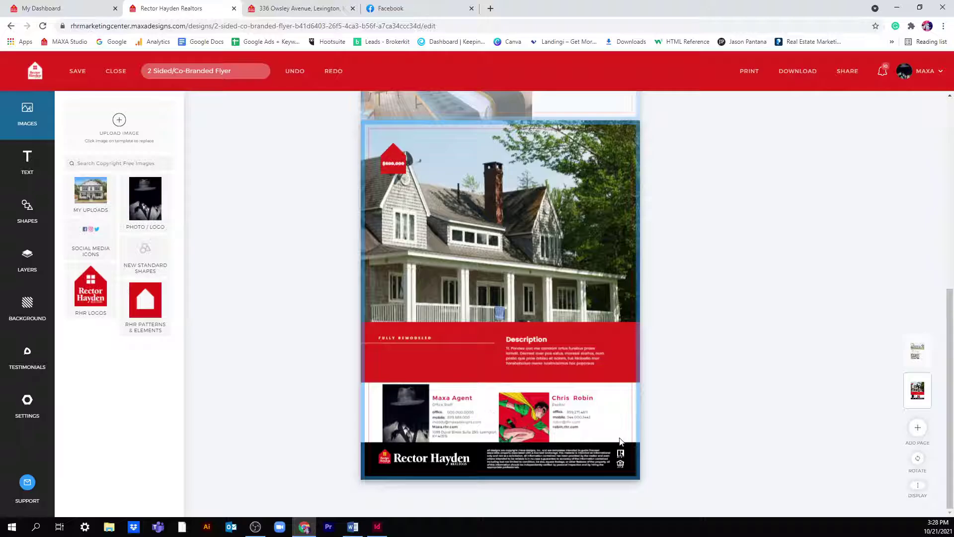
left_click(541, 355)
scroll(558, 355, "up", 8)
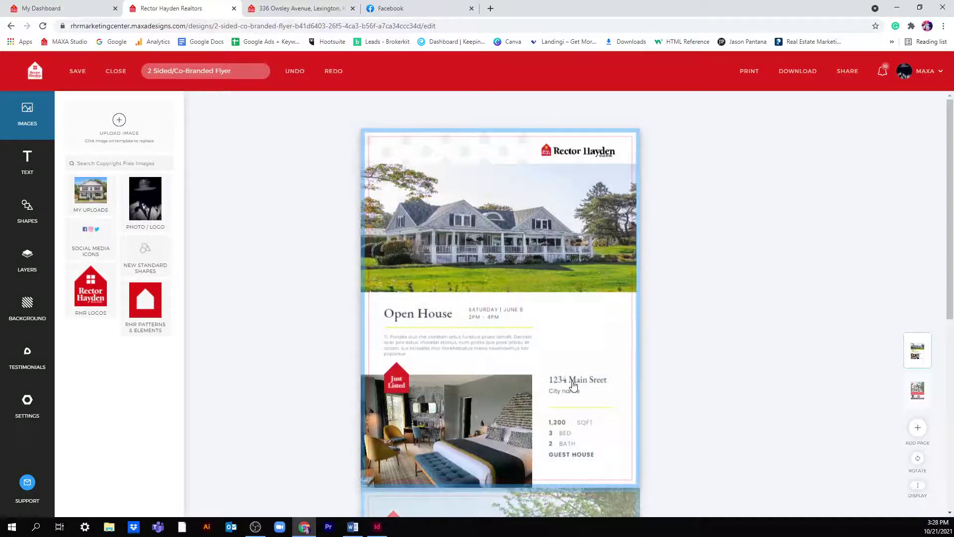
left_click(573, 384)
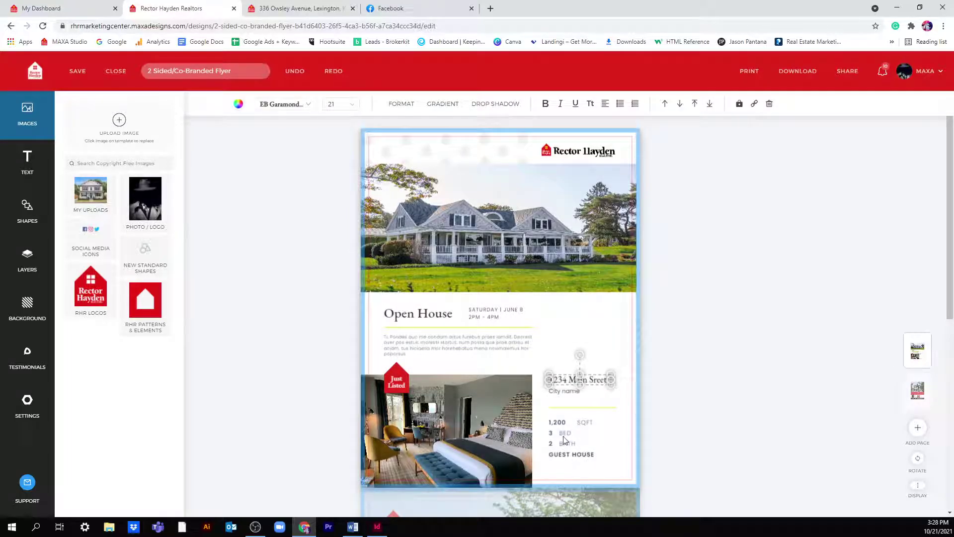
left_click(570, 273)
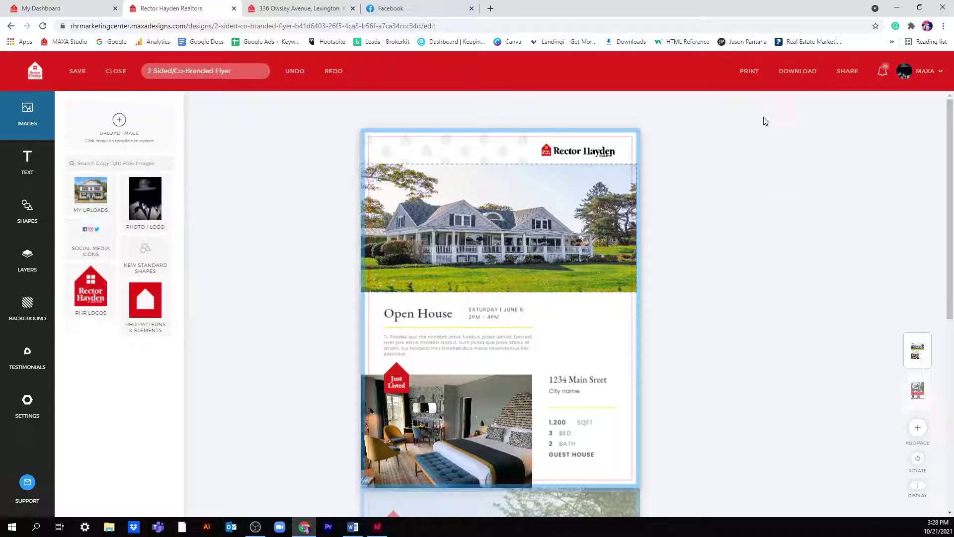
left_click(790, 71)
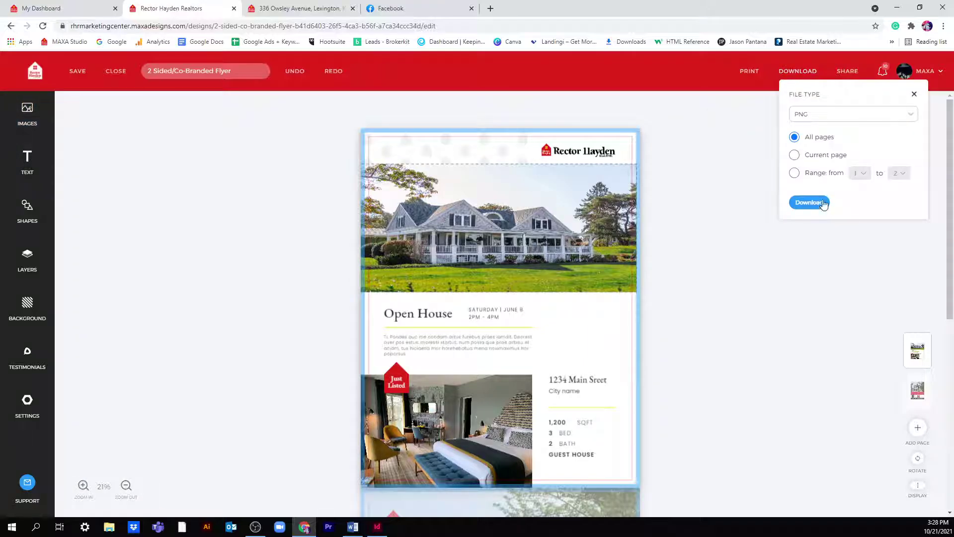
- Download all flyer pages as a PNG zip past resolution and spell-check warnings, then open it
left_click(822, 203)
left_click(588, 331)
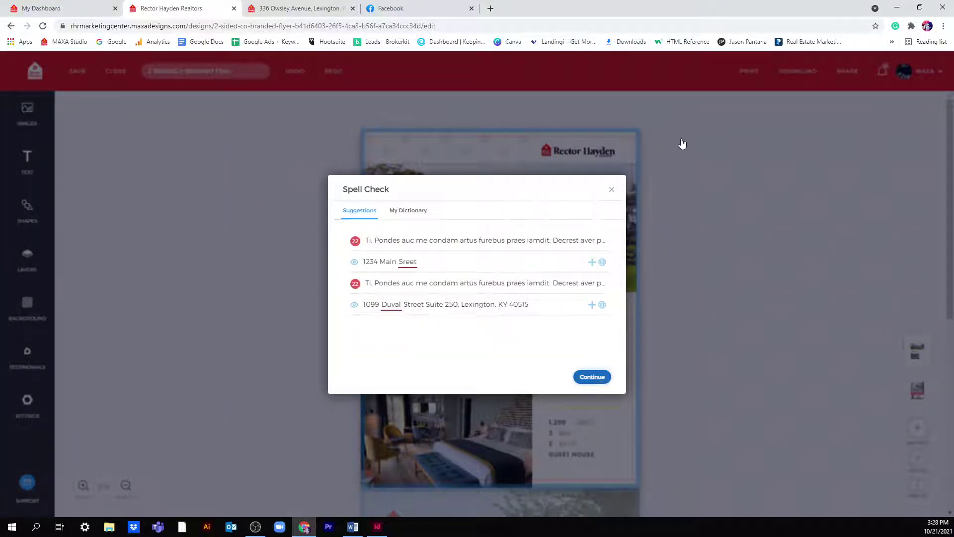
left_click(592, 377)
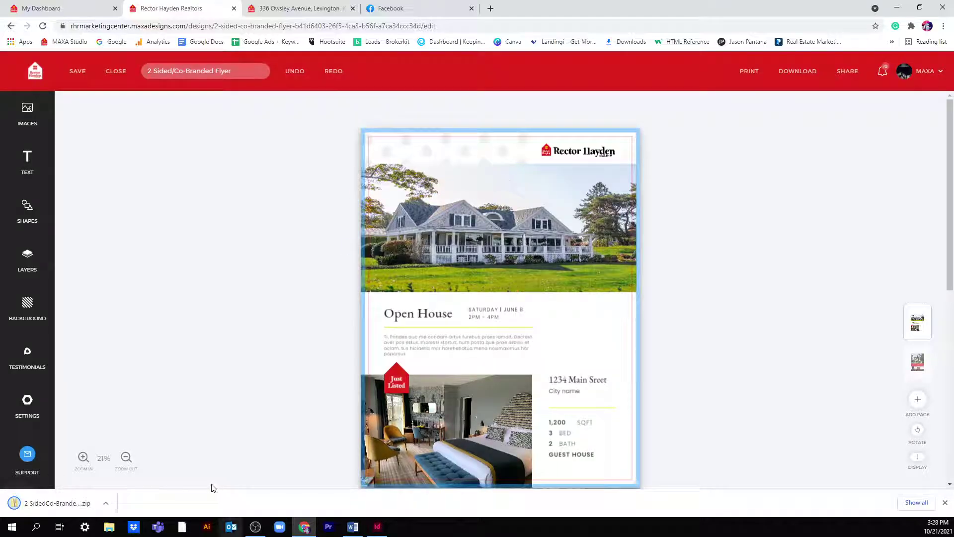
left_click(91, 504)
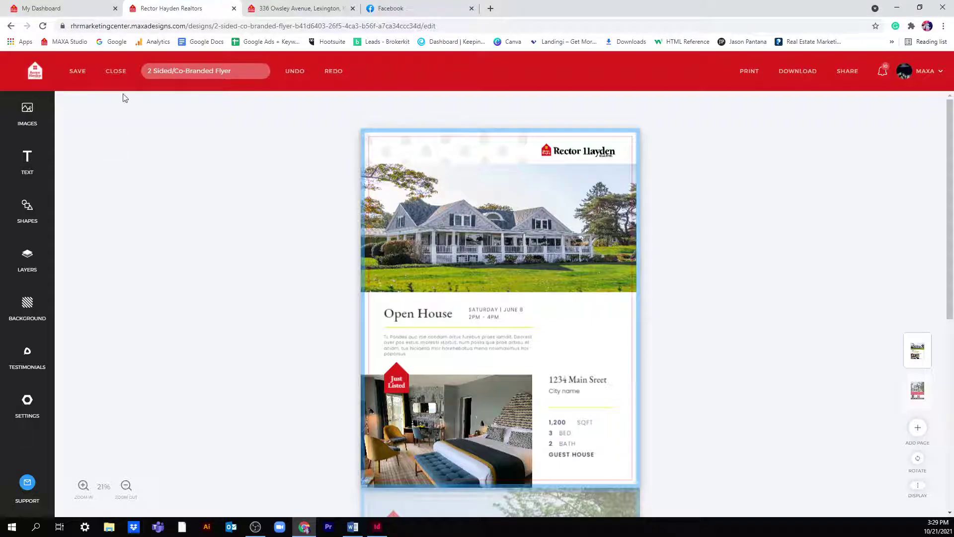
- Go back to the Open House templates and create a design from the $5,995,000 flyer template
left_click(11, 26)
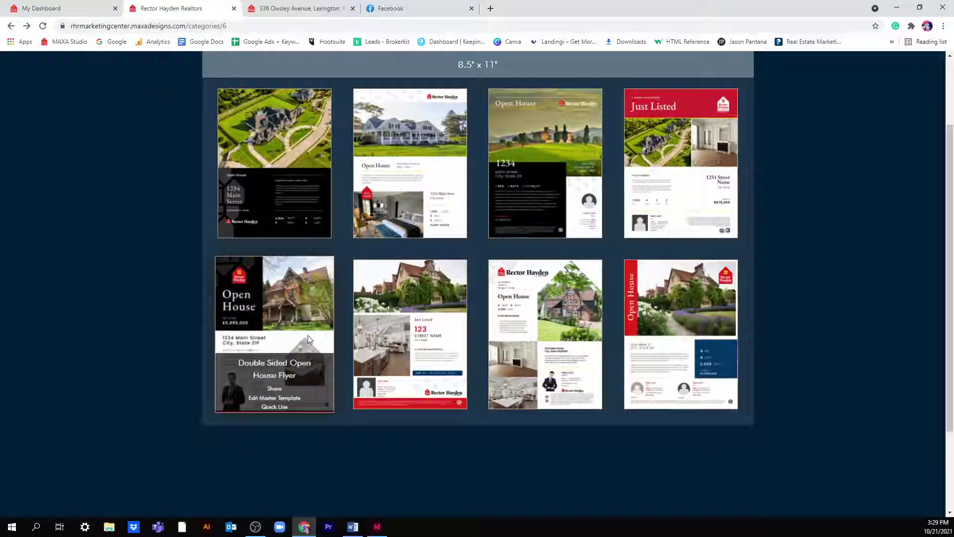
left_click(308, 335)
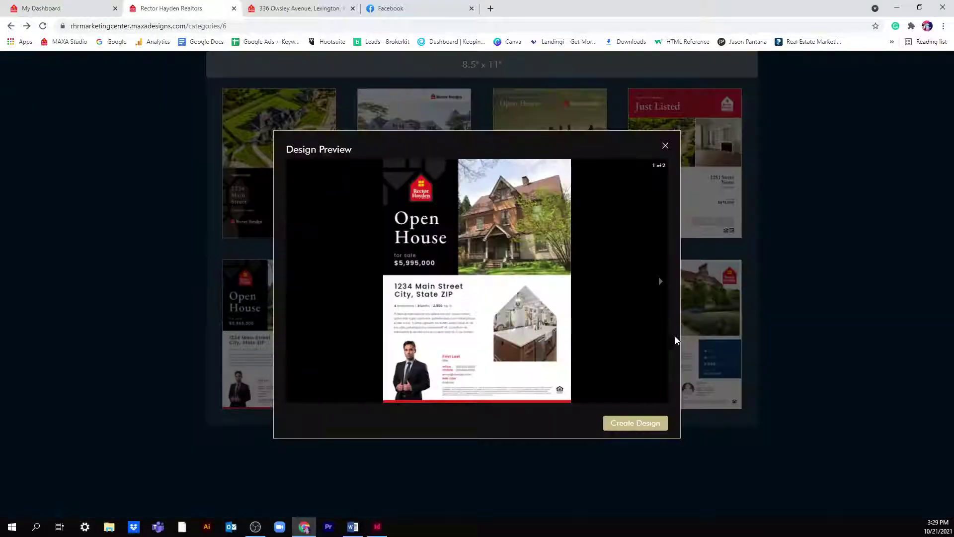
left_click(635, 422)
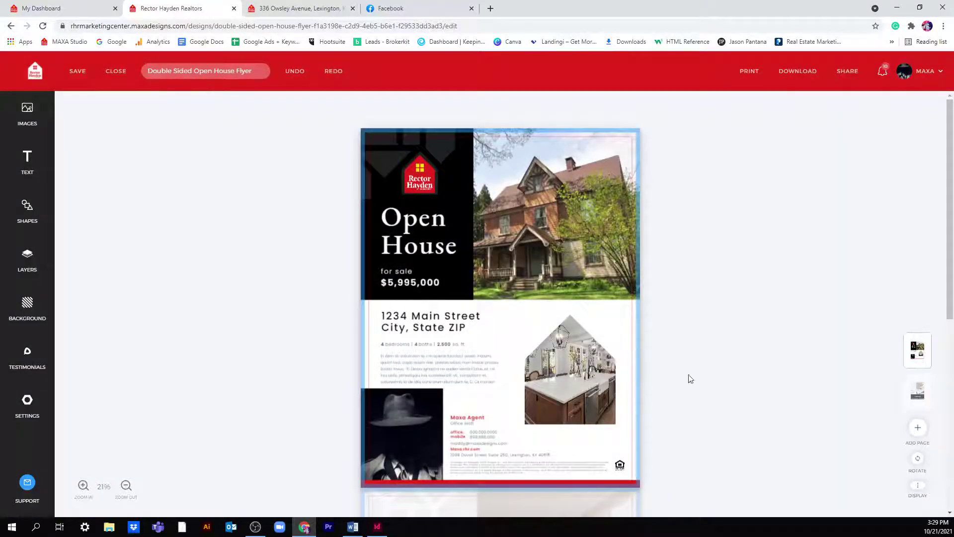
- Put the uploaded white house photo into the top frame and reposition it
left_click(600, 211)
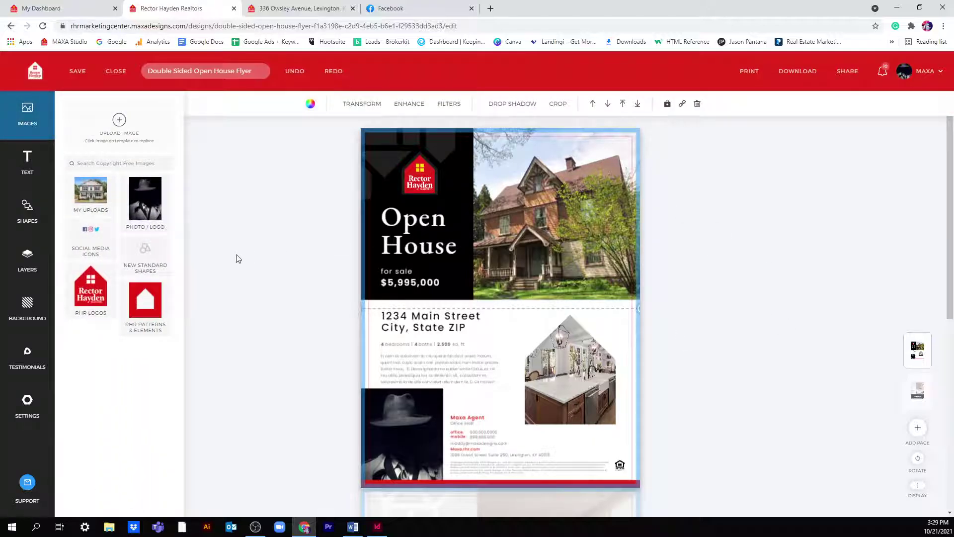
left_click(90, 200)
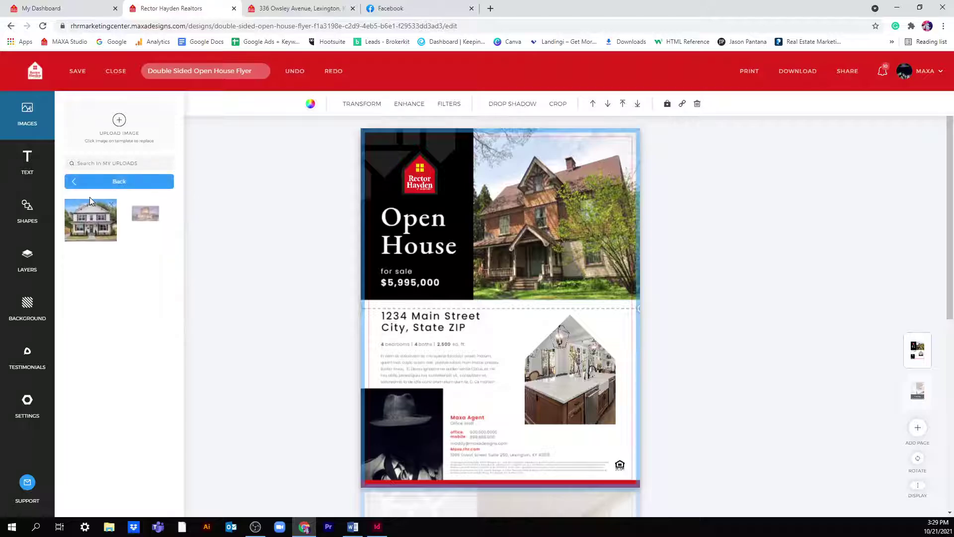
left_click(108, 227)
left_click_drag(528, 221, 627, 224)
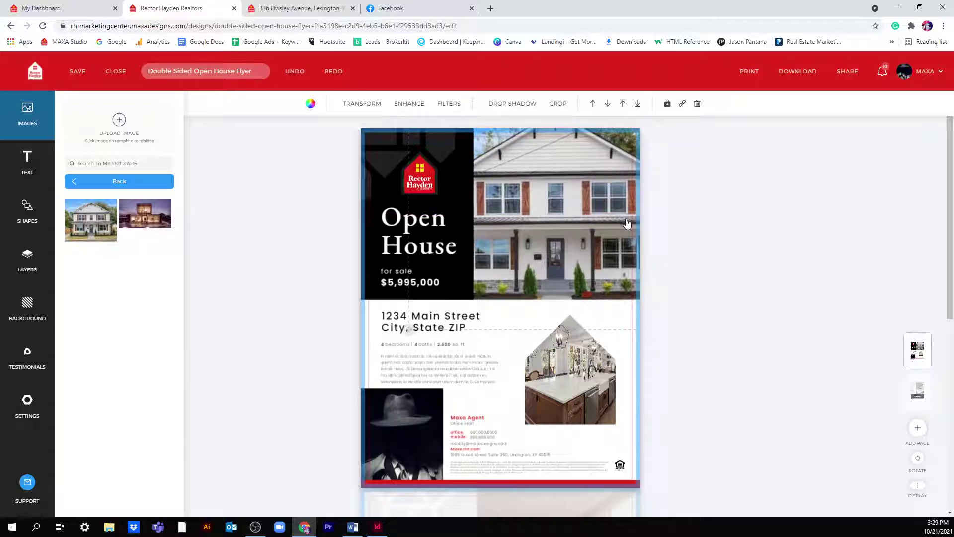
- Upload the 'kitchen 1' picture and place it in the top photo frame
left_click(116, 126)
scroll(156, 153, "down", 5)
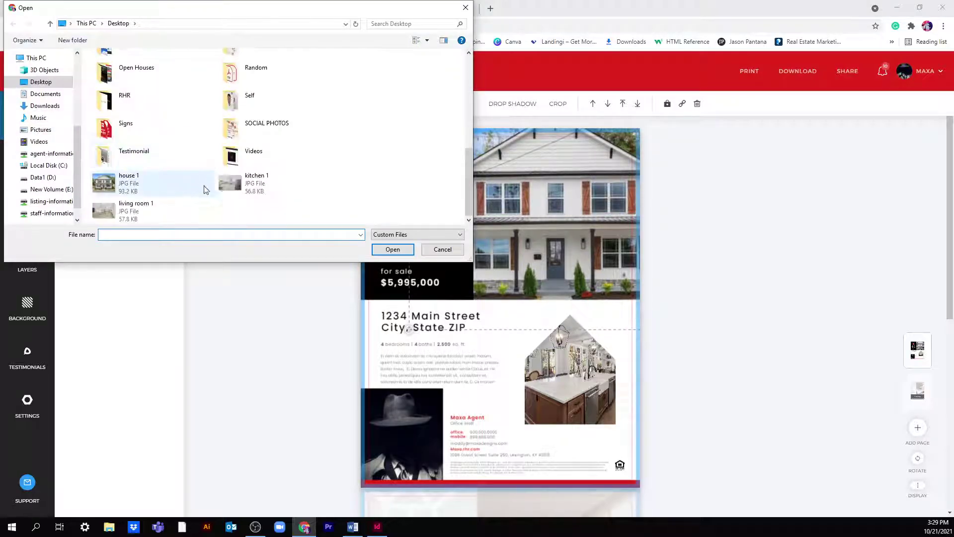
left_click(268, 184)
left_click(392, 249)
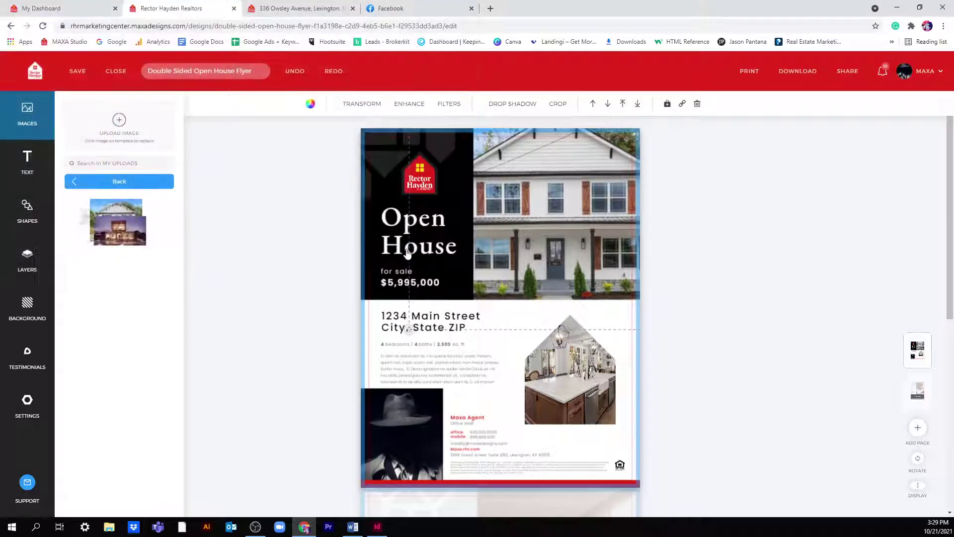
left_click_drag(537, 278, 537, 249)
- Fill the house-shaped frame with the white house photo, nudged slightly down
left_click(579, 422)
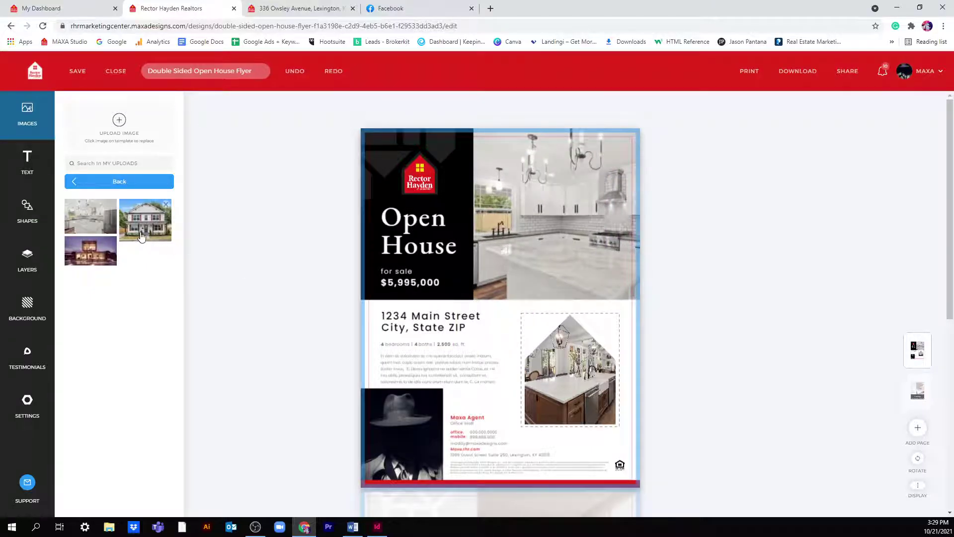
left_click(143, 234)
left_click_drag(567, 370, 567, 375)
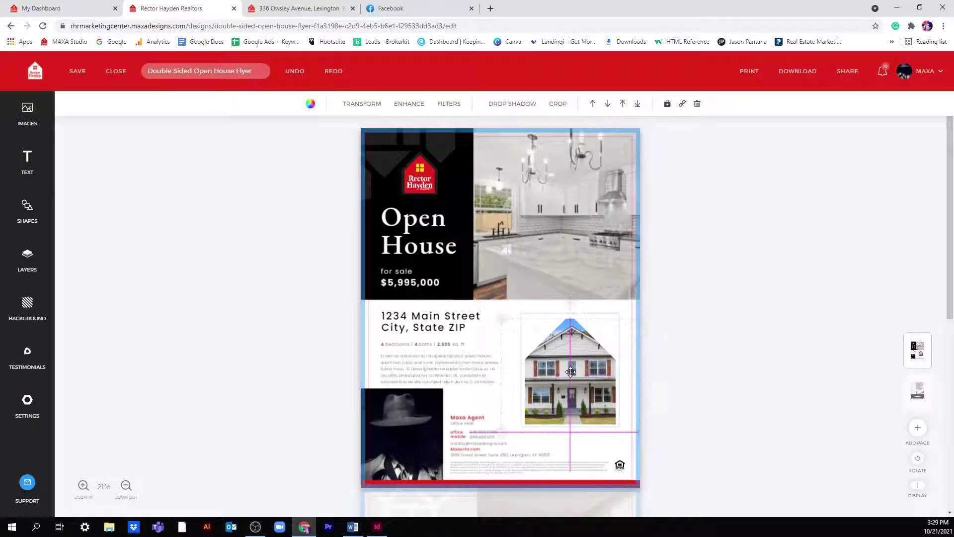
- Upload 'living room 1', place it on the back page, and send it behind the bedroom photo
scroll(477, 393, "down", 5)
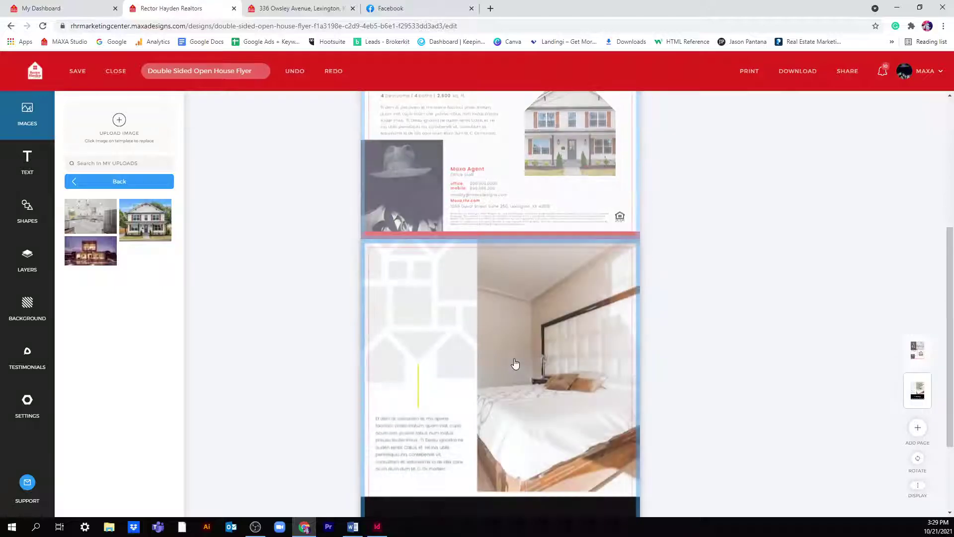
left_click(124, 123)
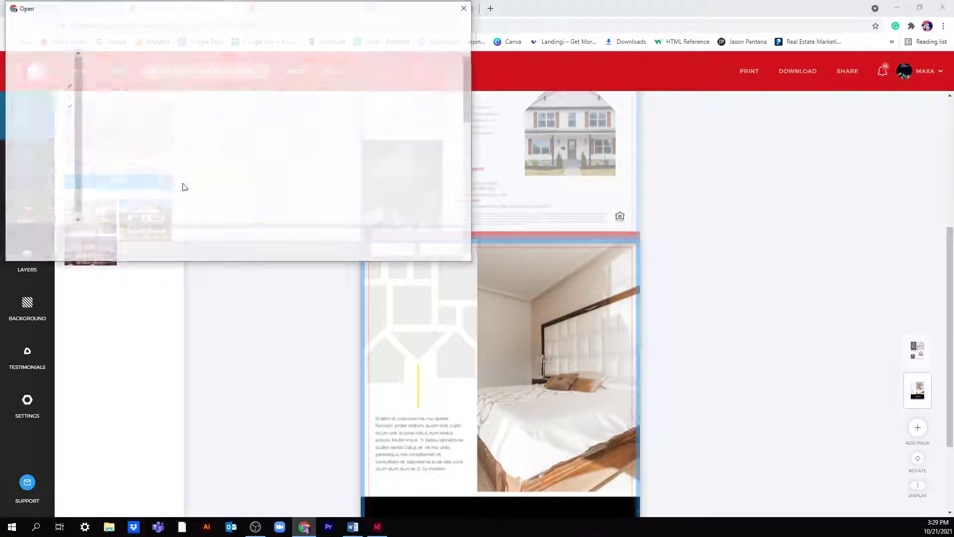
double_click(174, 219)
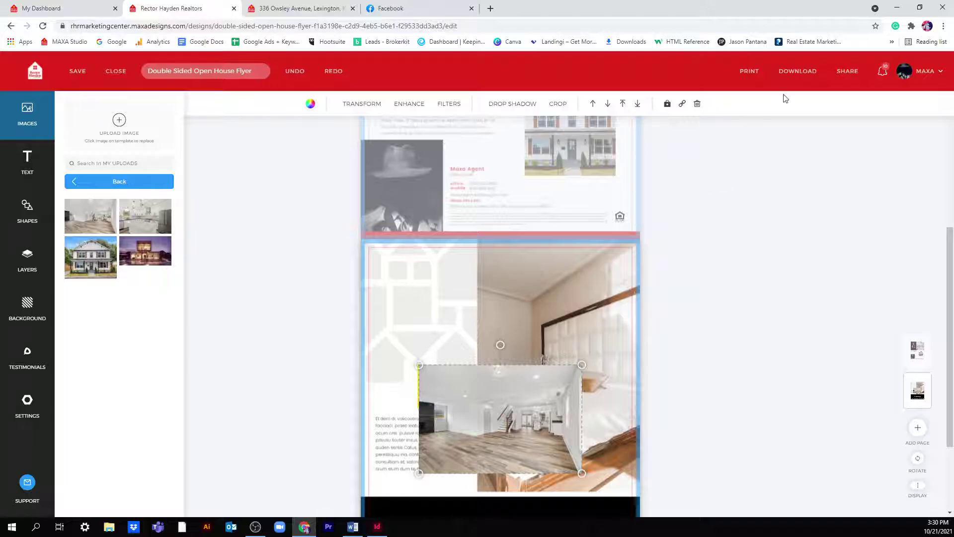
scroll(669, 164, "down", 2)
left_click_drag(497, 326, 444, 339)
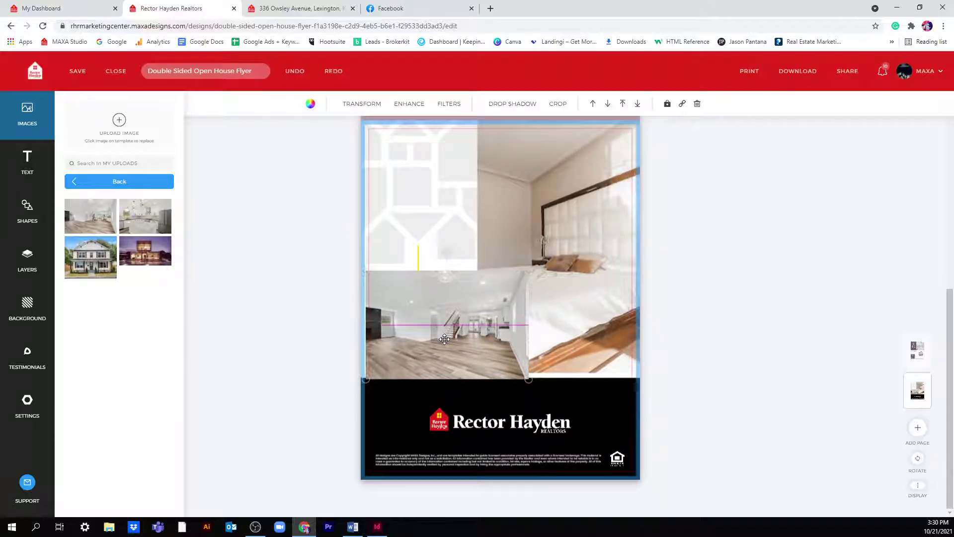
left_click(608, 105)
left_click(608, 106)
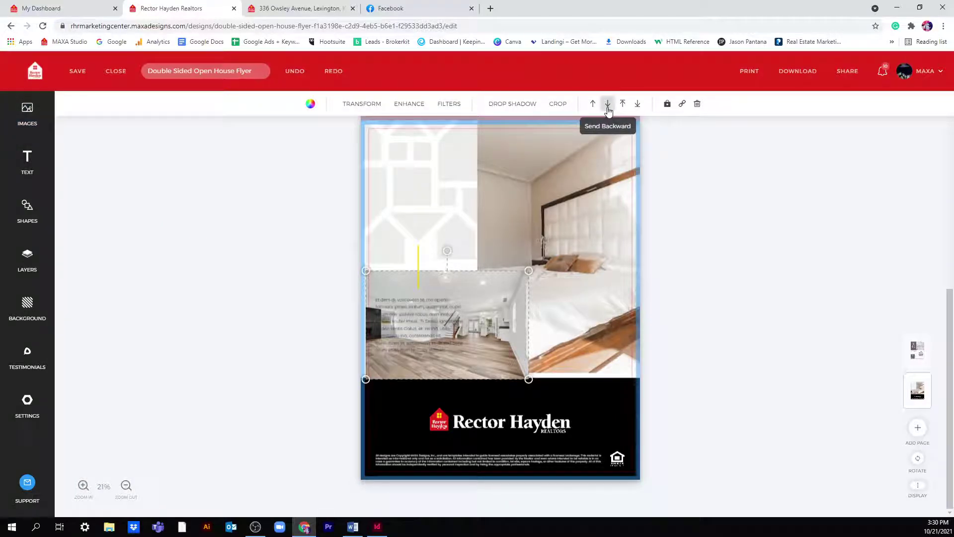
left_click(608, 105)
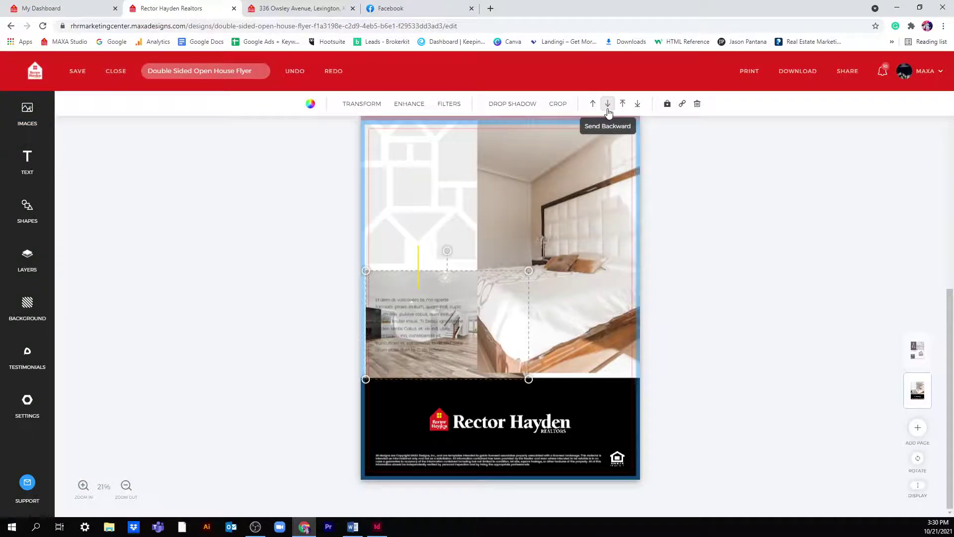
- Delete the smaller photo and swap the large bedroom photo for the staircase photo
double_click(546, 312)
left_click(447, 325)
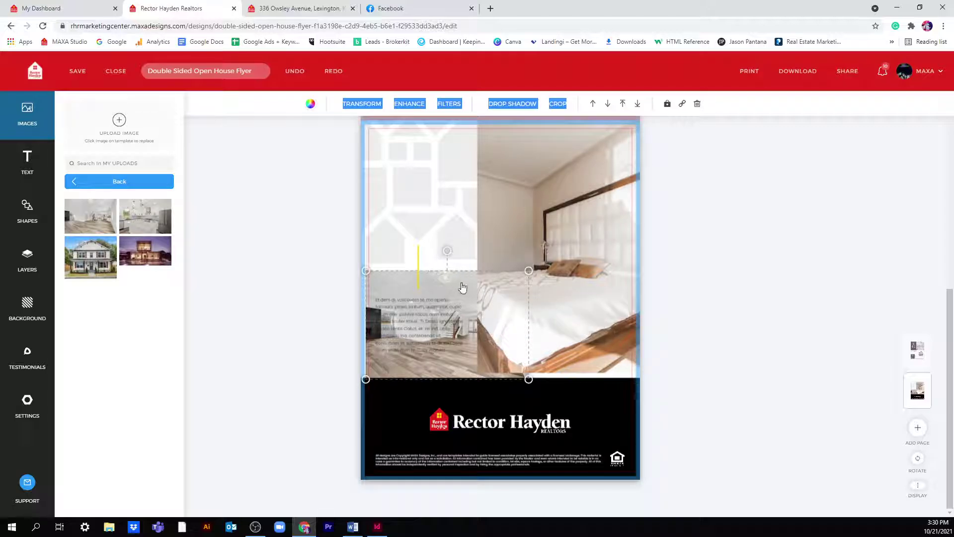
left_click(697, 103)
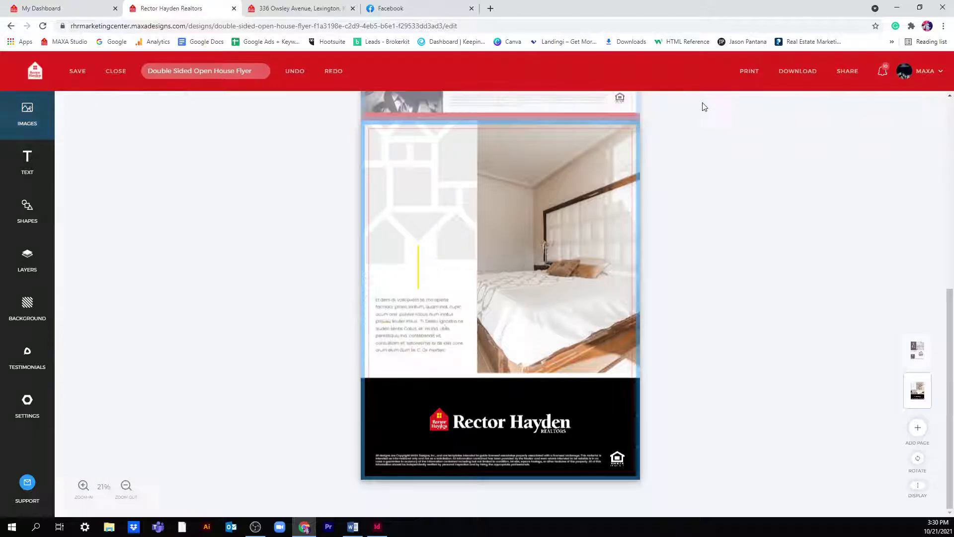
left_click_drag(601, 272, 591, 260)
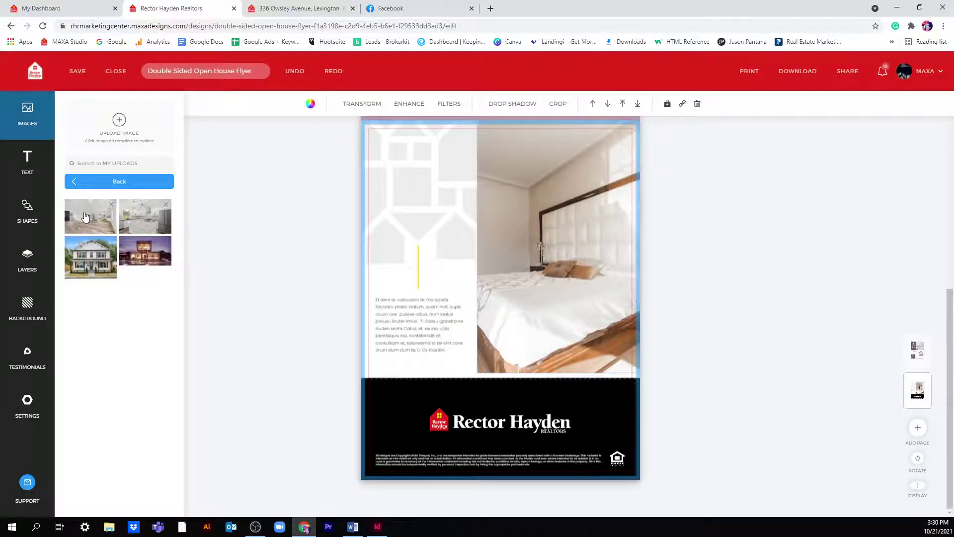
left_click(85, 216)
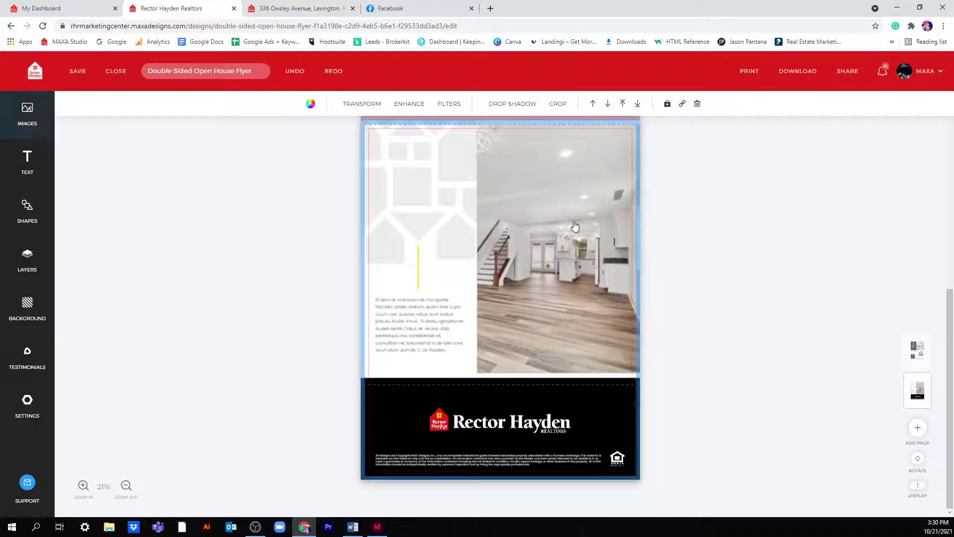
scroll(551, 250, "up", 5)
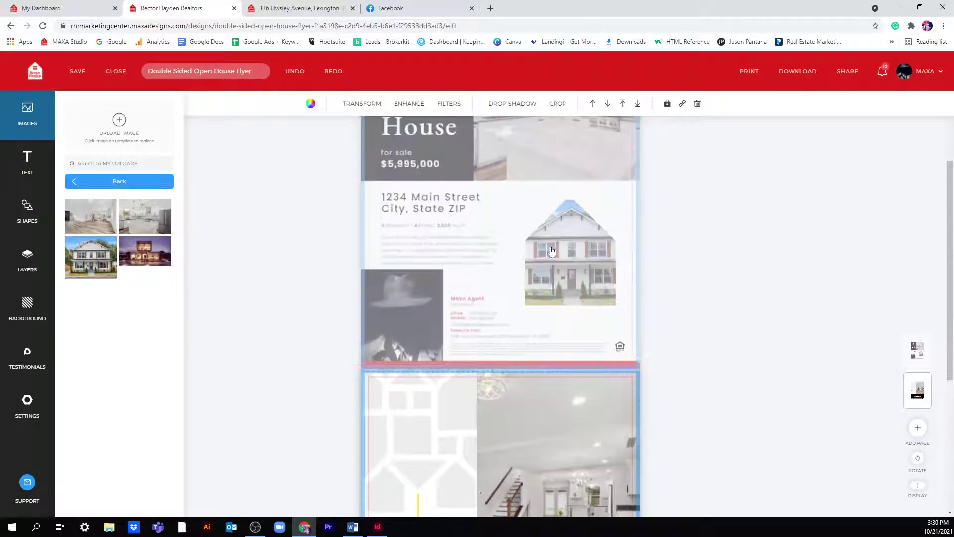
scroll(552, 250, "up", 3)
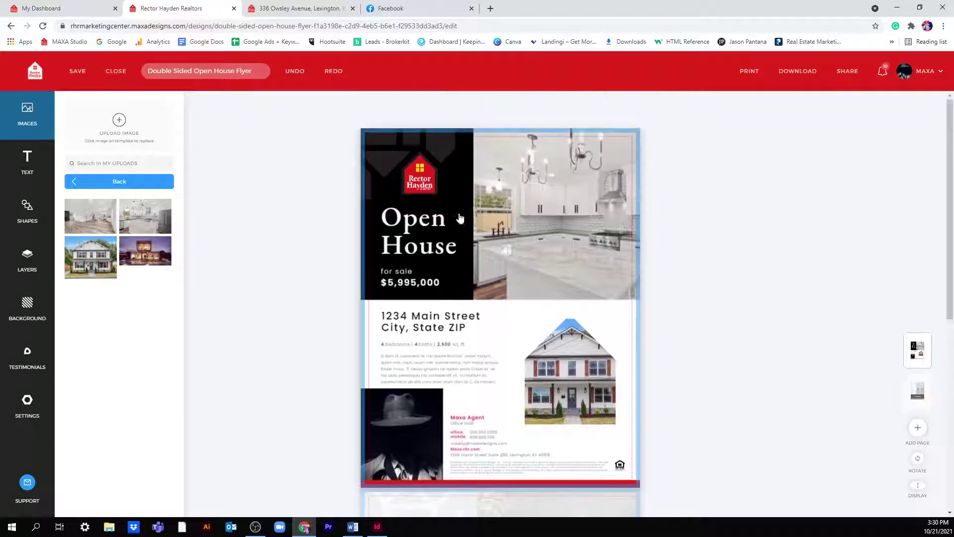
left_click(438, 328)
double_click(436, 328)
double_click(466, 316)
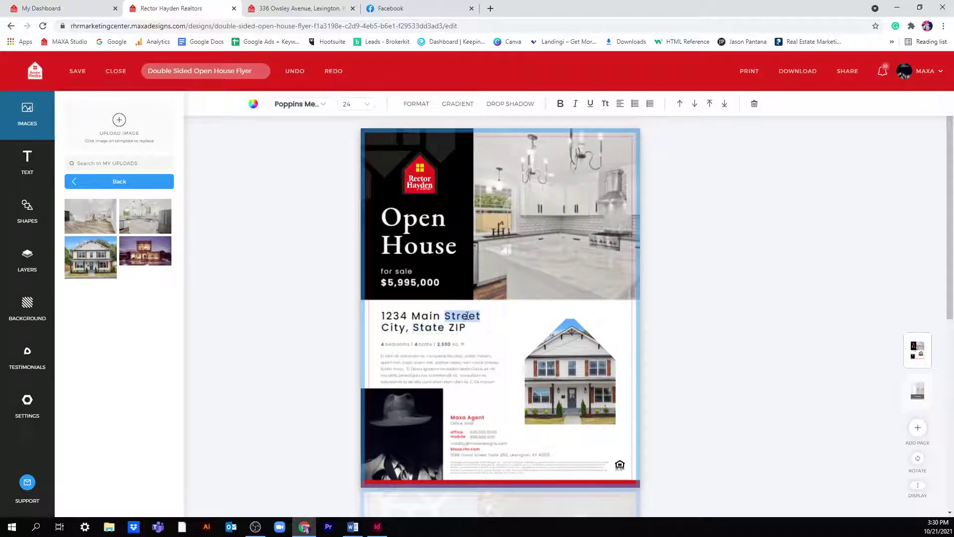
left_click(319, 16)
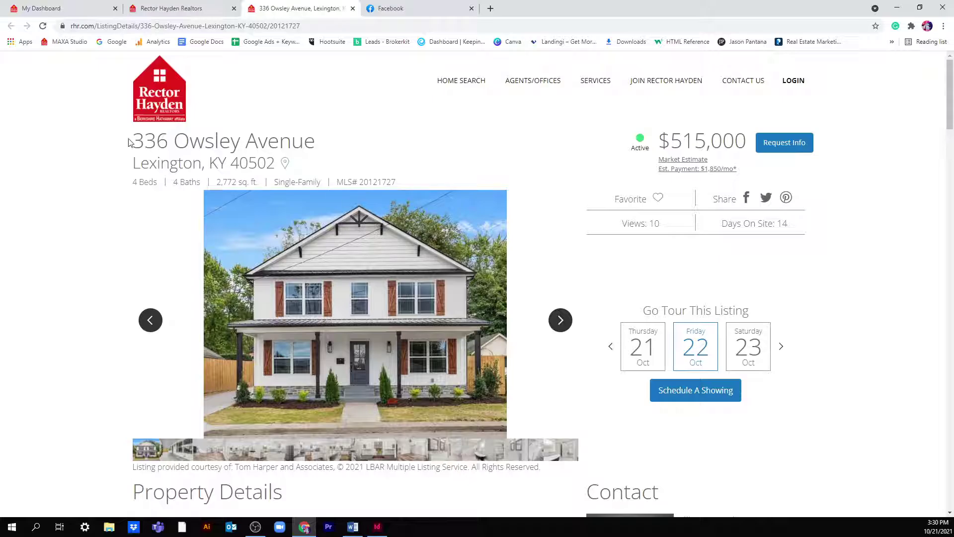
left_click_drag(128, 142, 322, 144)
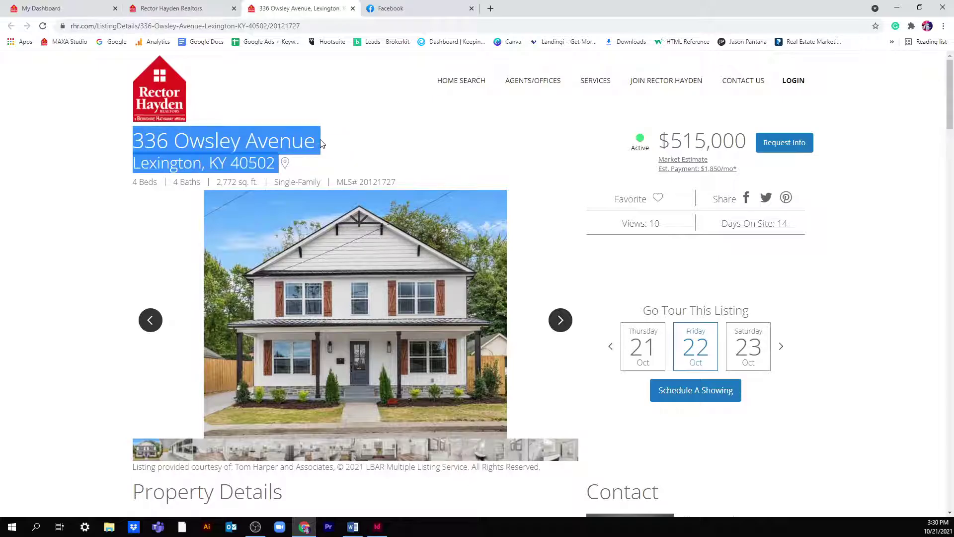
left_click(315, 141)
left_click(171, 9)
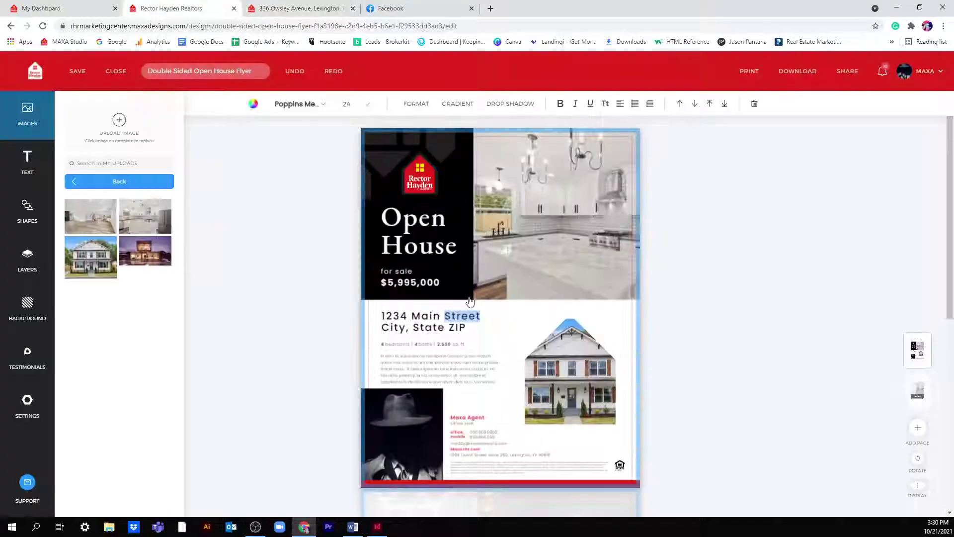
triple_click(441, 313)
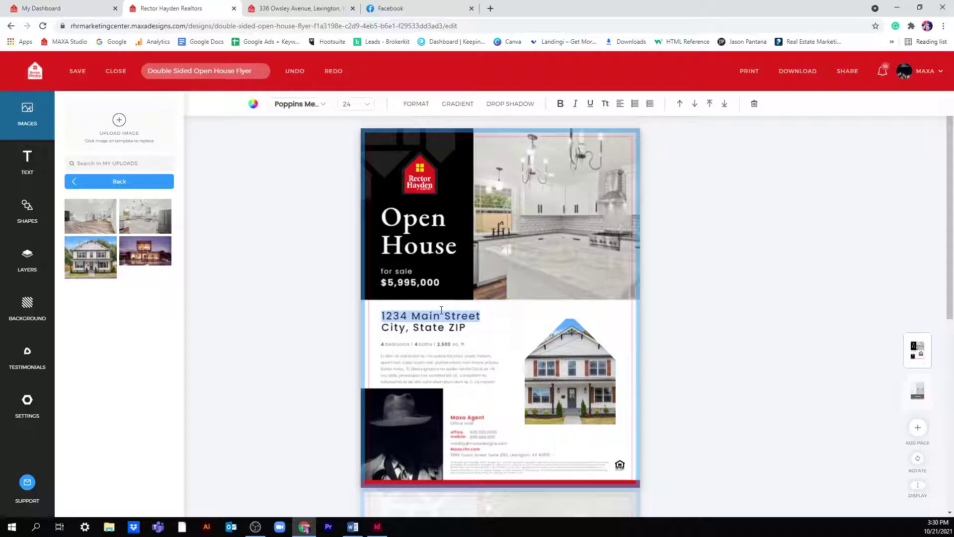
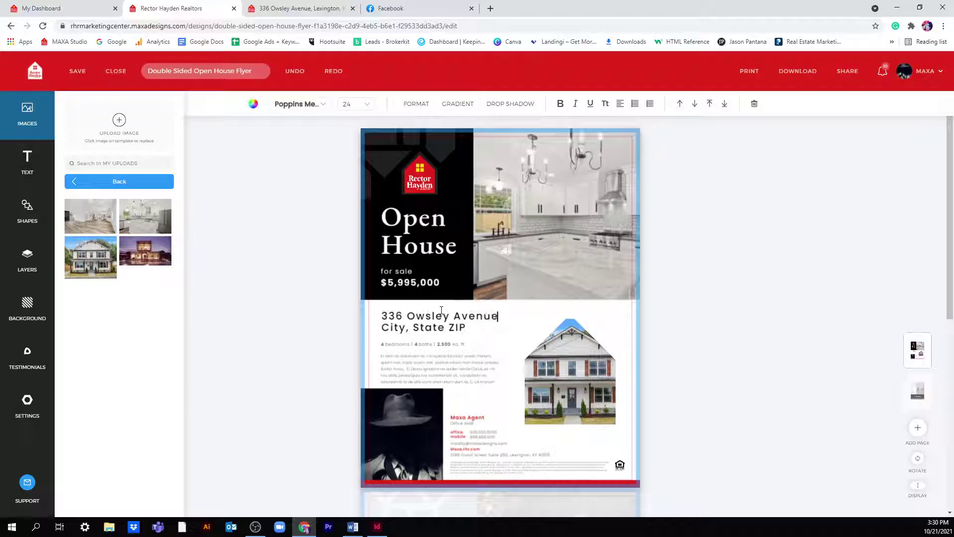
- Change the address city to Lexington and the ZIP code to 40502
double_click(400, 329)
type("Lexington")
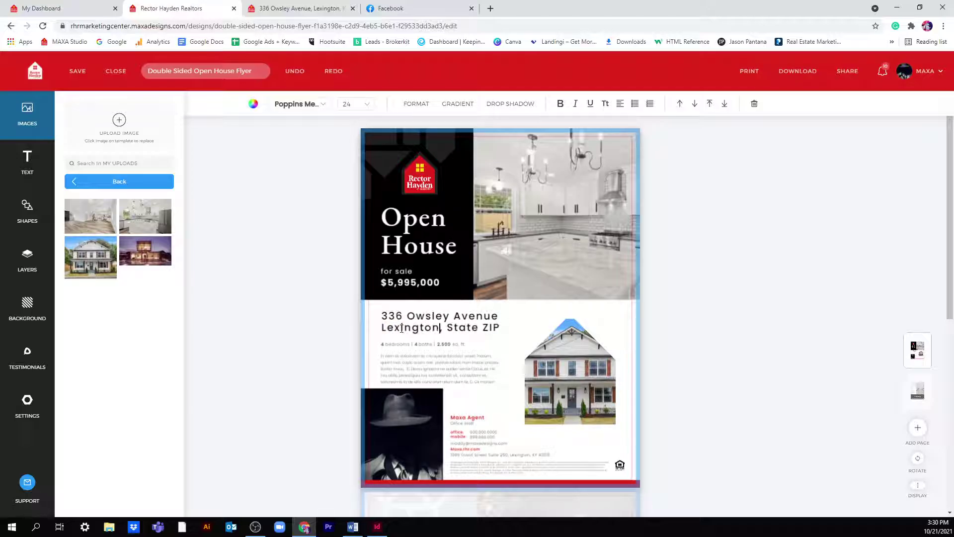
left_click(294, 15)
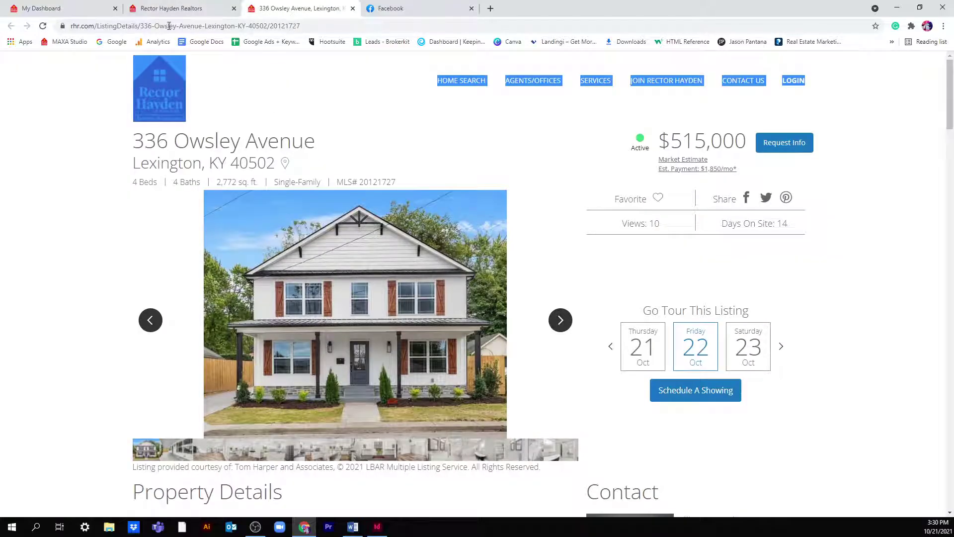
left_click(184, 10)
double_click(490, 328)
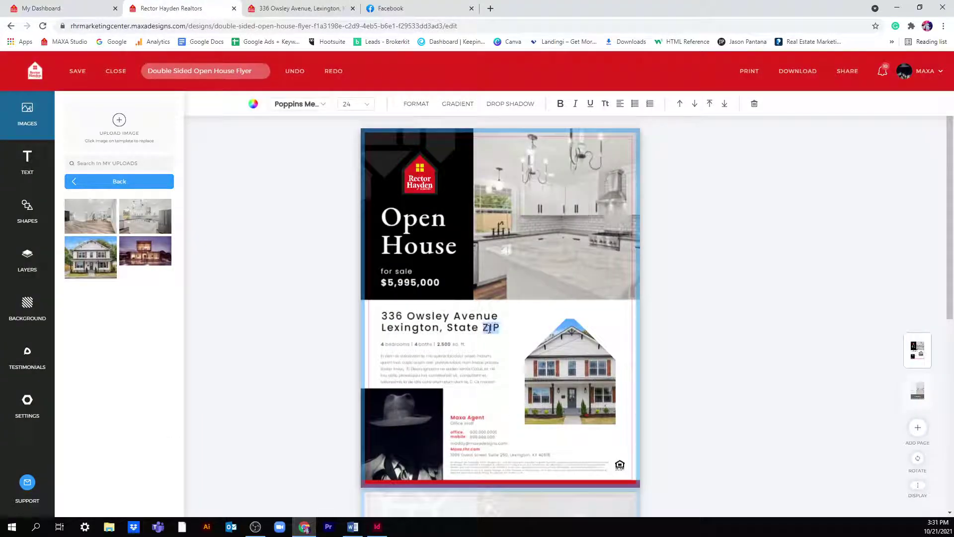
key("BackSpace")
key("BackSpace")
type("40502")
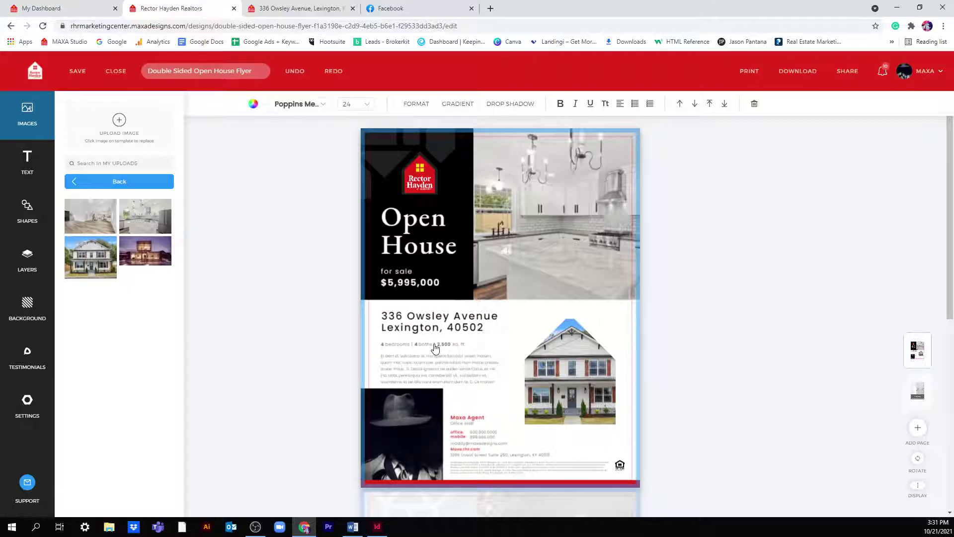
left_click(288, 12)
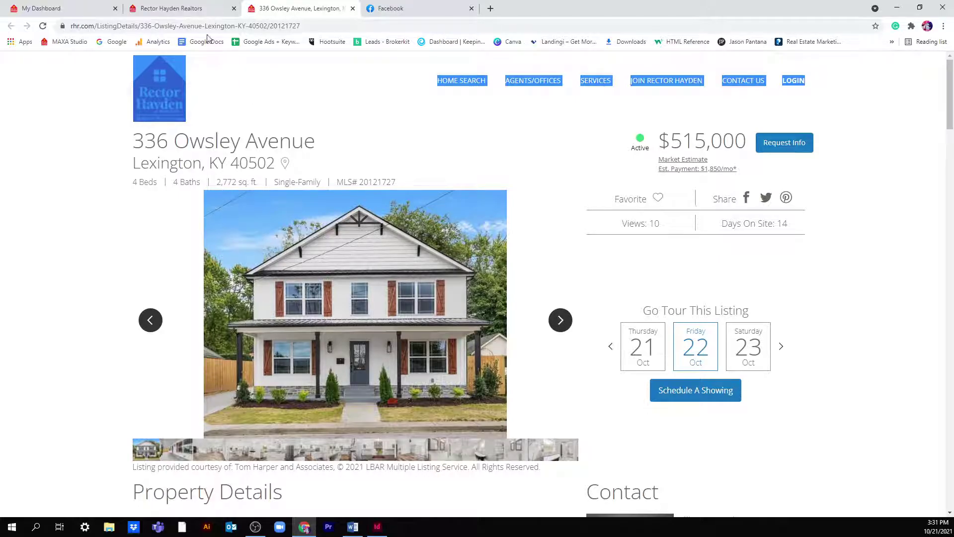
left_click(179, 7)
left_click(442, 345)
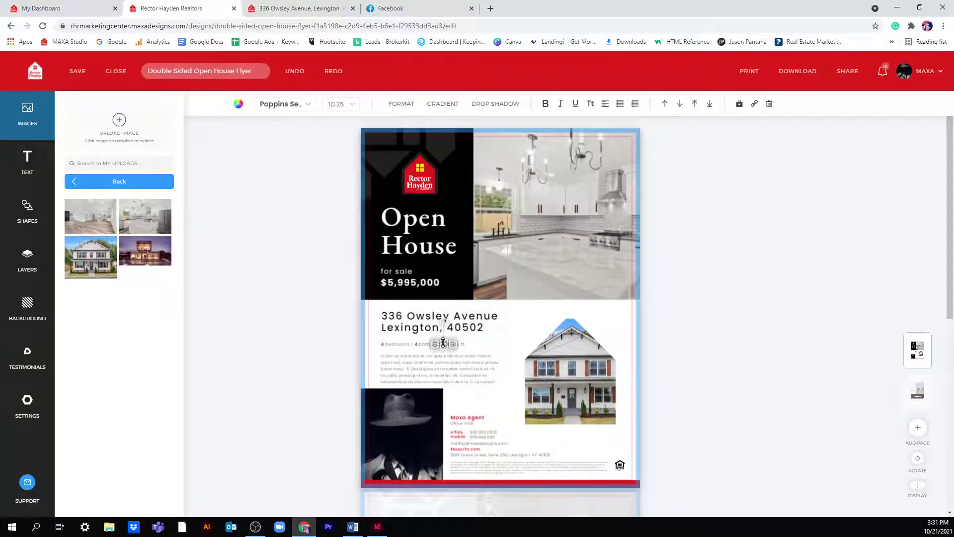
left_click(718, 388)
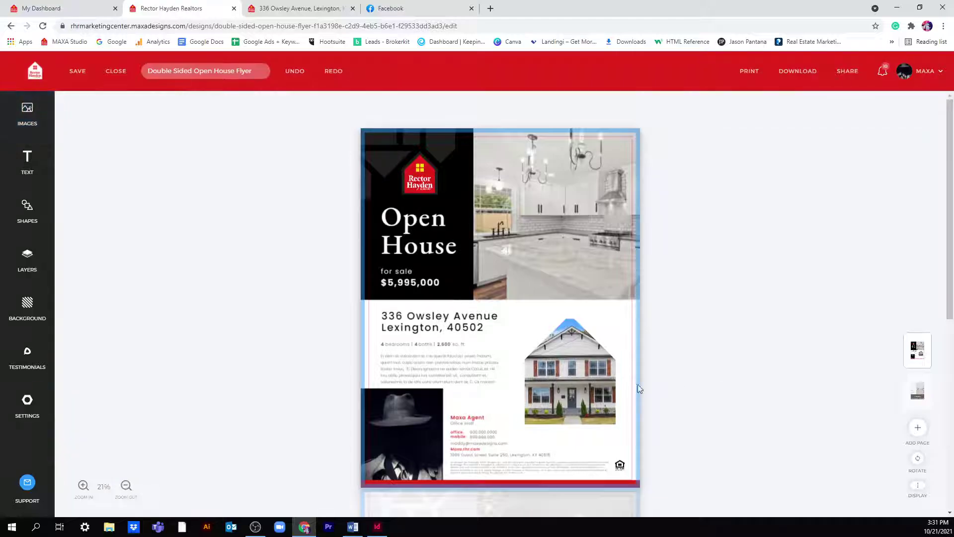
- Zoom in and move the square-footage text beside 4 baths
left_click(445, 345)
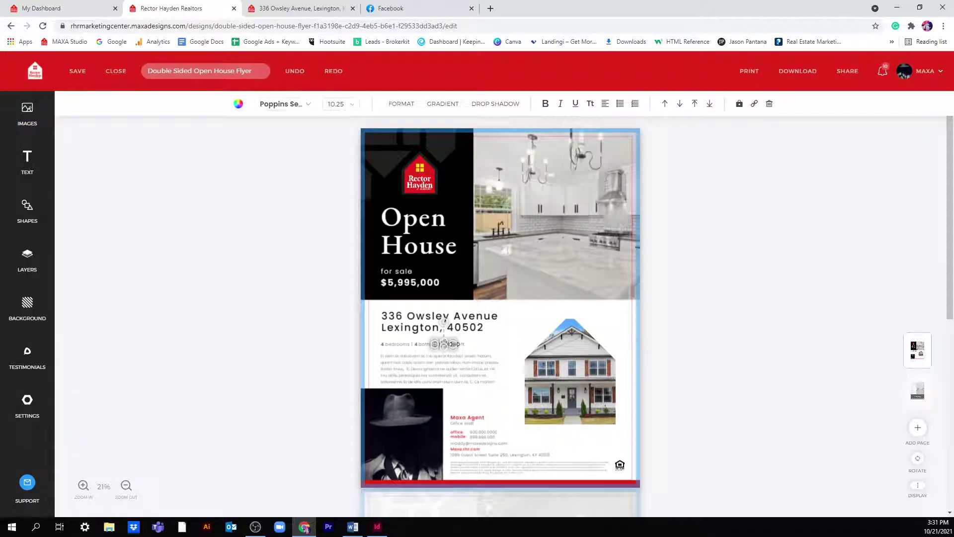
left_click(653, 308)
scroll(759, 324, "down", 5)
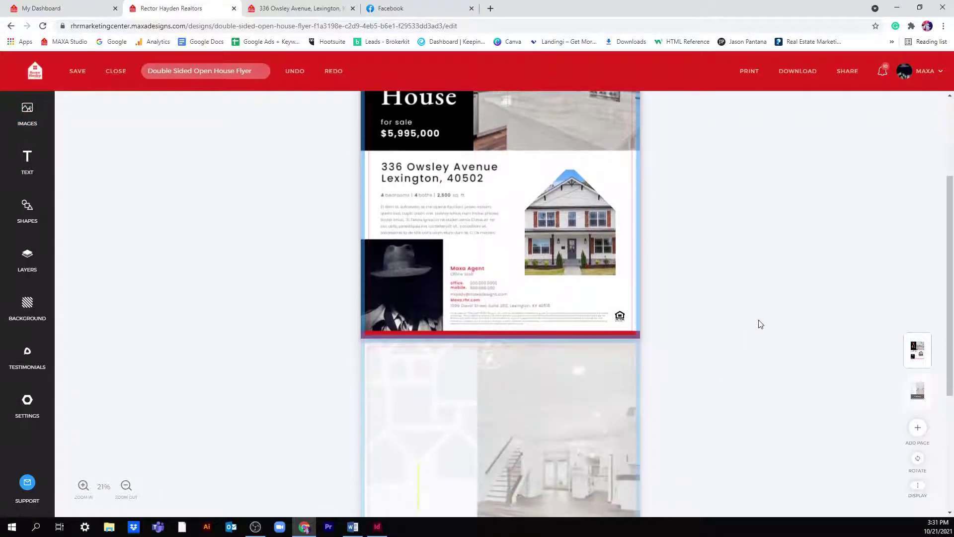
scroll(805, 435, "up", 2)
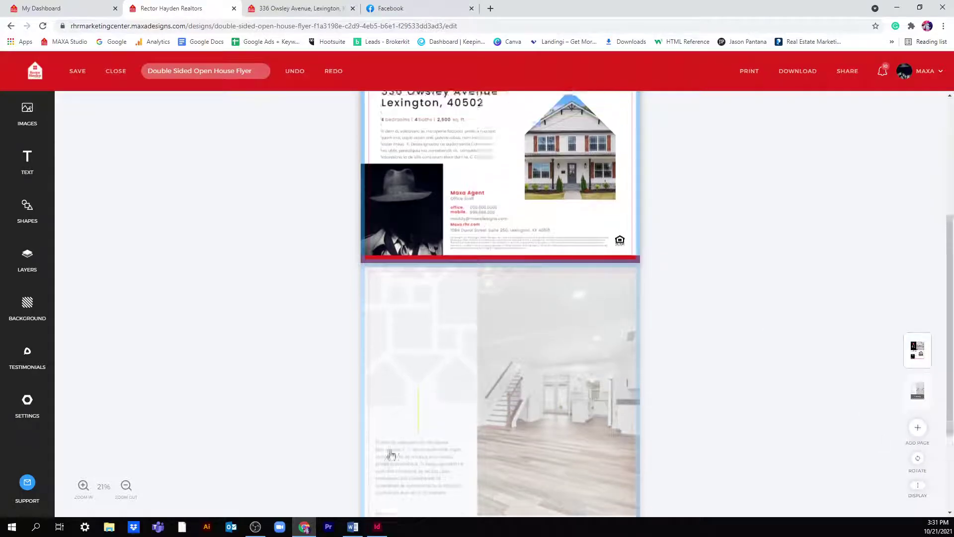
left_click(83, 486)
left_click(83, 486)
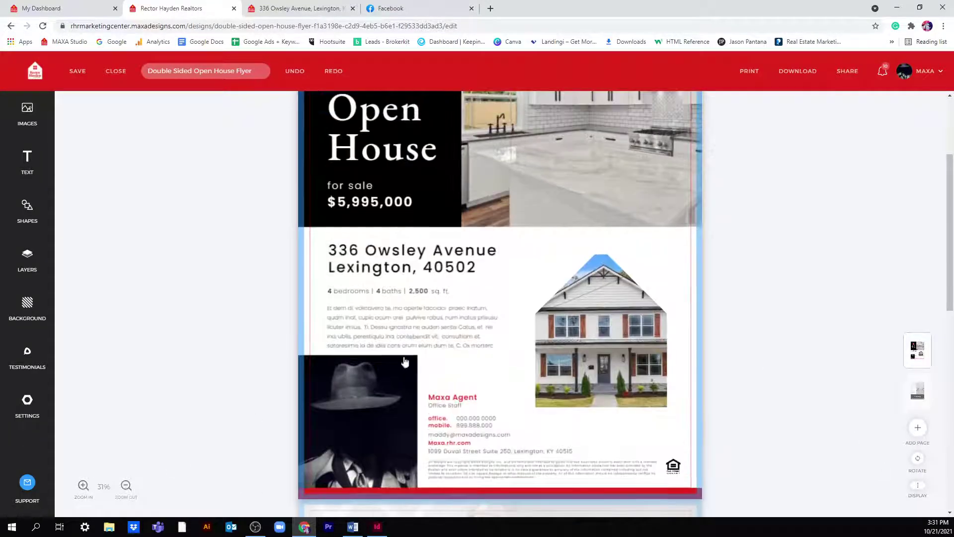
left_click(423, 293)
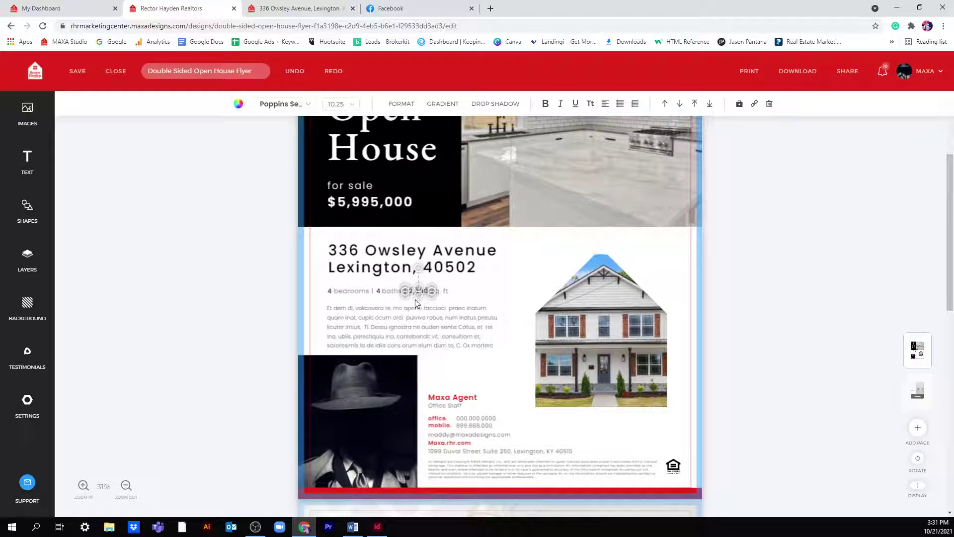
left_click_drag(423, 294, 444, 290)
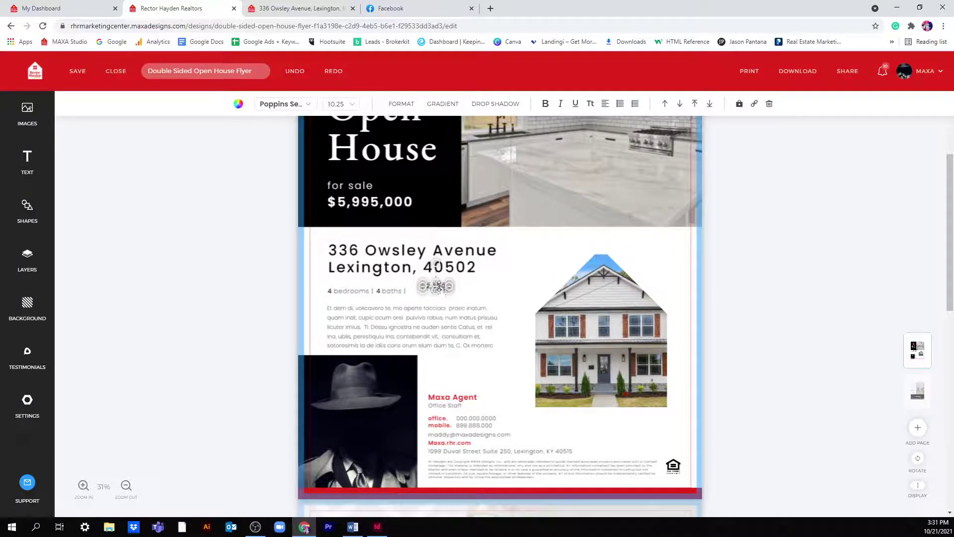
- Change the square footage to 2,772 sq. ft. and select the placeholder description paragraph
left_click(84, 485)
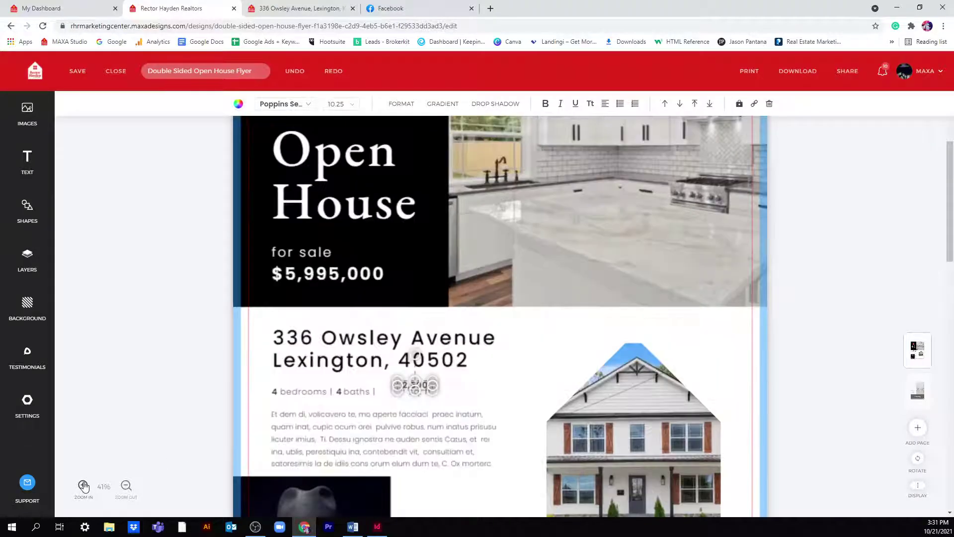
double_click(425, 382)
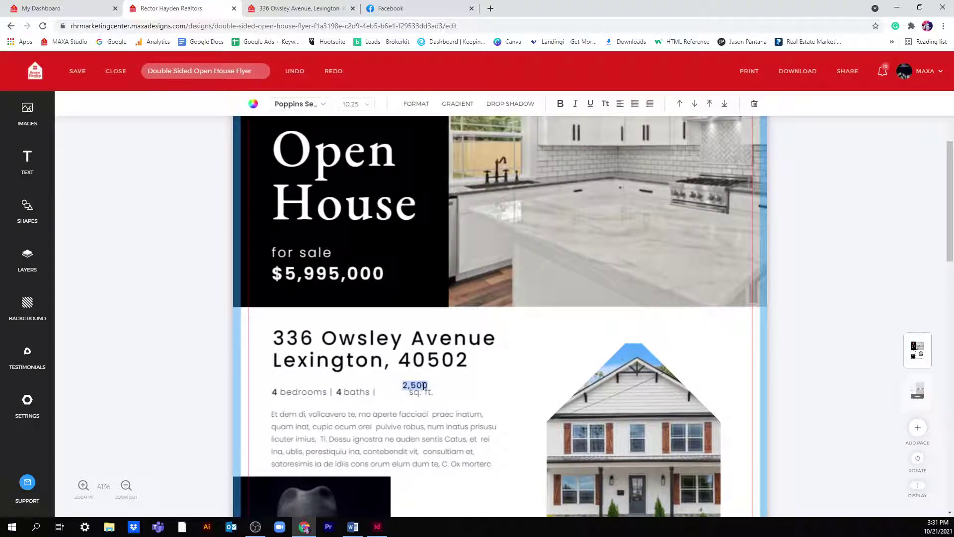
type("2,772")
left_click(507, 373)
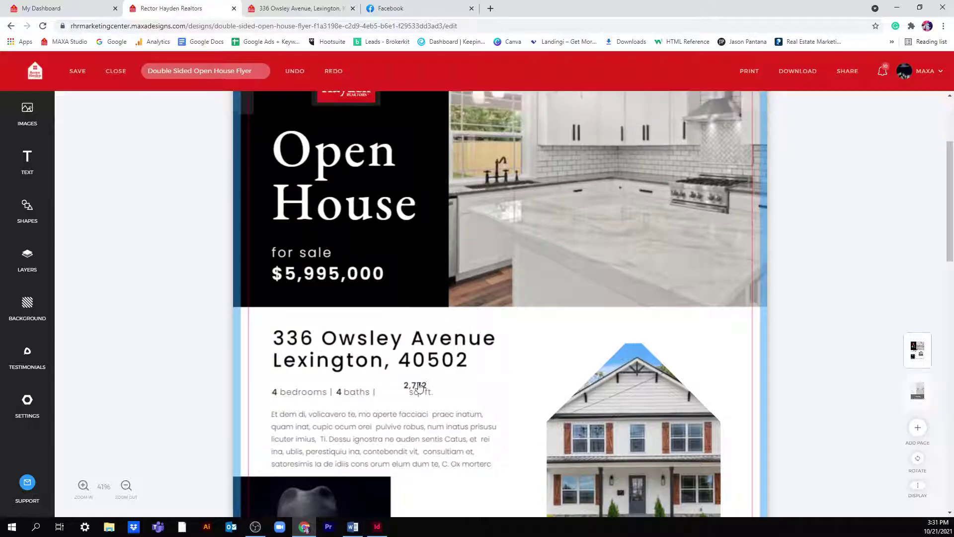
left_click(403, 377)
mouse_move(403, 376)
left_mouse_down()
mouse_move(411, 239)
mouse_move(385, 388)
mouse_move(386, 374)
mouse_move(410, 386)
mouse_move(398, 391)
left_mouse_up()
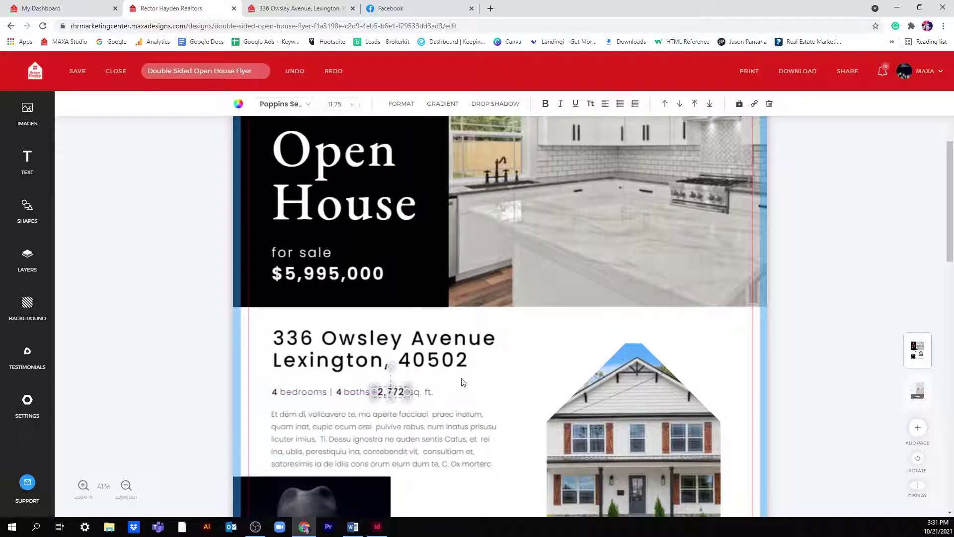
left_click(493, 381)
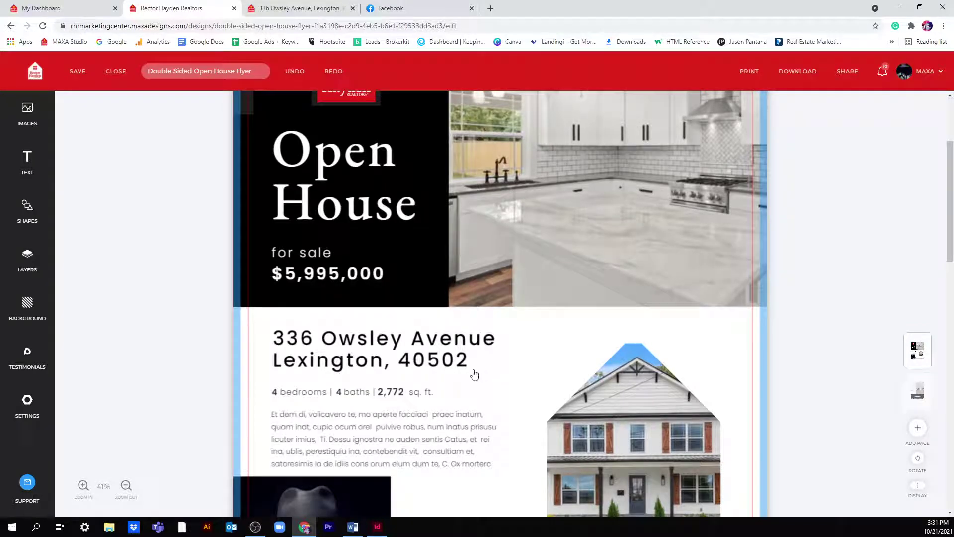
scroll(474, 375, "down", 2)
left_click(393, 337)
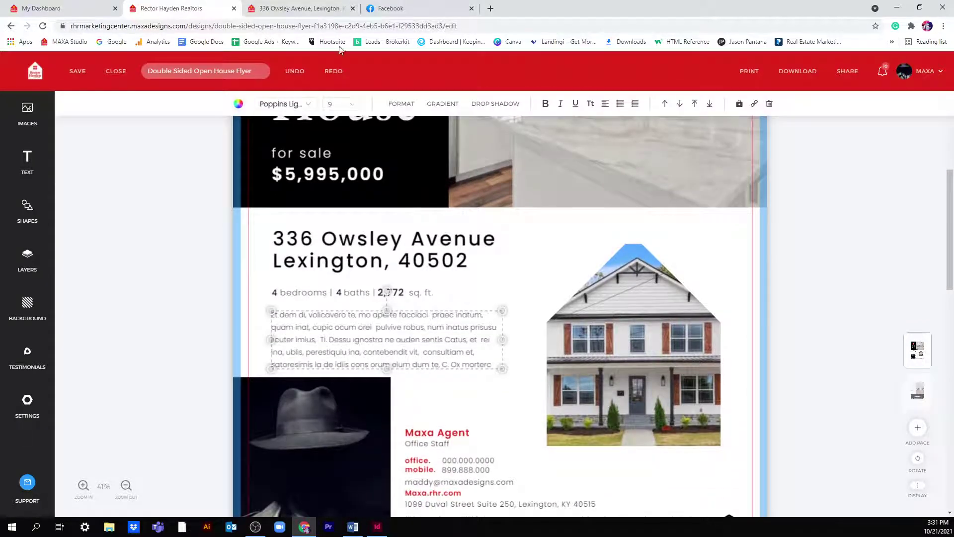
left_click(298, 8)
scroll(128, 304, "down", 5)
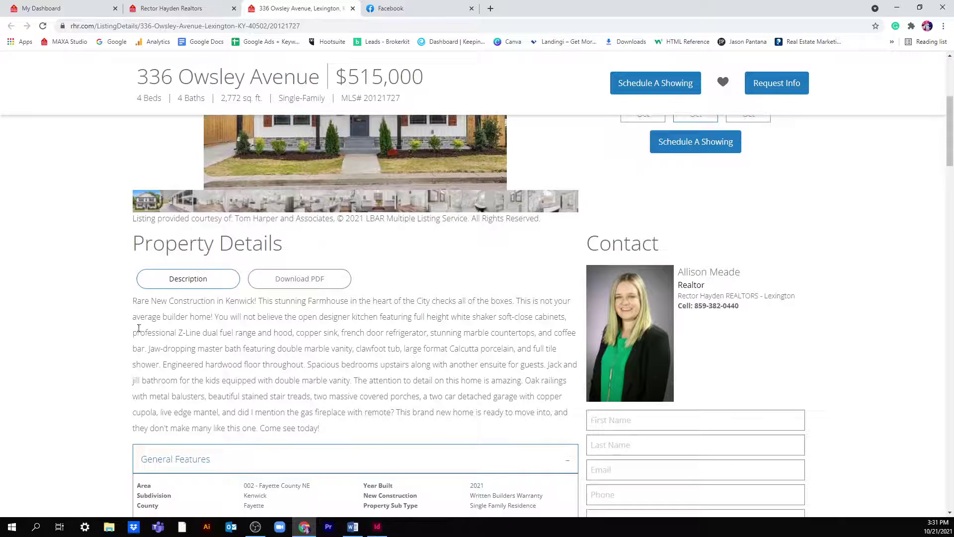
left_click_drag(128, 303, 160, 362)
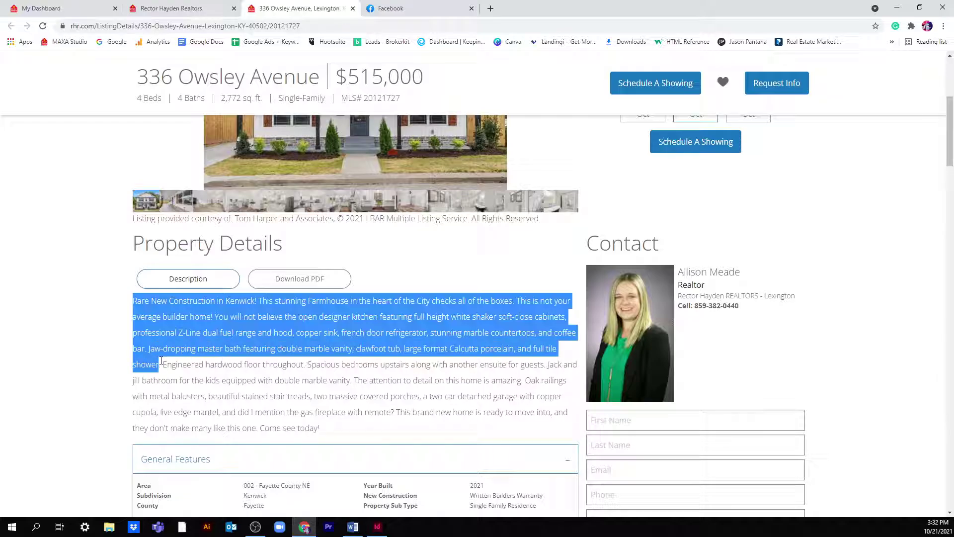
right_click(136, 314)
left_click(149, 321)
left_click(184, 14)
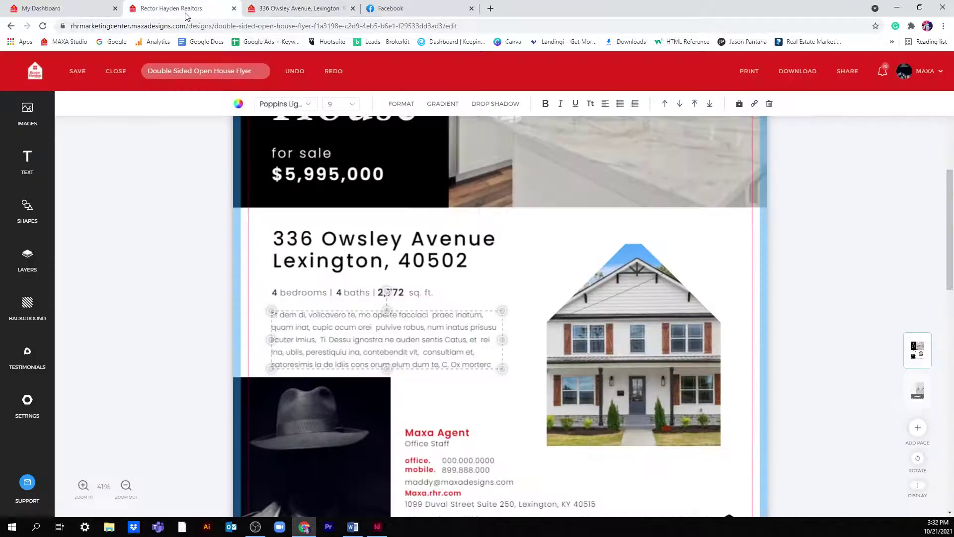
- Delete the lorem-ipsum paragraph and try pasting the copied description, allowing clipboard access
double_click(341, 339)
key("ctrl+a")
right_click(344, 342)
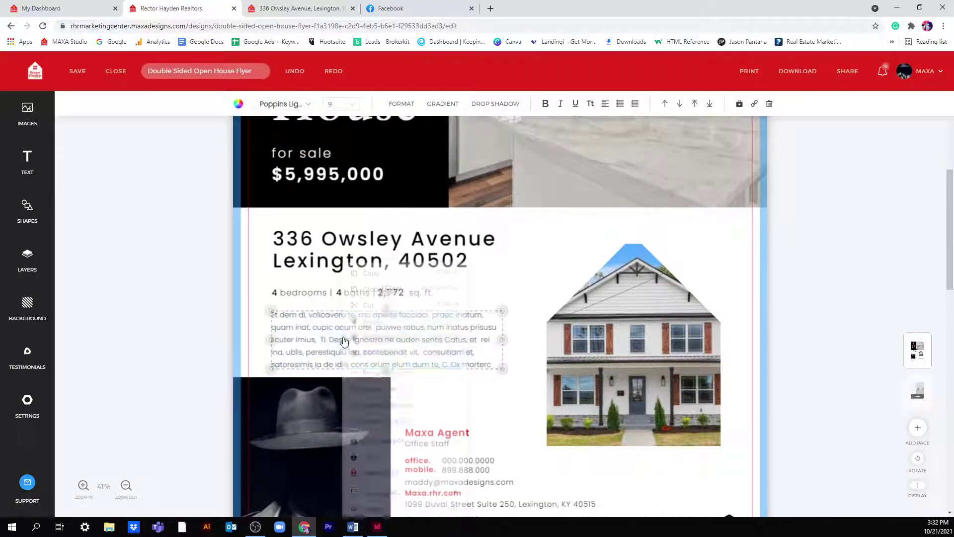
left_click(377, 333)
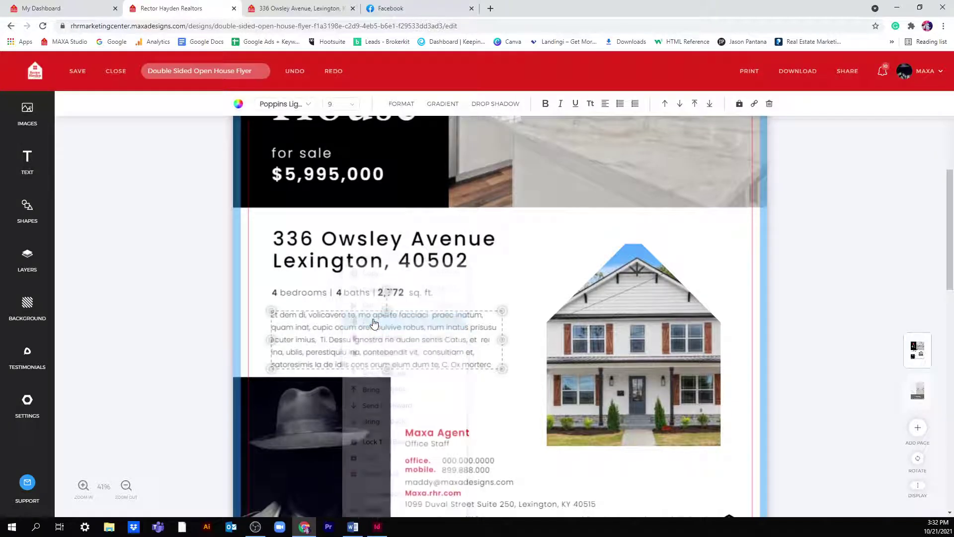
left_click(473, 366)
left_click_drag(489, 365, 443, 351)
left_click_drag(498, 362, 266, 312)
key("BackSpace")
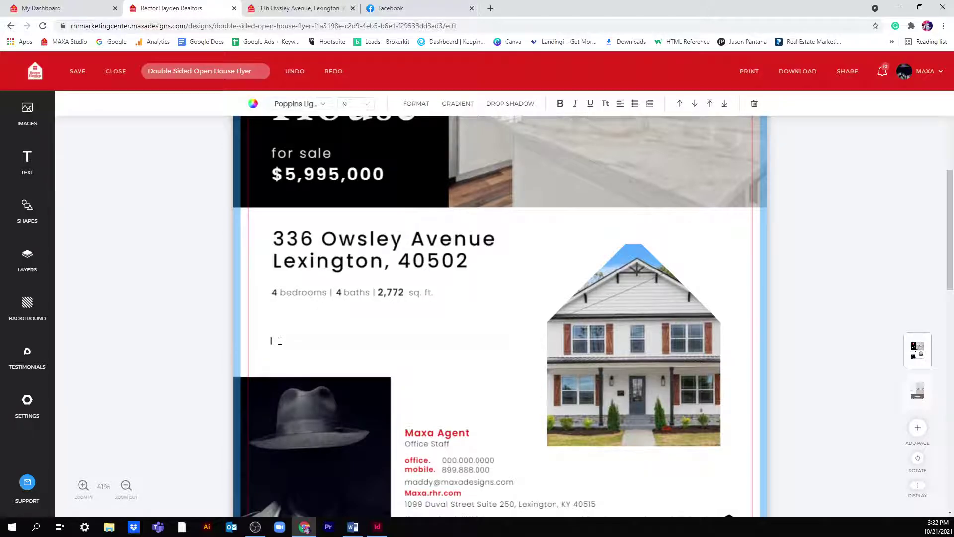
right_click(280, 340)
left_click(299, 323)
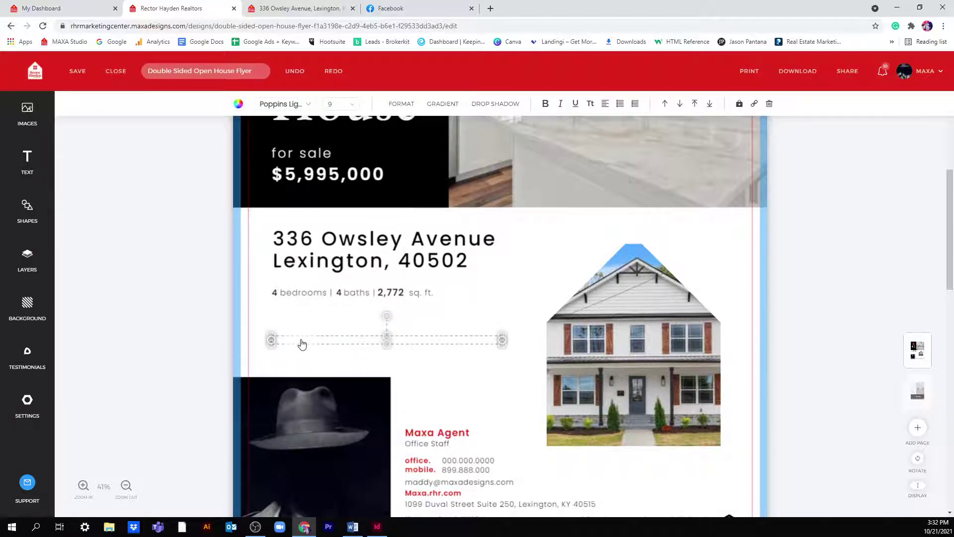
right_click(287, 340)
left_click(304, 325)
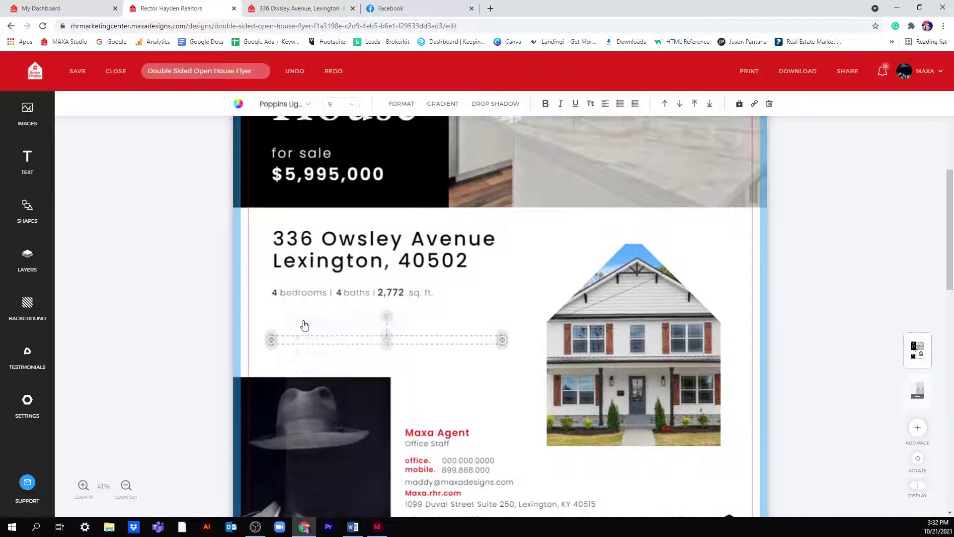
right_click(297, 341)
left_click(319, 338)
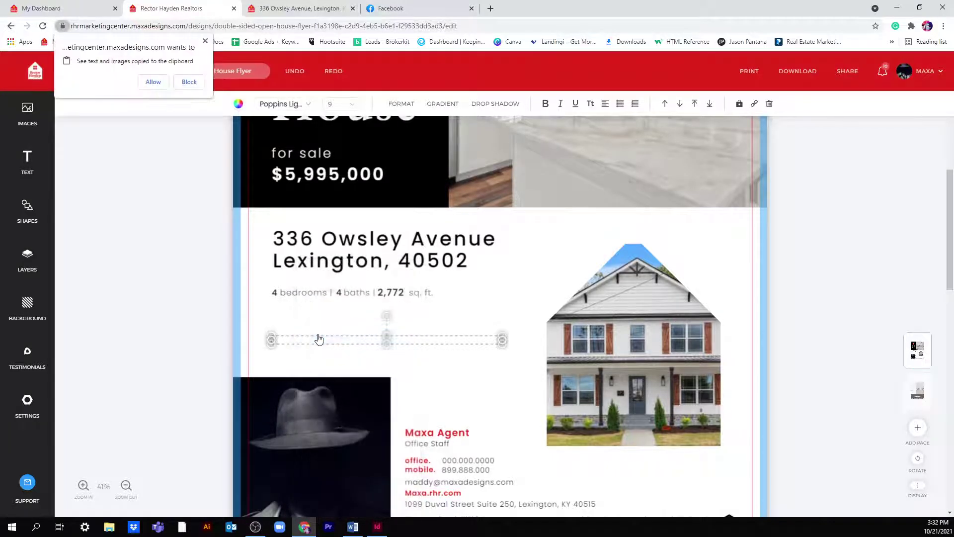
left_click(165, 83)
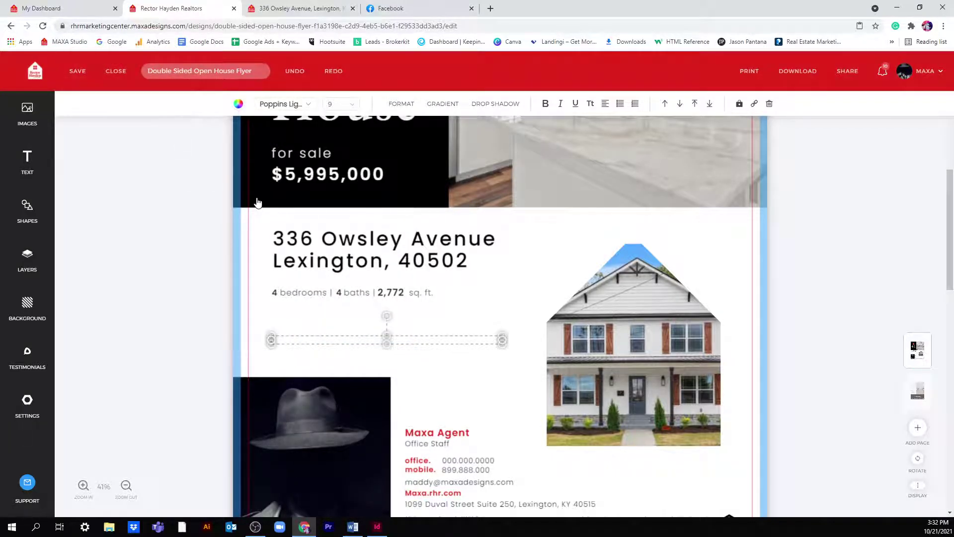
left_click(294, 342)
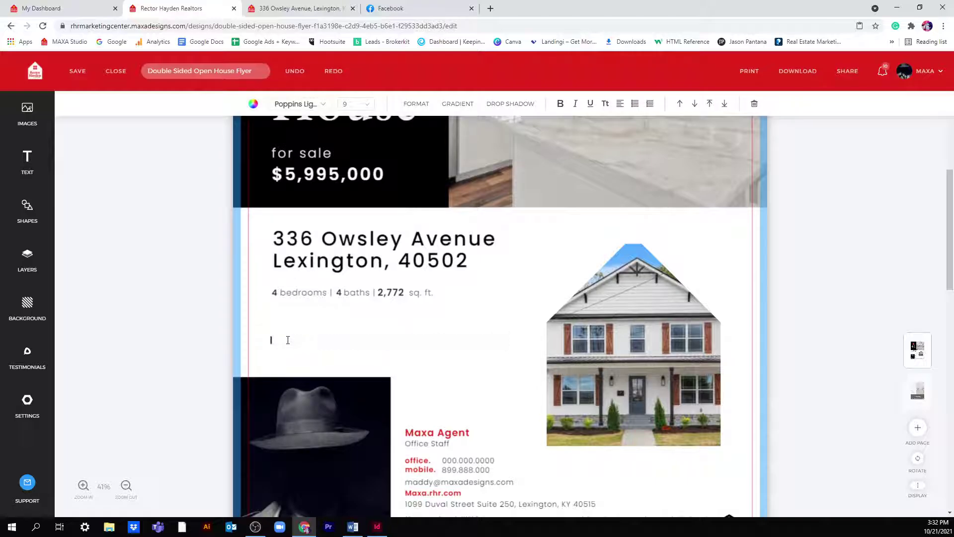
right_click(288, 340)
left_click(305, 318)
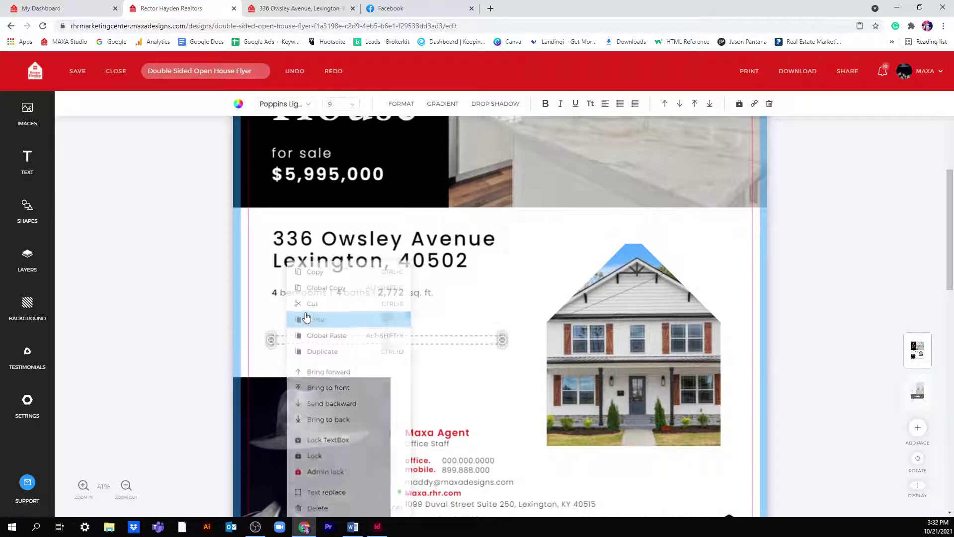
left_click(306, 346)
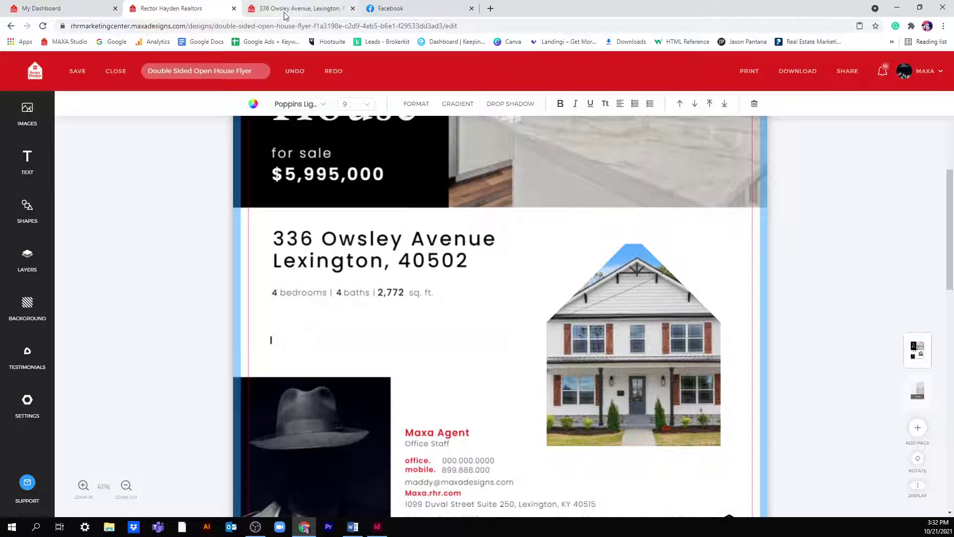
- Type the description so it reads 'Rare new construction in Kenwick! This stunning farm house will blow your mind!'
left_click_drag(298, 8, 15, 44)
left_click(196, 93)
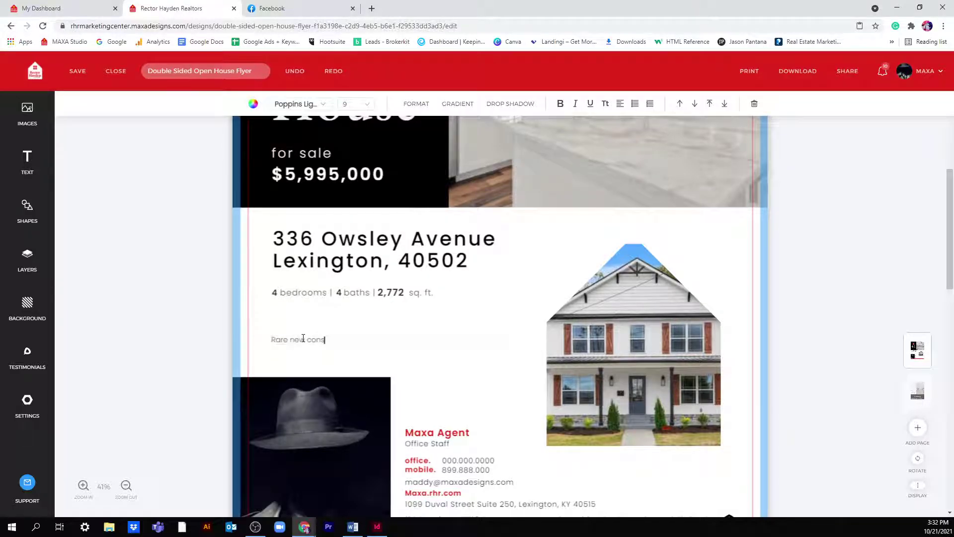
type("construction in Kenwick! Th")
type("is stunning farm house")
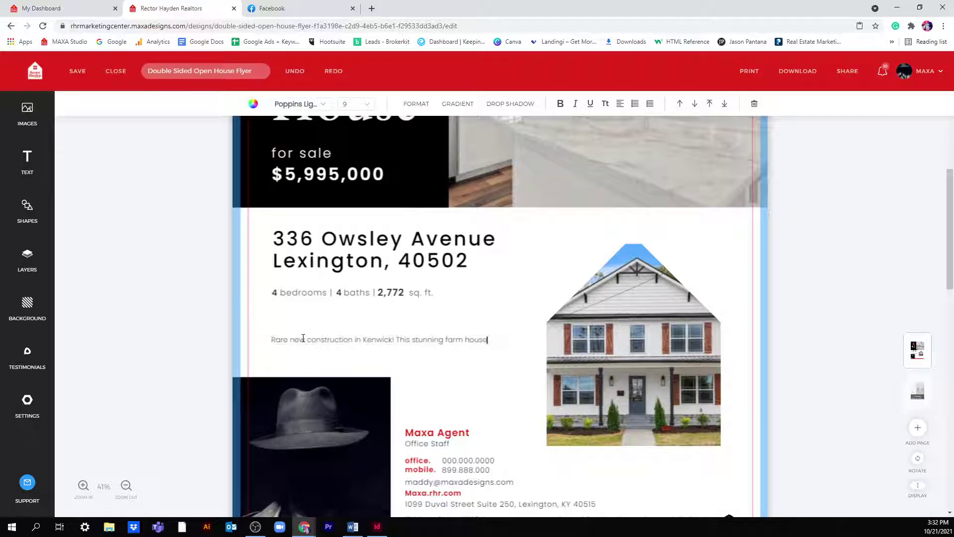
type("l")
key("Return")
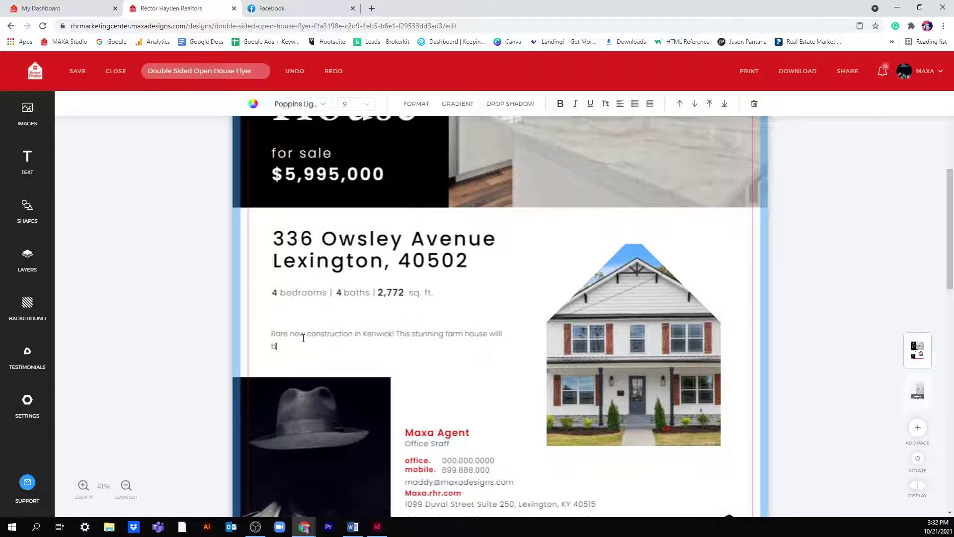
type("blow your mind!")
- Set the description paragraph's font to Poppins Medium
scroll(487, 372, "down", 3)
scroll(447, 298, "down", 9)
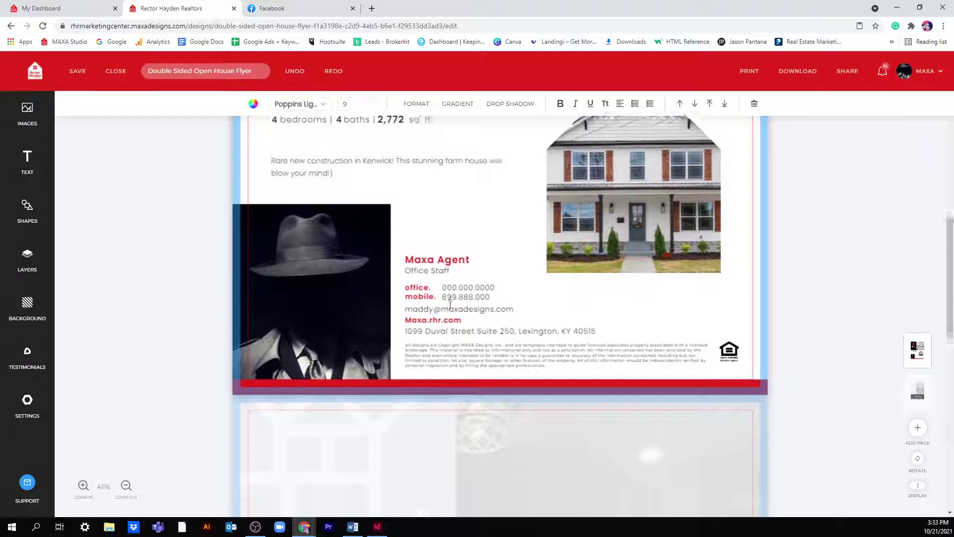
scroll(490, 313, "down", 3)
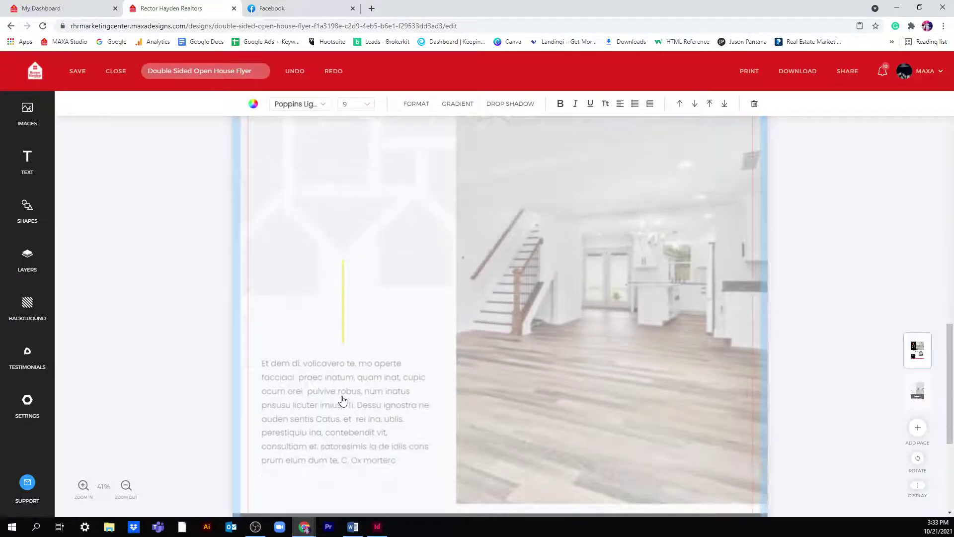
scroll(323, 357, "down", 3)
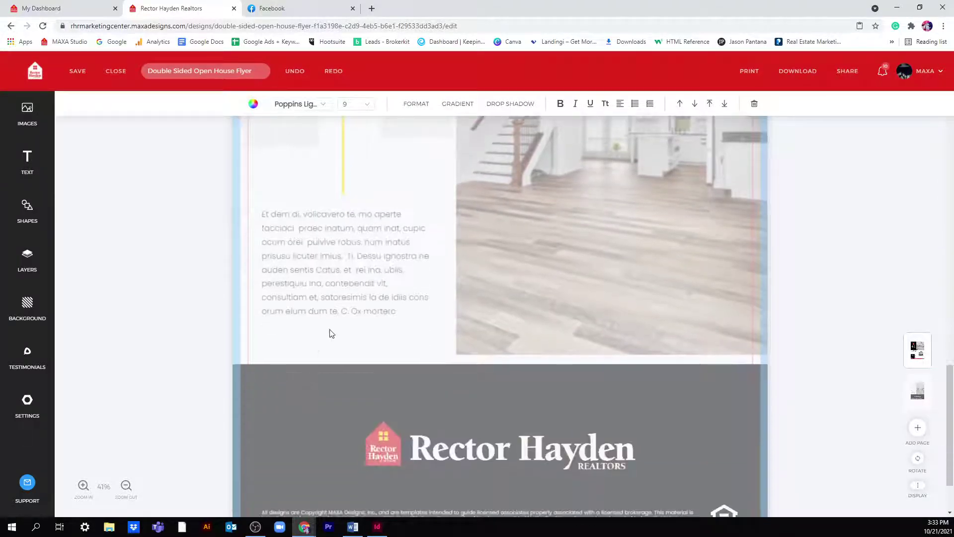
left_click(383, 298)
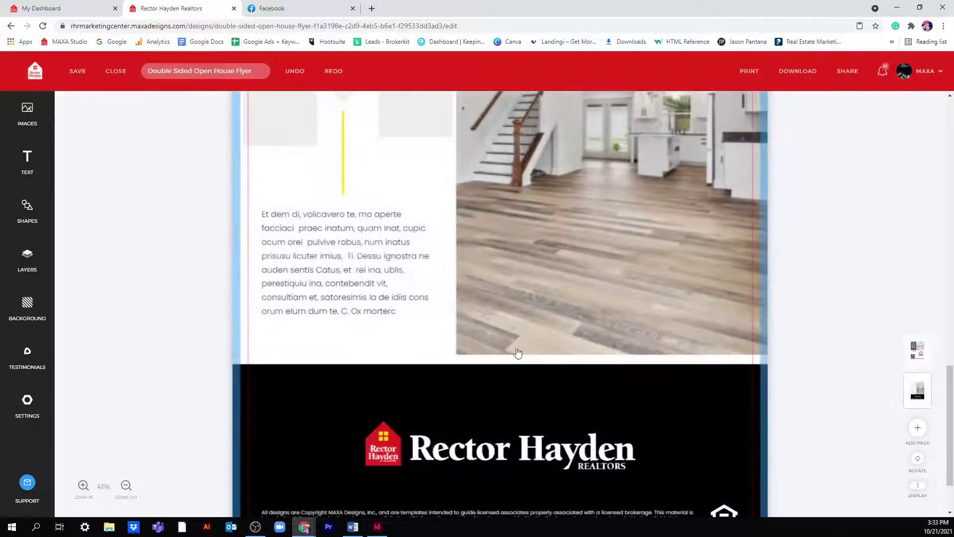
scroll(353, 289, "up", 15)
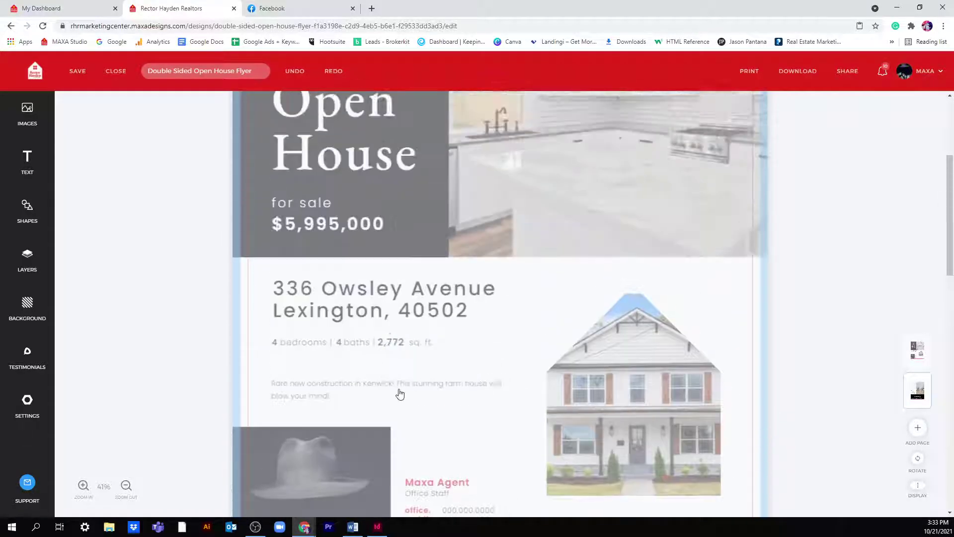
left_click(397, 392)
left_click(283, 104)
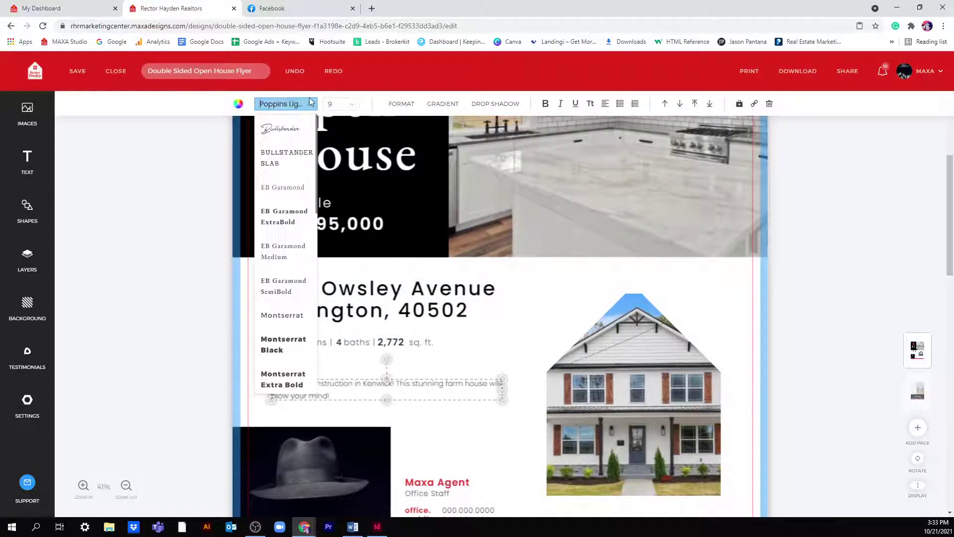
scroll(314, 285, "down", 5)
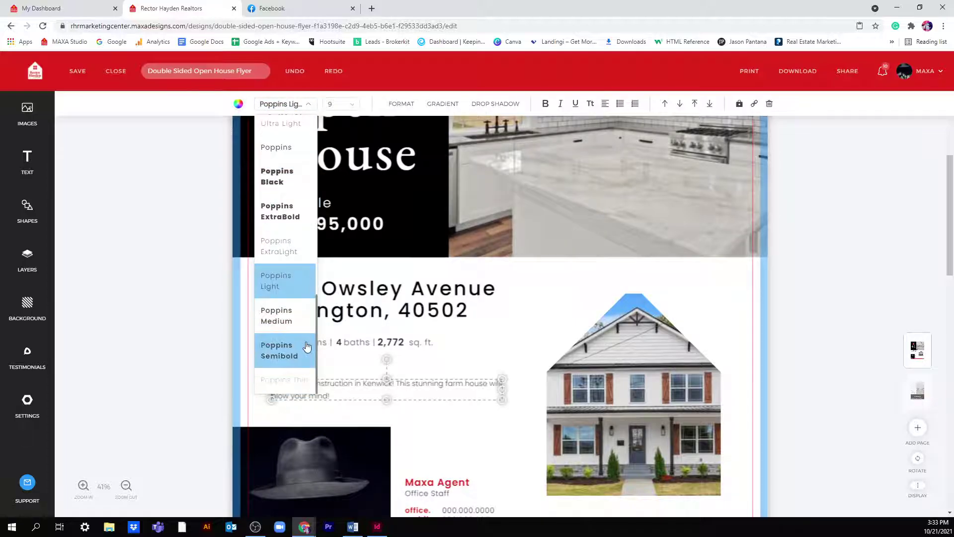
left_click(299, 322)
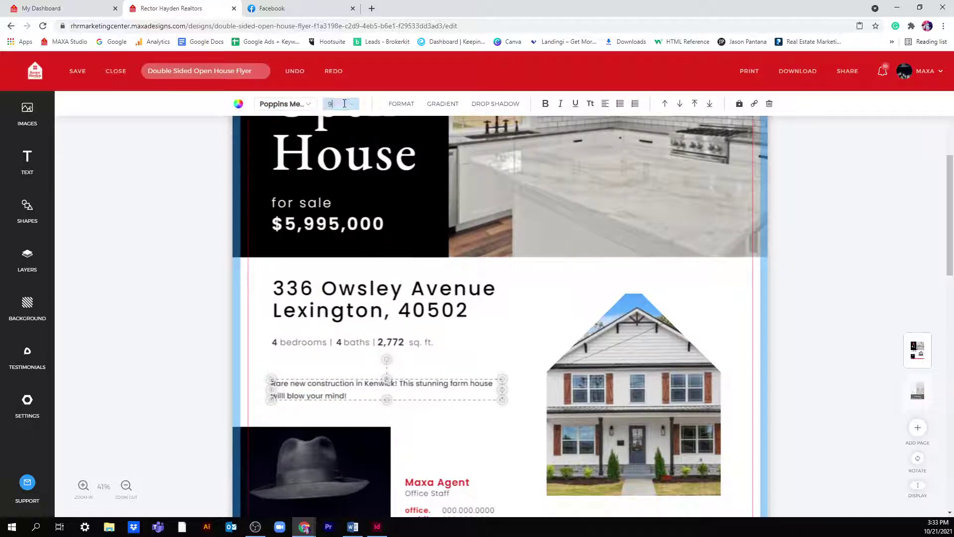
- Set the description text size to 12 and widen its letter spacing to 53
left_click(342, 104)
left_click(348, 246)
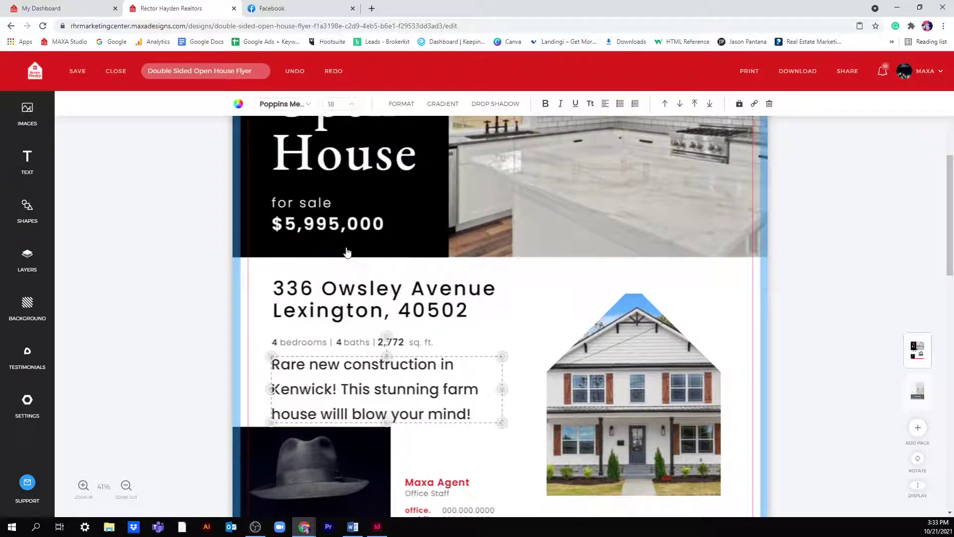
left_click(341, 103)
left_click(352, 192)
left_click(400, 105)
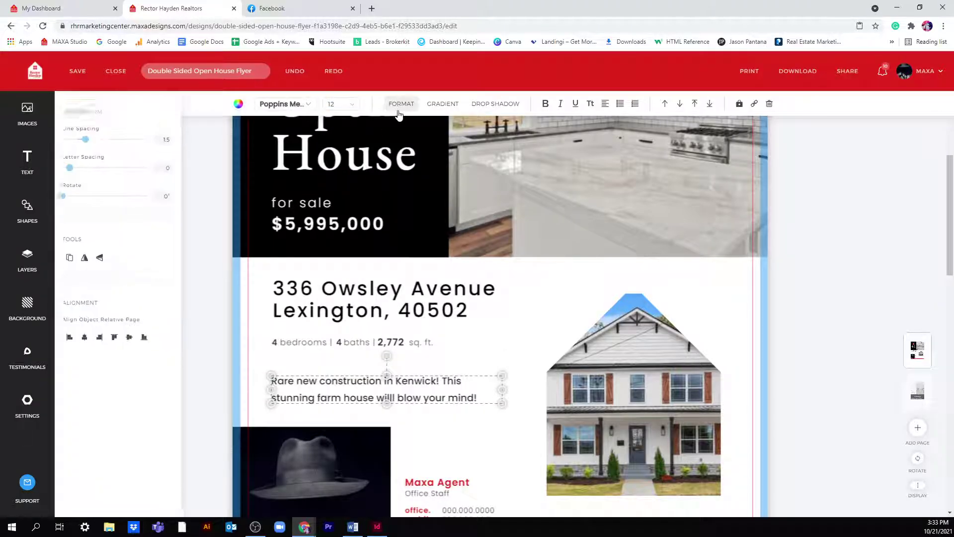
mouse_move(74, 165)
left_mouse_down()
mouse_move(87, 167)
mouse_move(78, 169)
left_mouse_up()
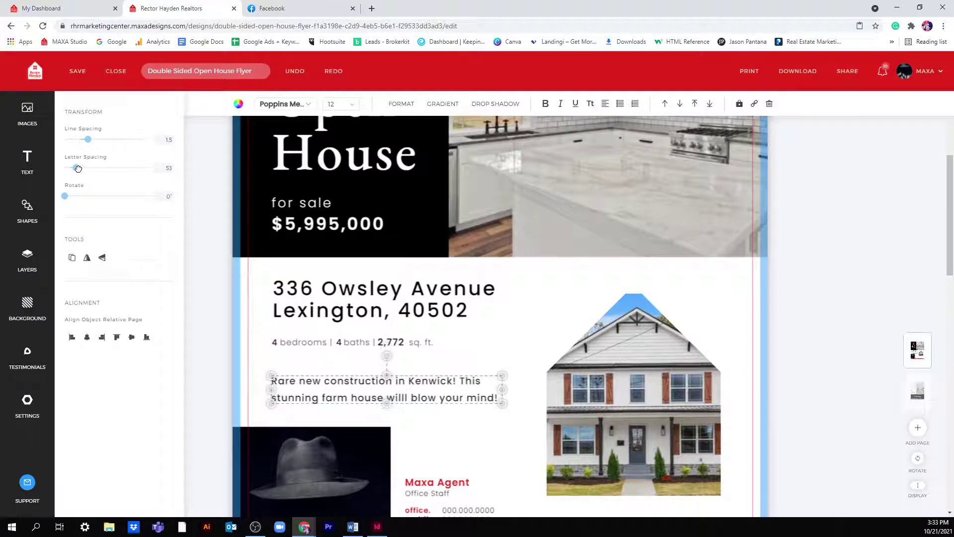
left_click(400, 104)
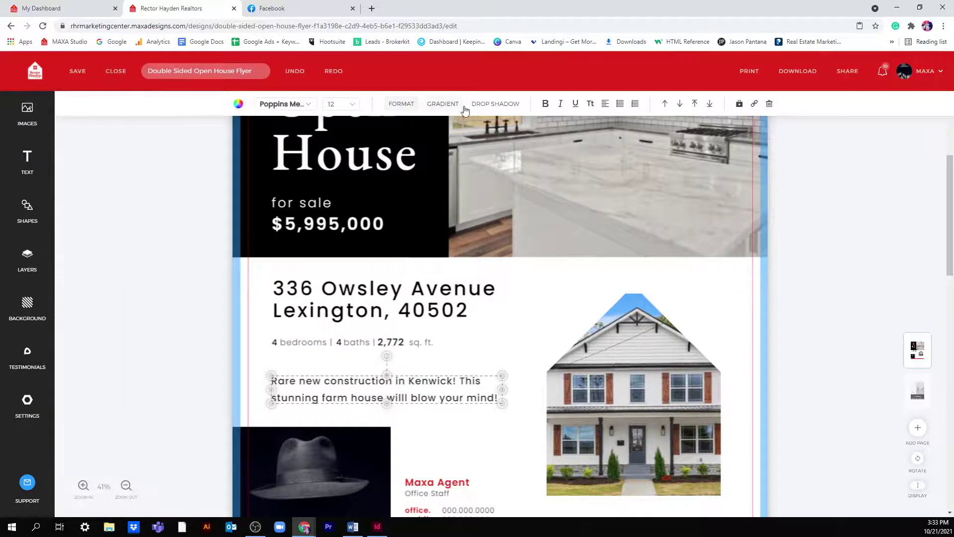
left_click(436, 110)
left_click(510, 111)
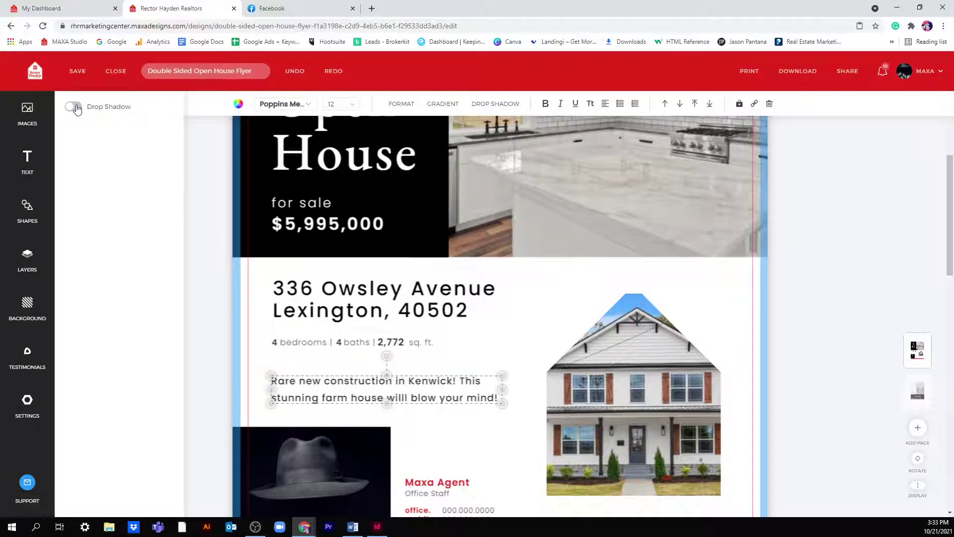
- Add a drop shadow to the description with offset 0% by X and 2% by Y
left_click(74, 108)
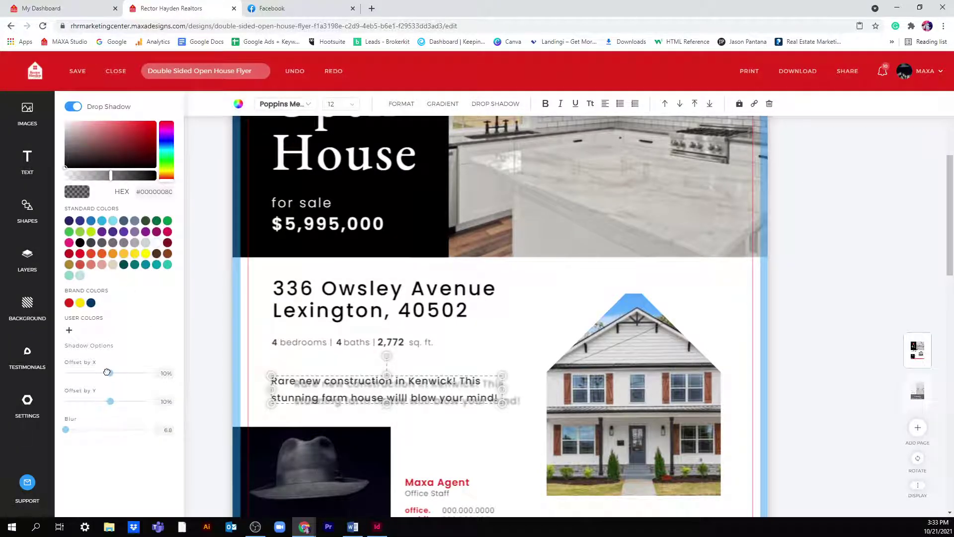
mouse_move(109, 372)
left_mouse_down()
mouse_move(104, 404)
mouse_move(107, 374)
left_mouse_up()
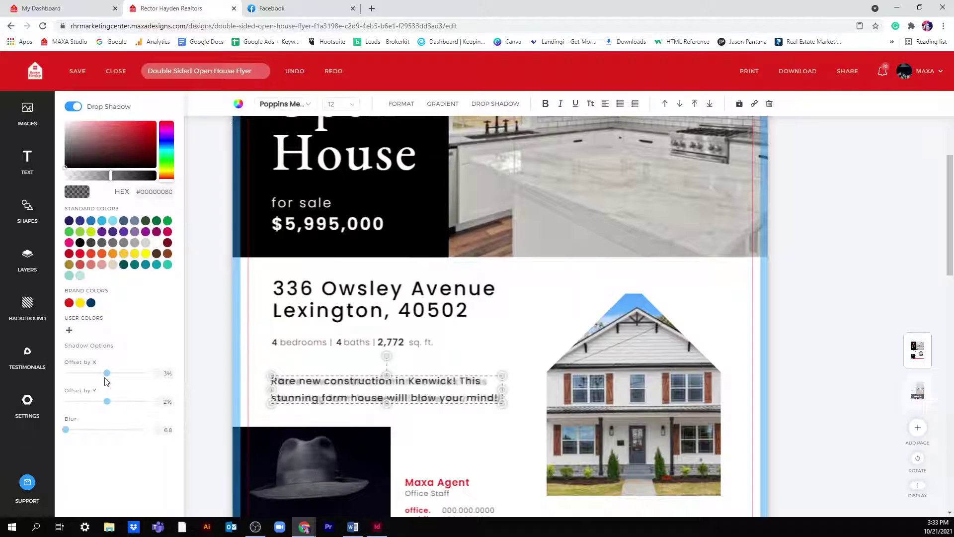
left_click_drag(105, 378, 105, 380)
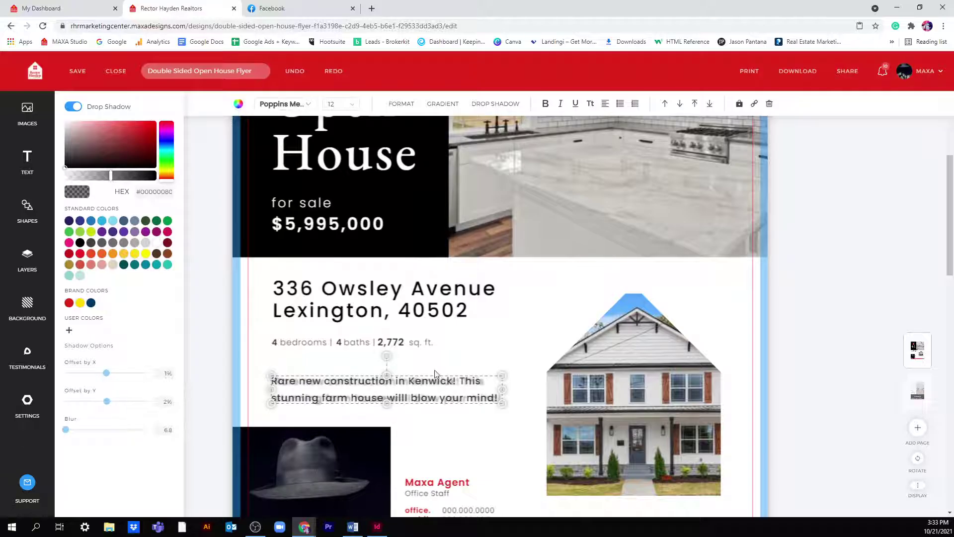
left_click(106, 376)
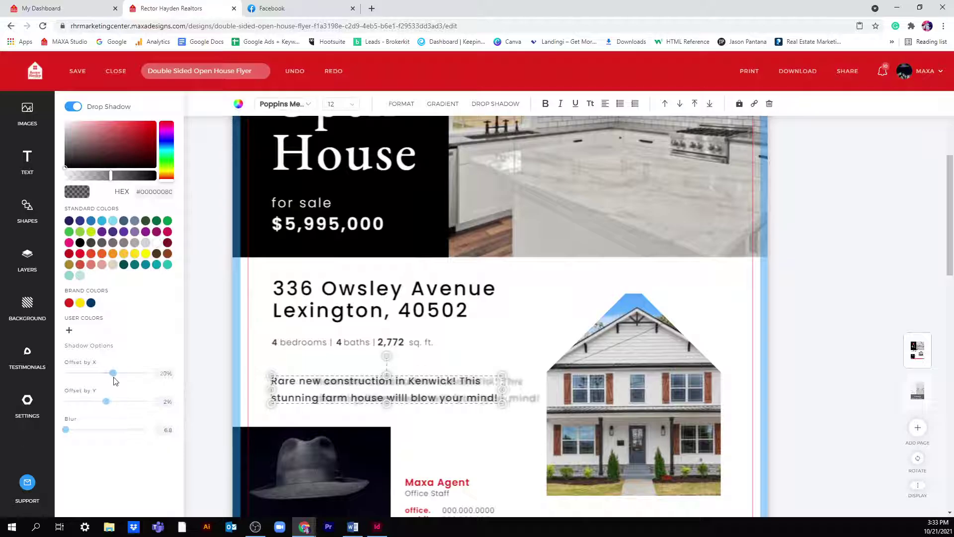
left_click(217, 361)
scroll(558, 221, "up", 1)
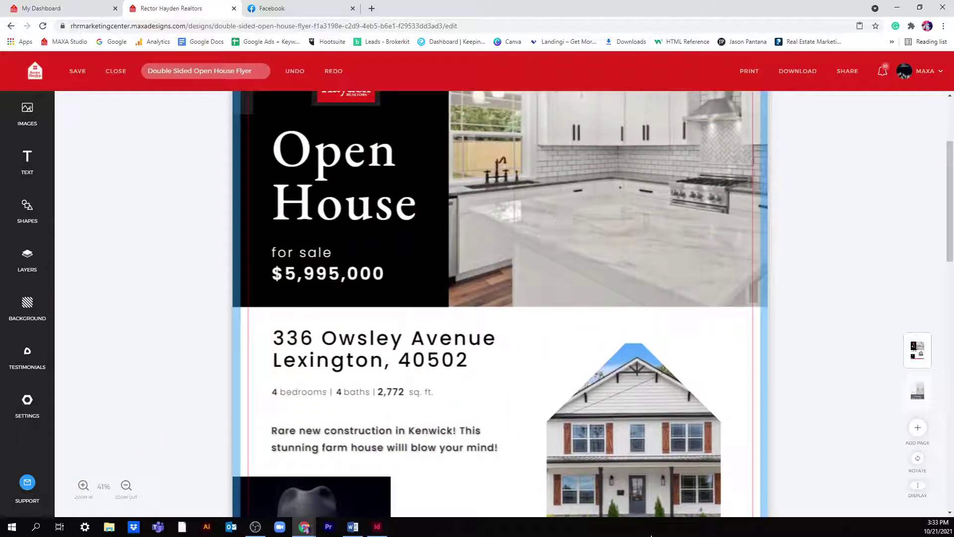
scroll(585, 479, "up", 3)
scroll(581, 438, "down", 4)
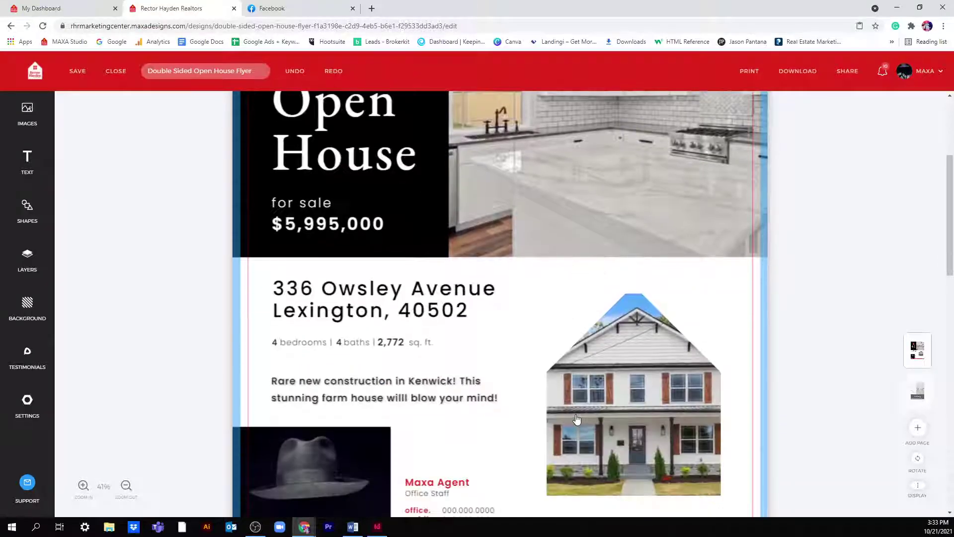
- Type 515,000 over the 5,995,000 price figure so the flyer shows $515,000
left_click(300, 210)
double_click(310, 226)
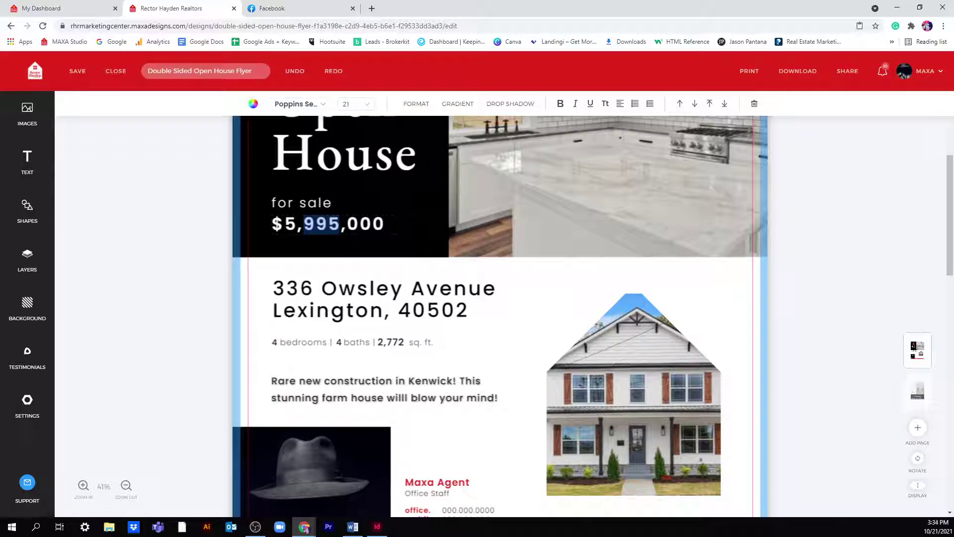
double_click(381, 223)
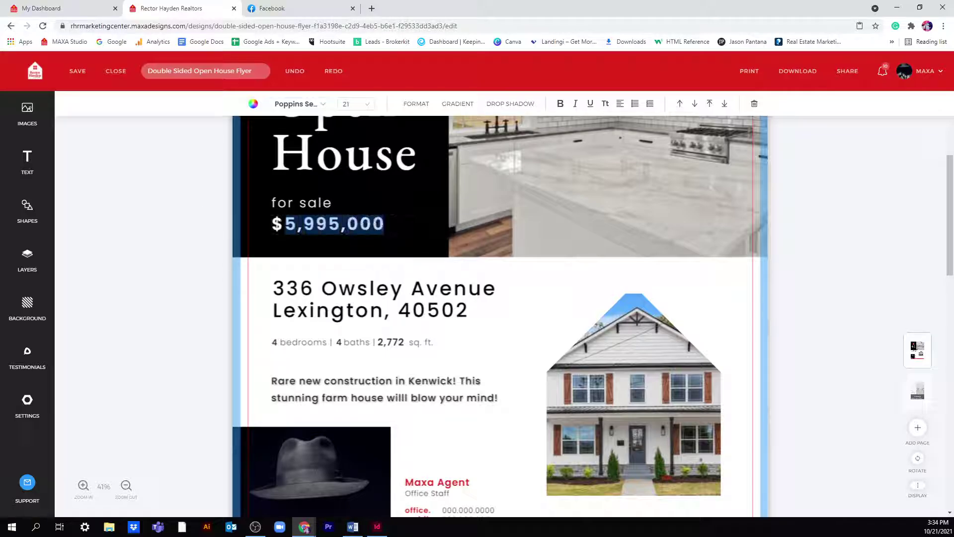
type("5")
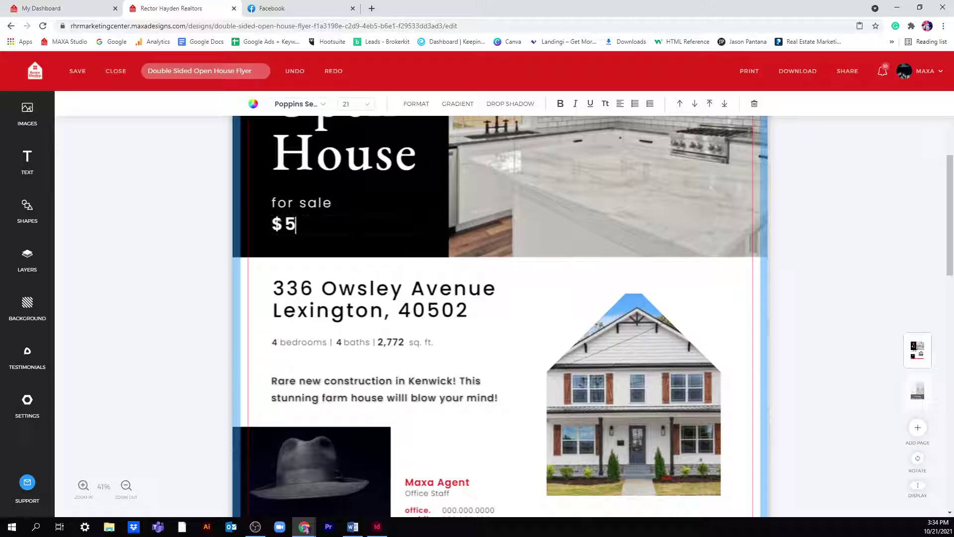
type("15,000")
left_click(894, 242)
scroll(894, 242, "up", 4)
scroll(889, 243, "down", 6)
scroll(888, 243, "down", 12)
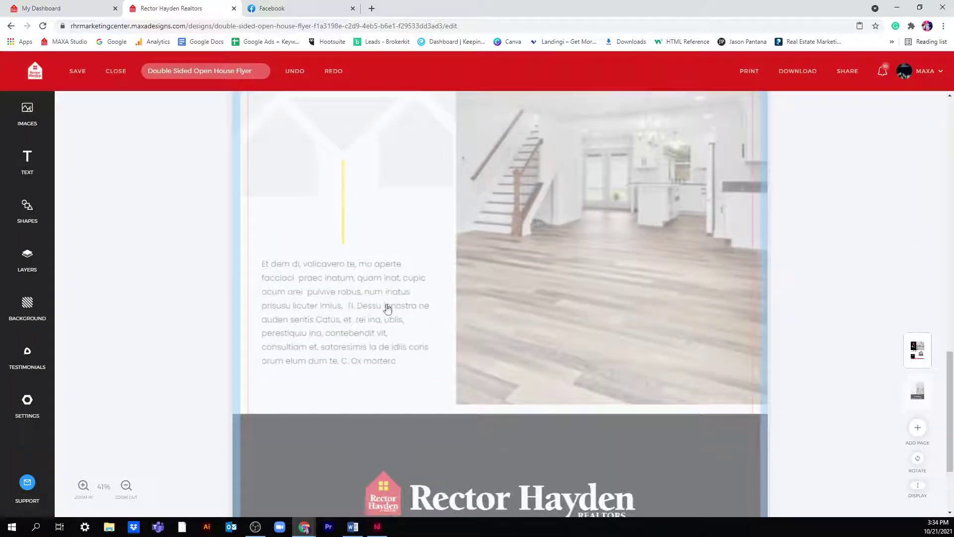
scroll(818, 340, "down", 3)
scroll(819, 340, "up", 20)
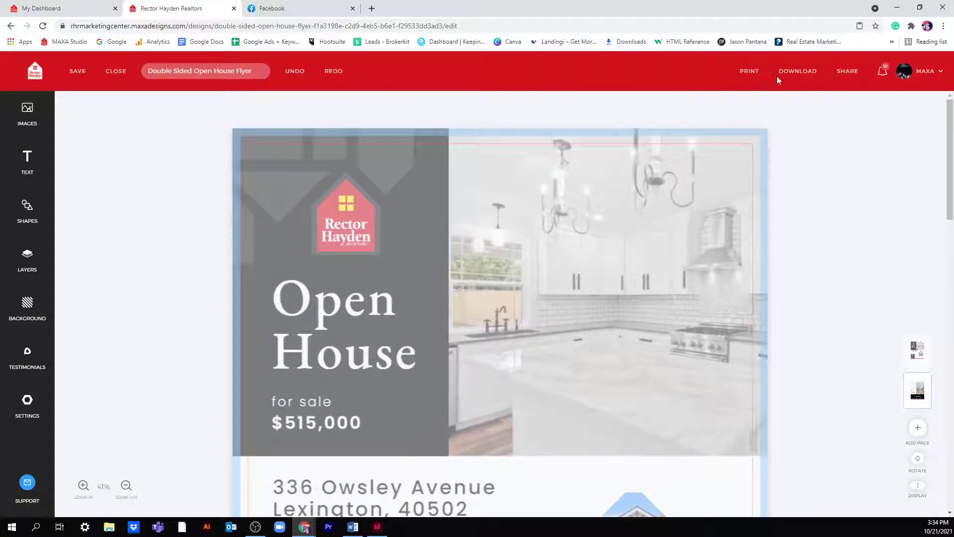
- Send the double-sided Open House flyer to print, bypassing the low-resolution warning and spell check
left_click(806, 75)
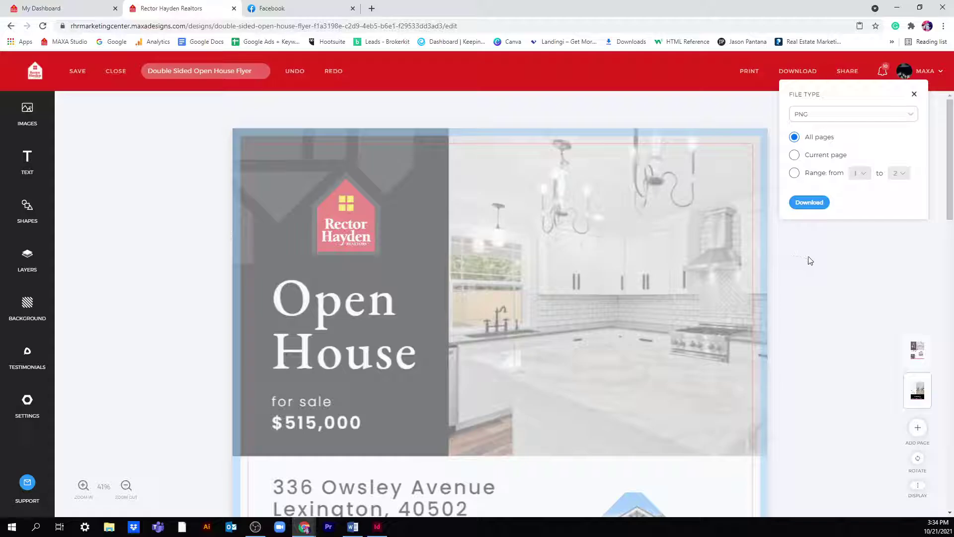
left_click(877, 300)
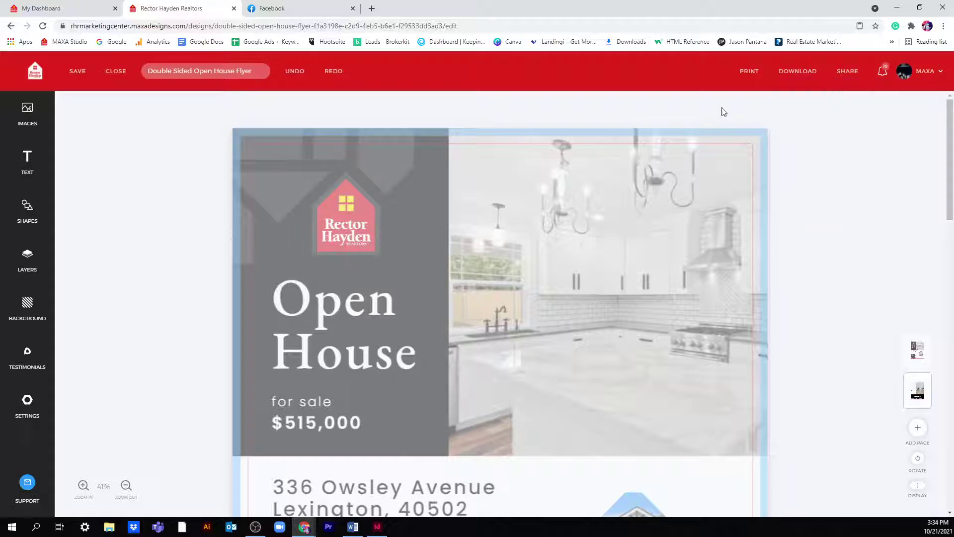
left_click(741, 76)
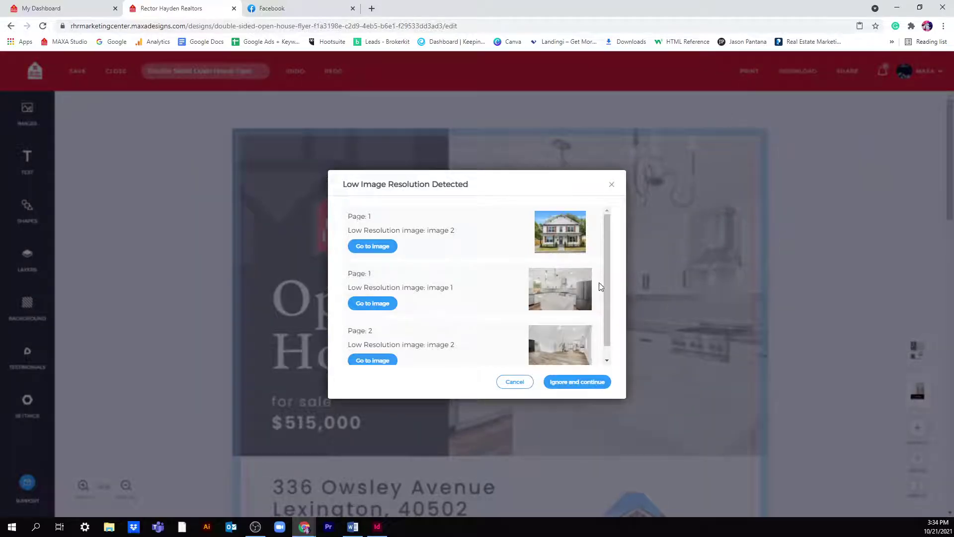
scroll(601, 287, "down", 1)
left_click(578, 382)
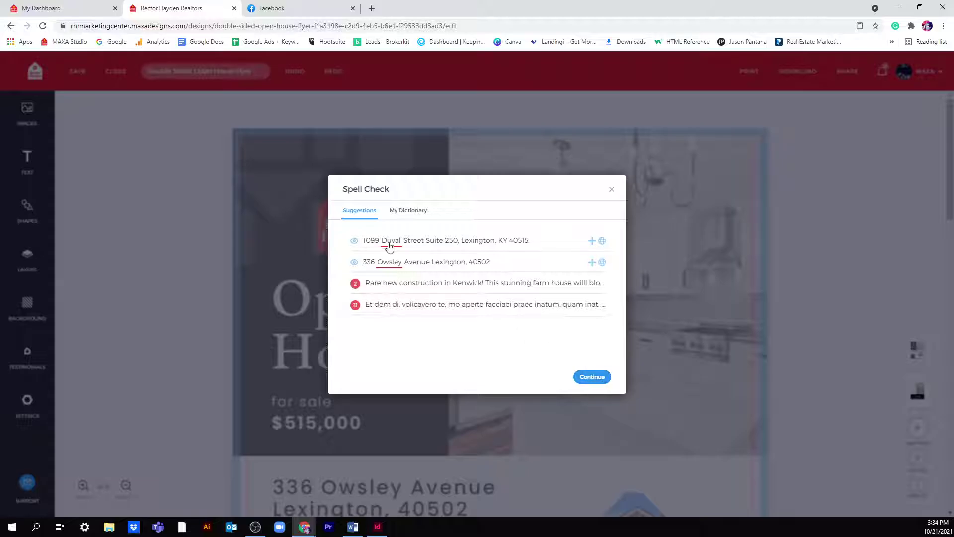
left_click(592, 377)
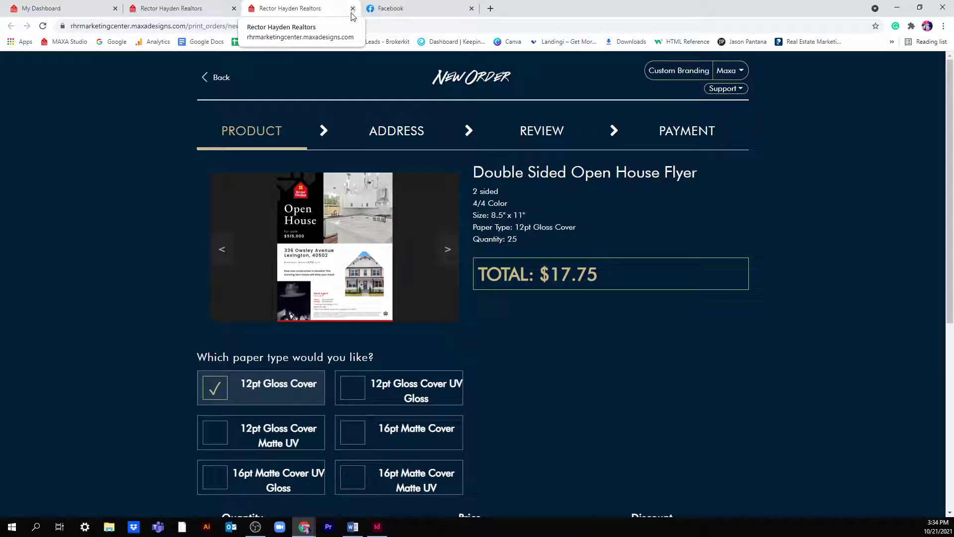
- Create an 'Open House' folder on the designs dashboard, then open the Create New Design categories
left_click(184, 8)
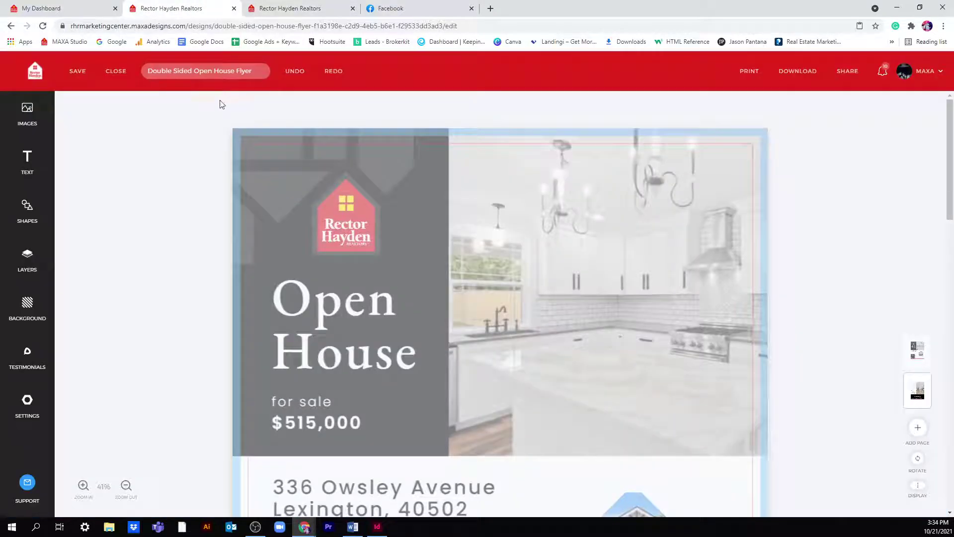
left_click(41, 73)
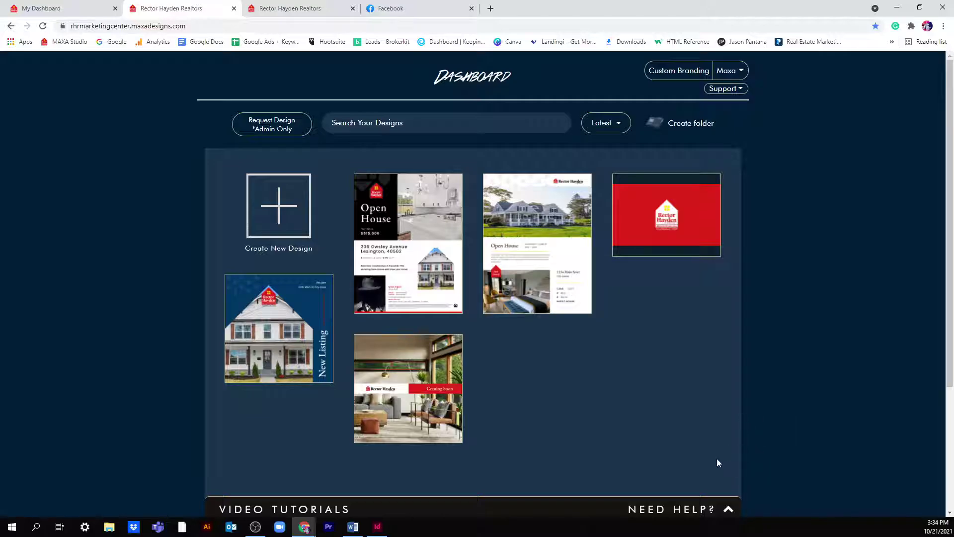
left_click(680, 124)
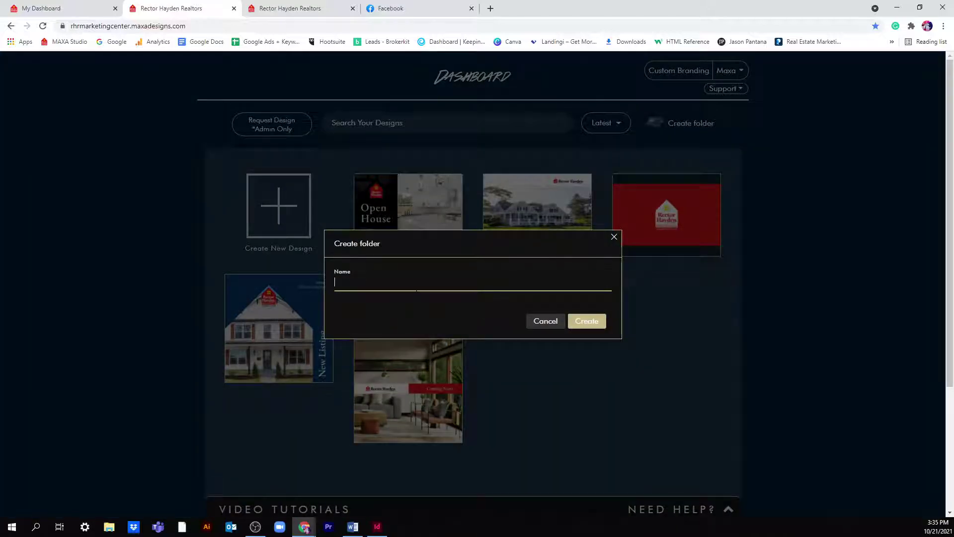
type("Open Hos")
key("BackSpace")
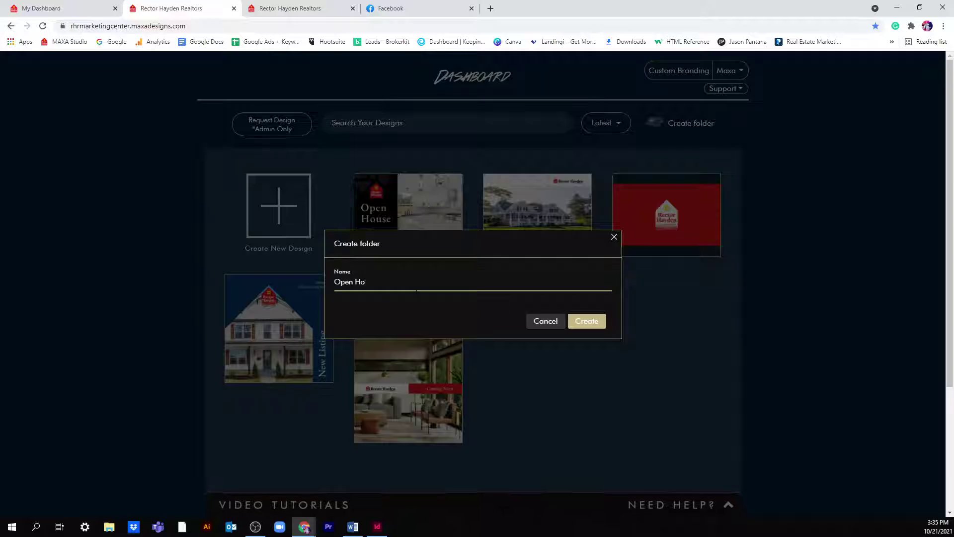
type("use")
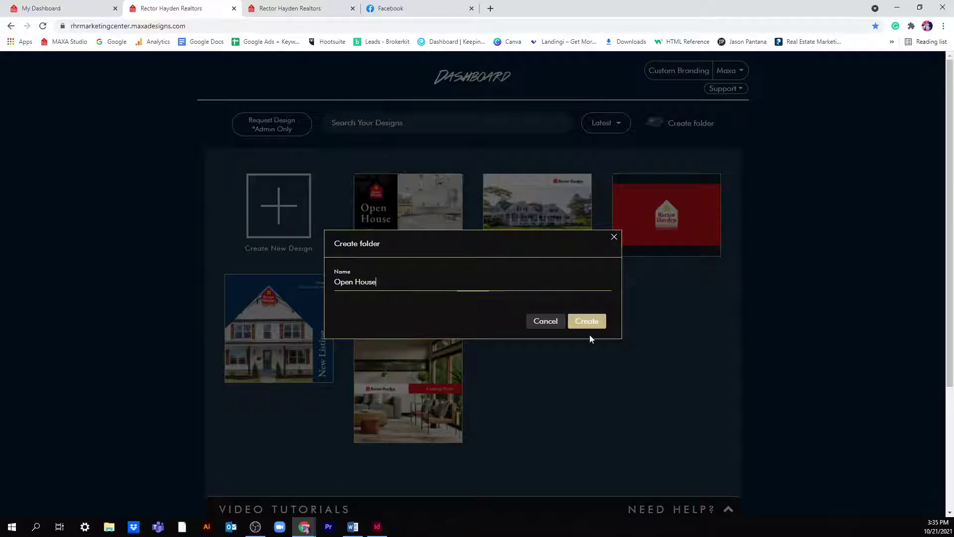
left_click(588, 322)
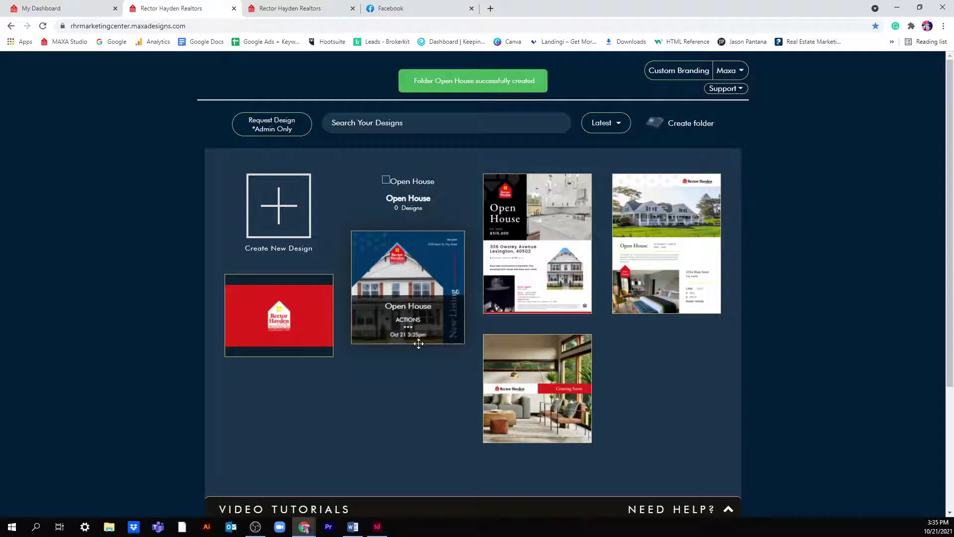
left_click_drag(413, 342, 412, 240)
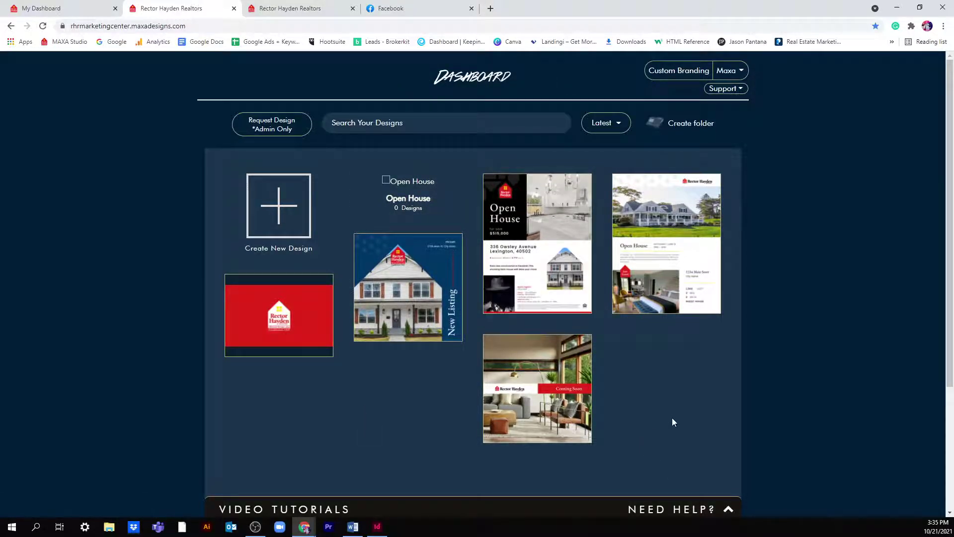
left_click(301, 216)
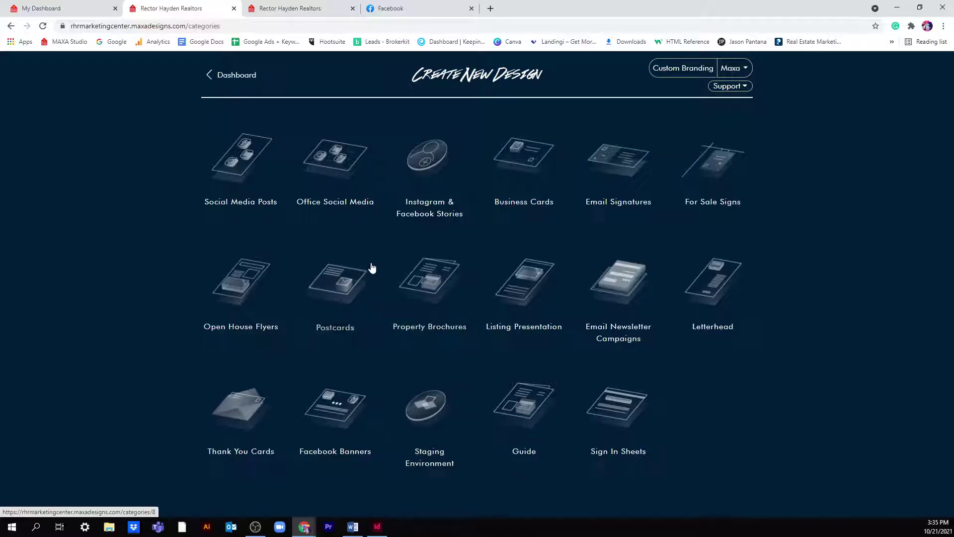
- Drag the New Listing, Coming Soon, Open House and one more flyer into the Open House folder
left_click(245, 75)
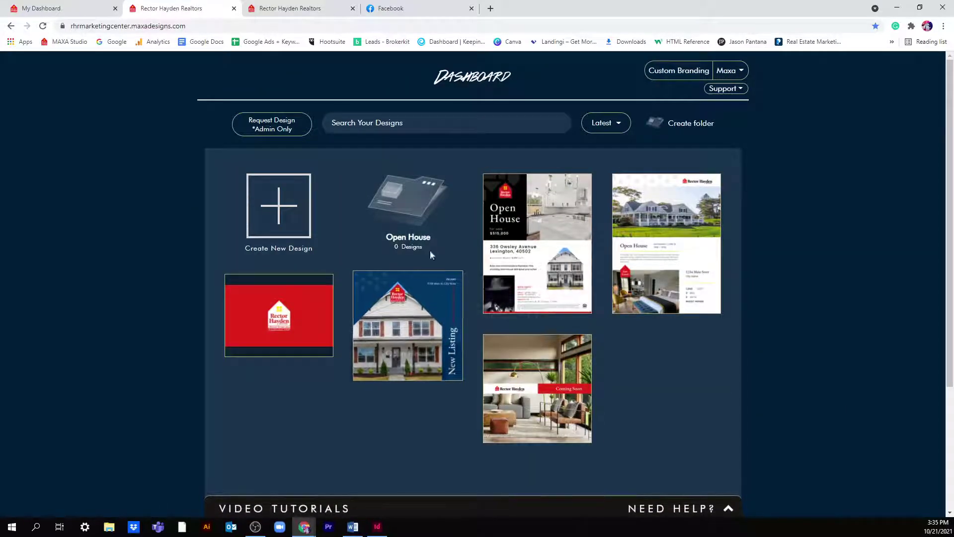
left_click_drag(422, 331, 422, 205)
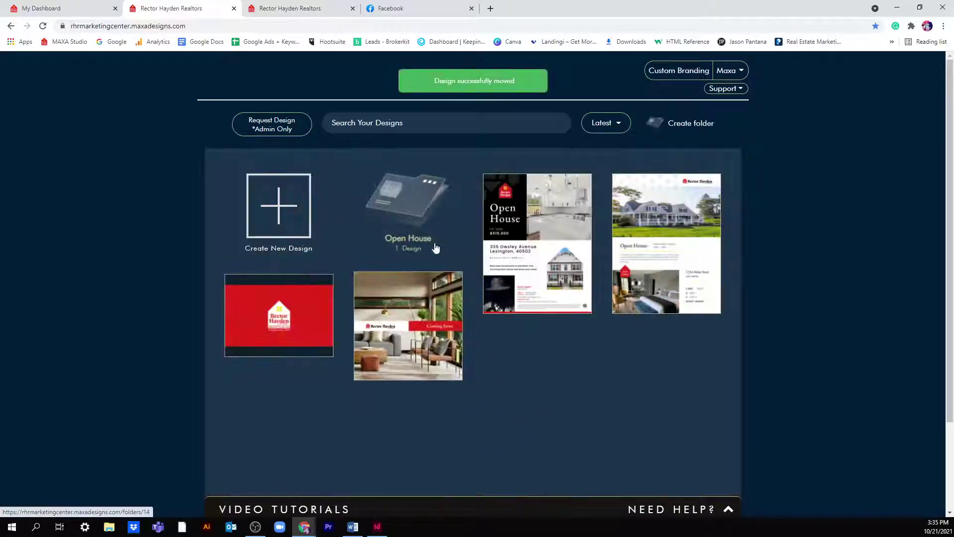
left_click_drag(437, 305, 443, 204)
left_click_drag(390, 199, 398, 209)
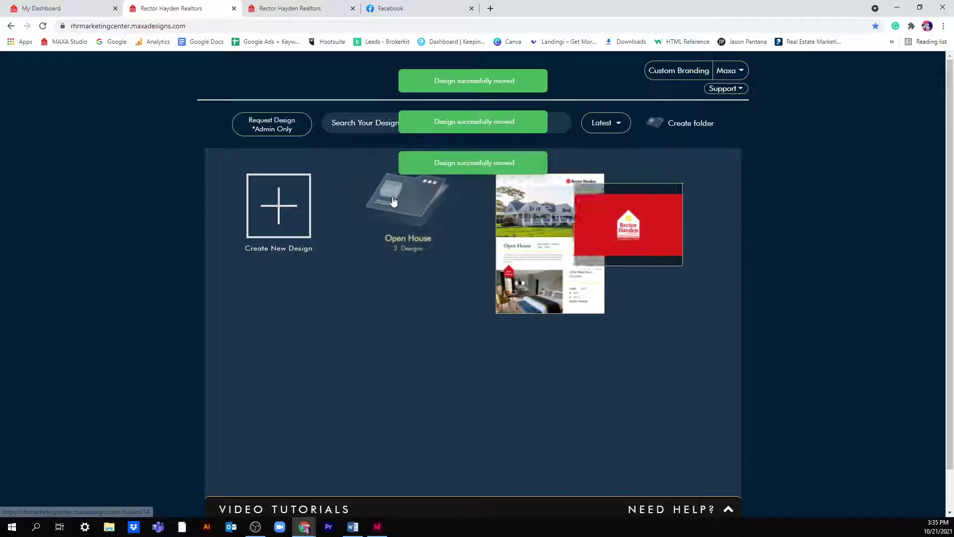
left_click_drag(522, 239, 408, 214)
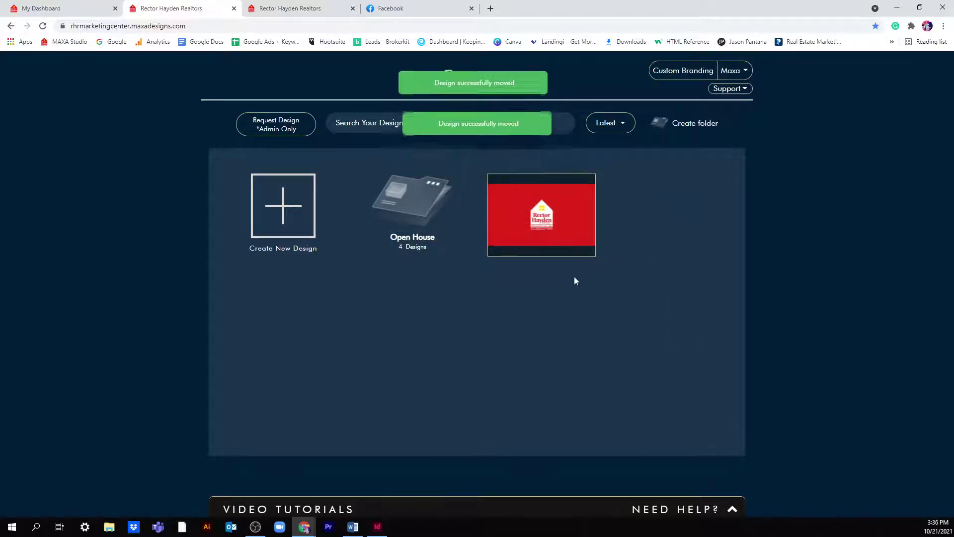
left_click(609, 124)
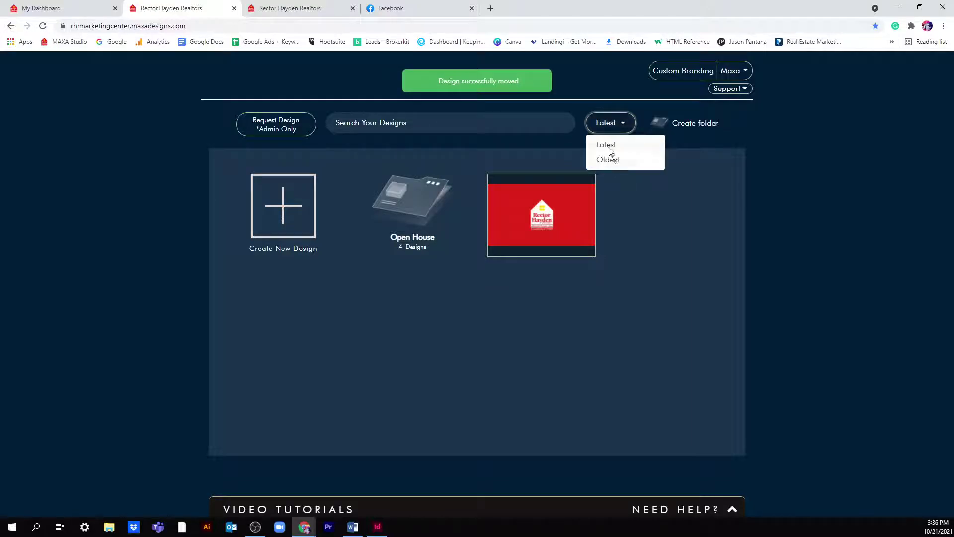
left_click(639, 213)
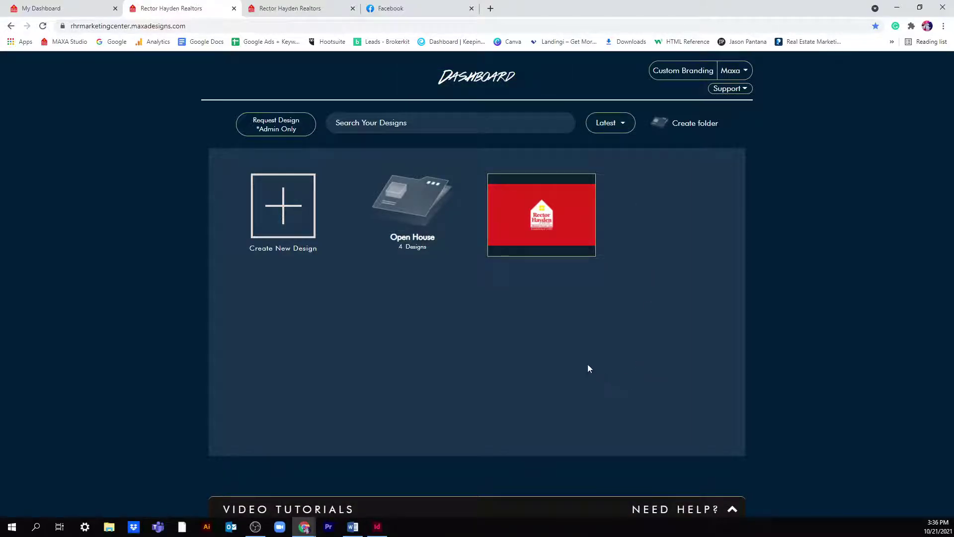
- Expand Video Tutorials, browse the carousel, and open the Layer Multiple tutorial
left_click(713, 513)
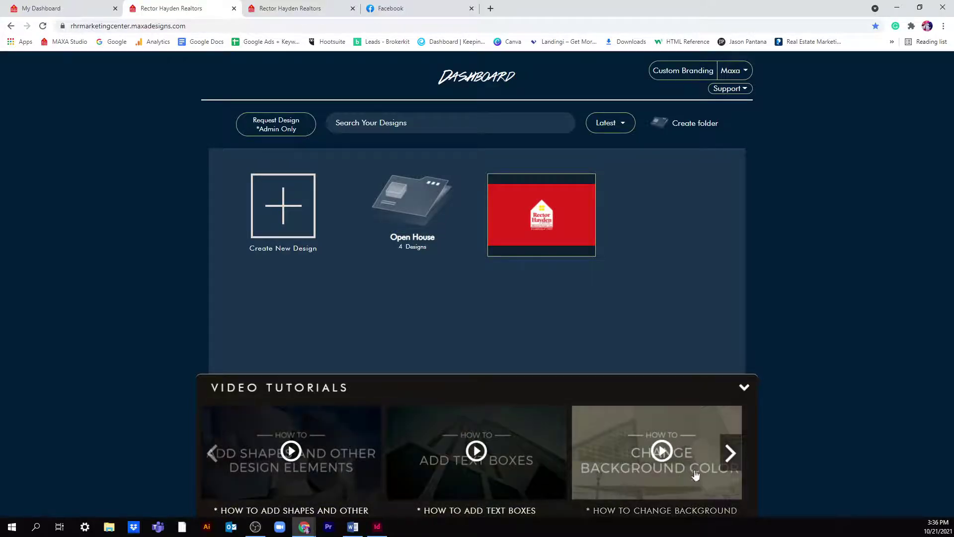
left_click(730, 453)
left_click(730, 454)
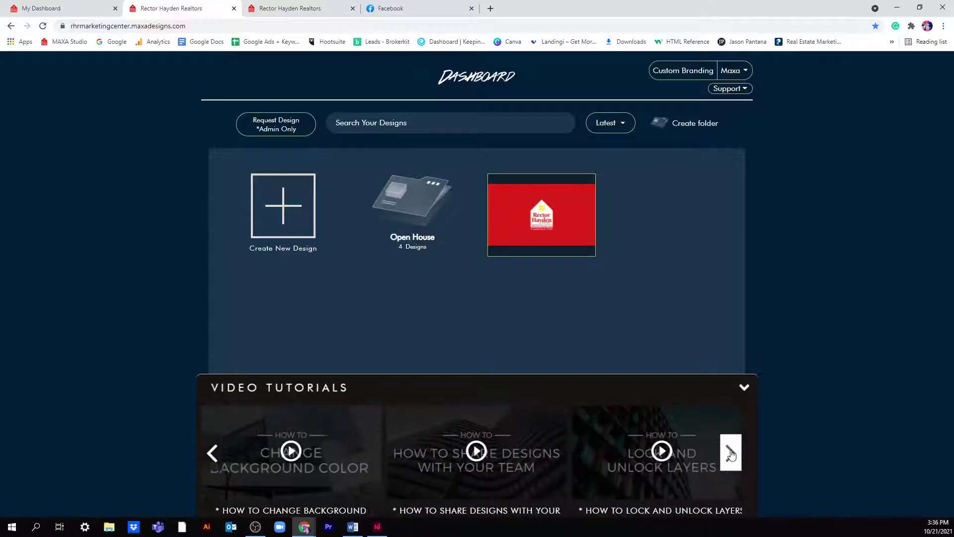
left_click(731, 453)
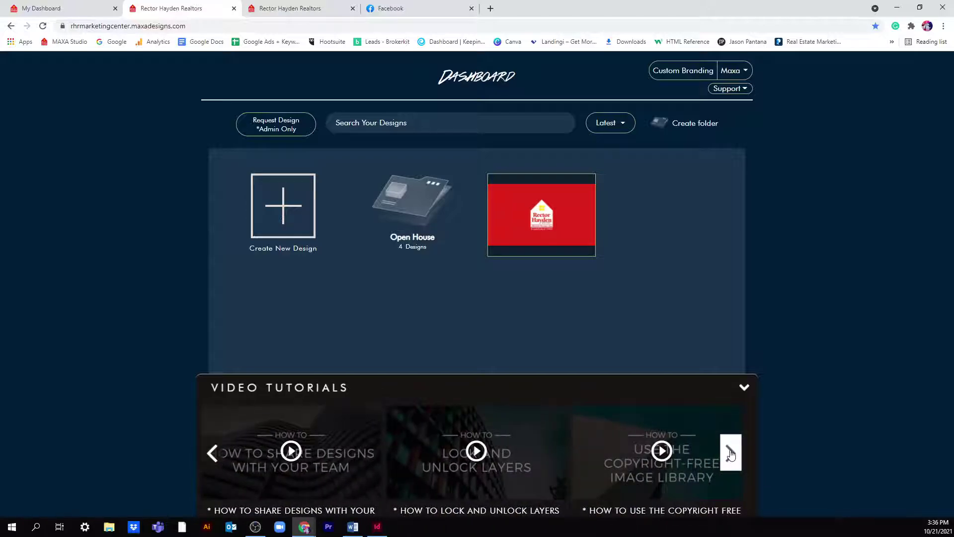
left_click(731, 453)
left_click(731, 453)
left_click(728, 454)
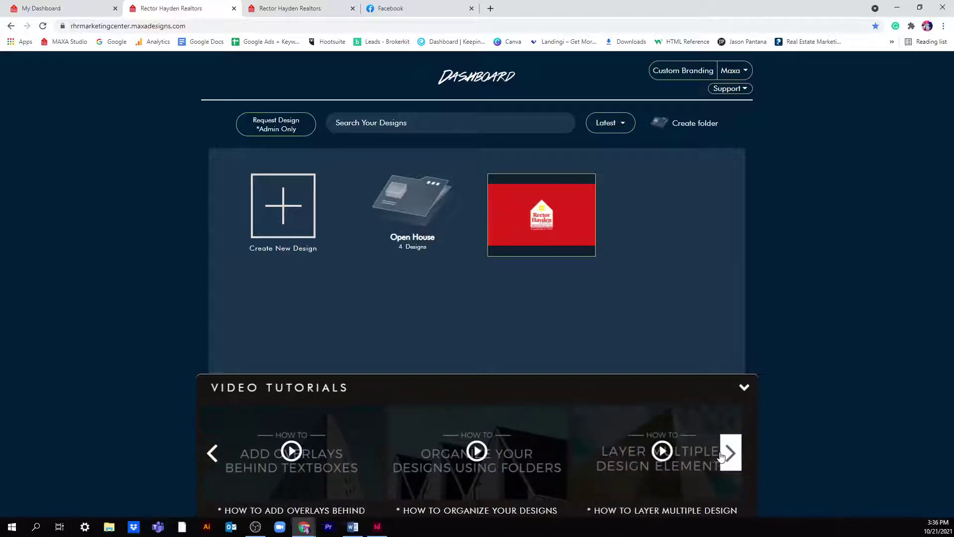
left_click(720, 453)
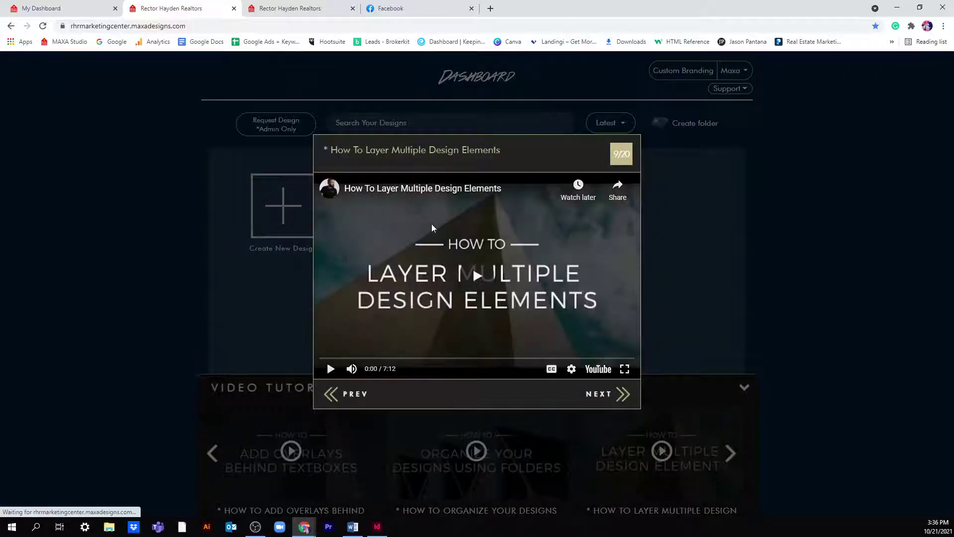
- Play and pause the layering tutorial, close it, and collapse the Video Tutorials panel
left_click(330, 368)
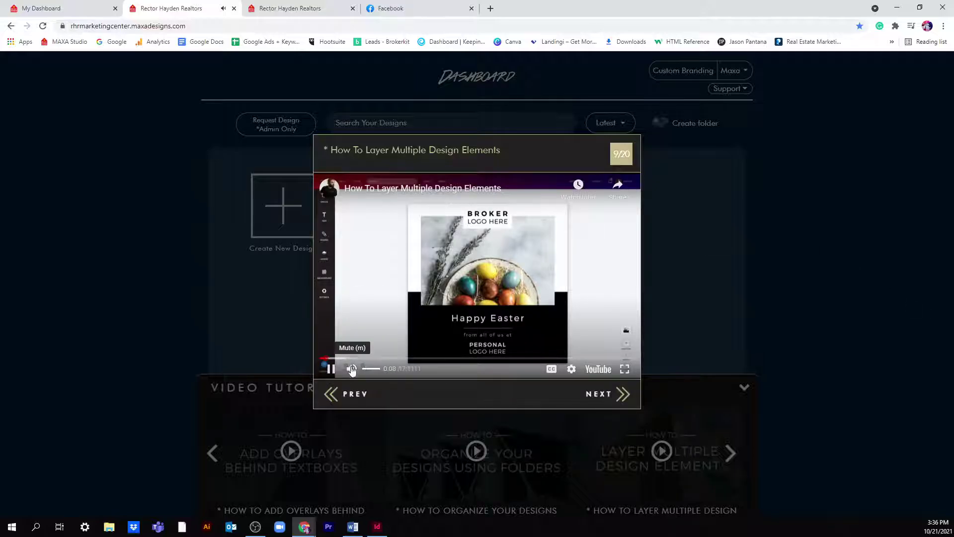
left_click(330, 368)
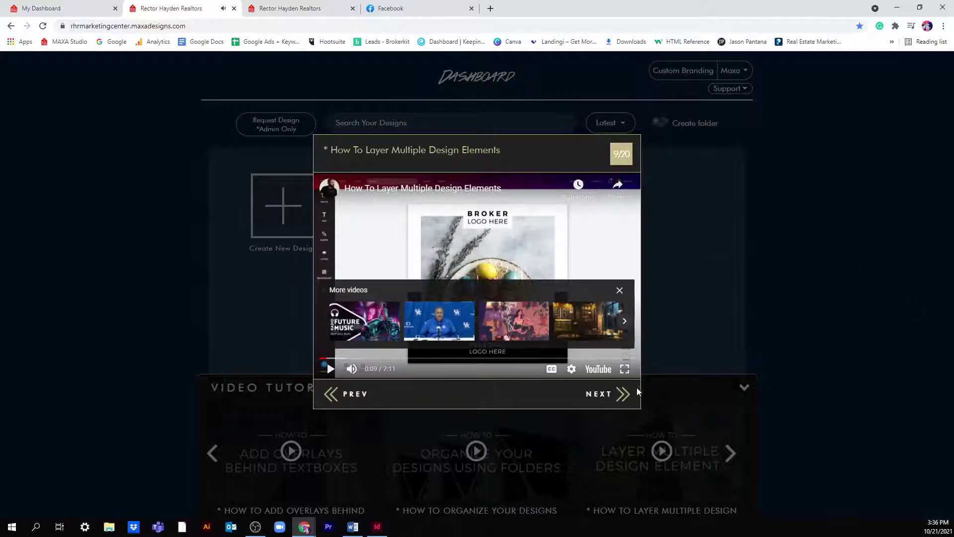
left_click(711, 364)
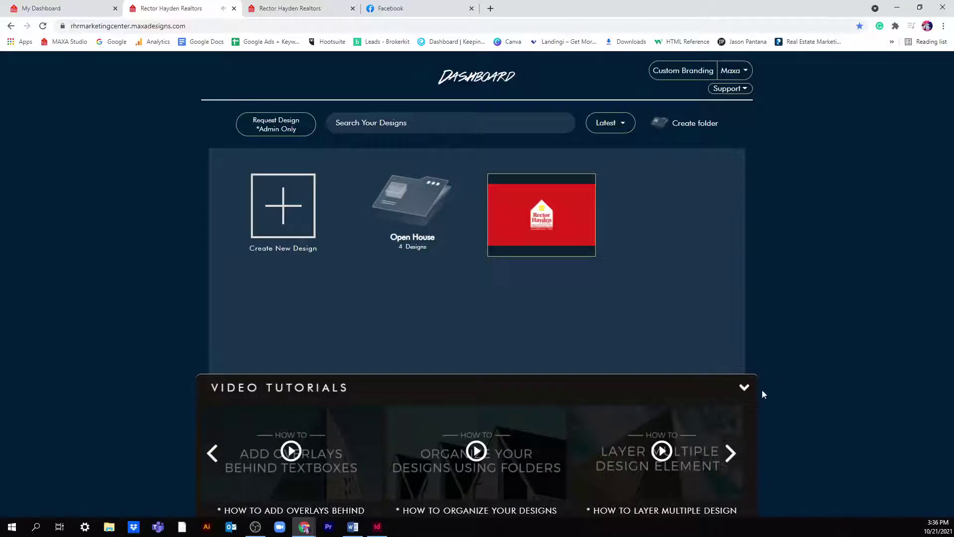
left_click(744, 387)
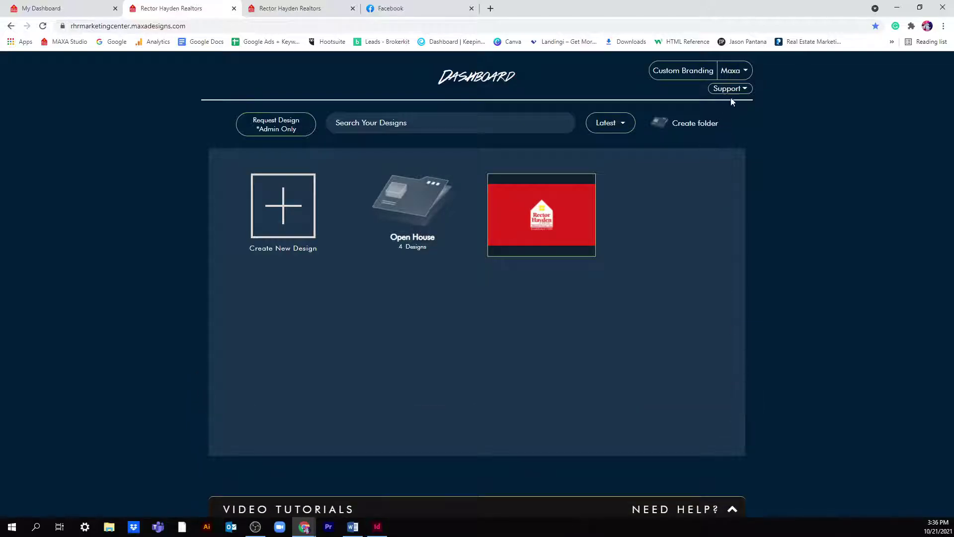
left_click(738, 73)
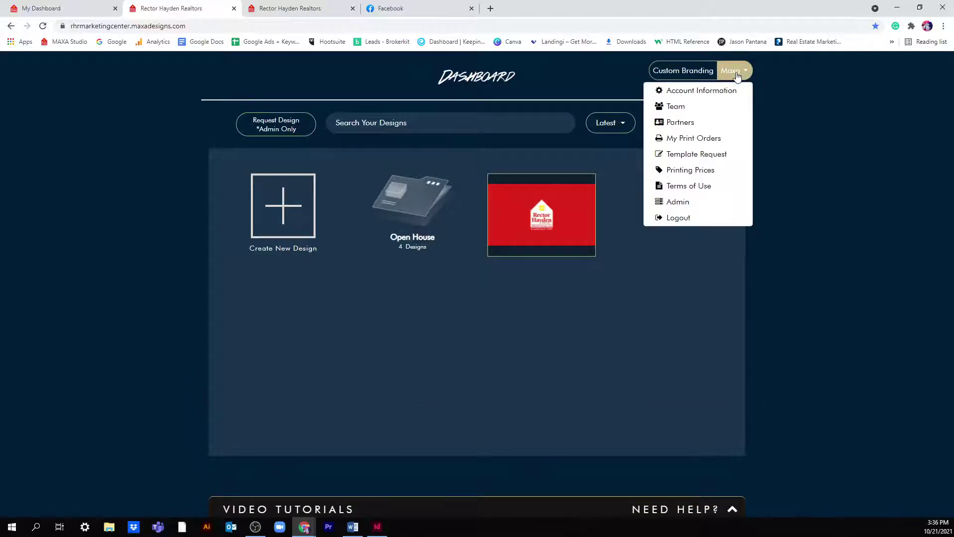
- Close the Maxa account dropdown to reveal the dashboard with the Open House folder
left_click(738, 75)
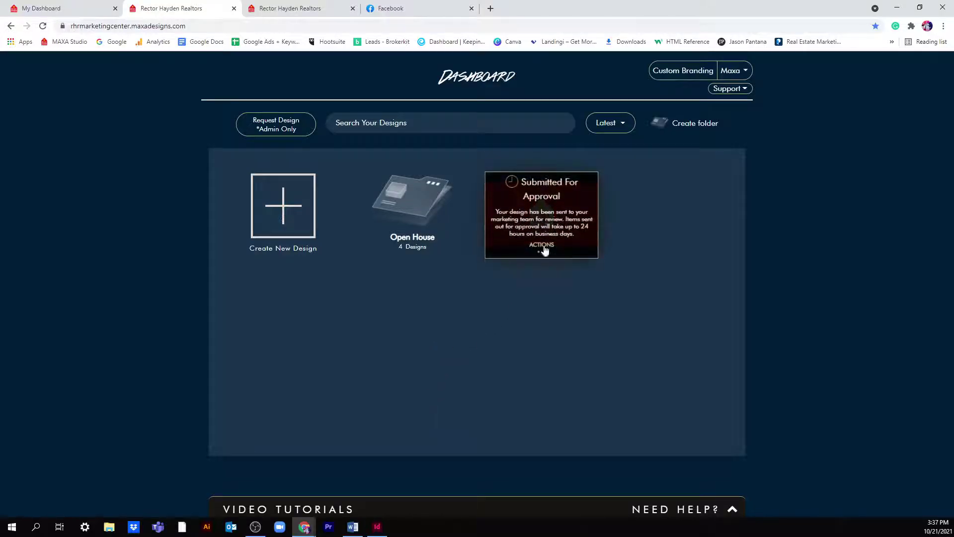
- Open the Open House folder and share the Coming Soon design to Facebook as a link
left_click(546, 254)
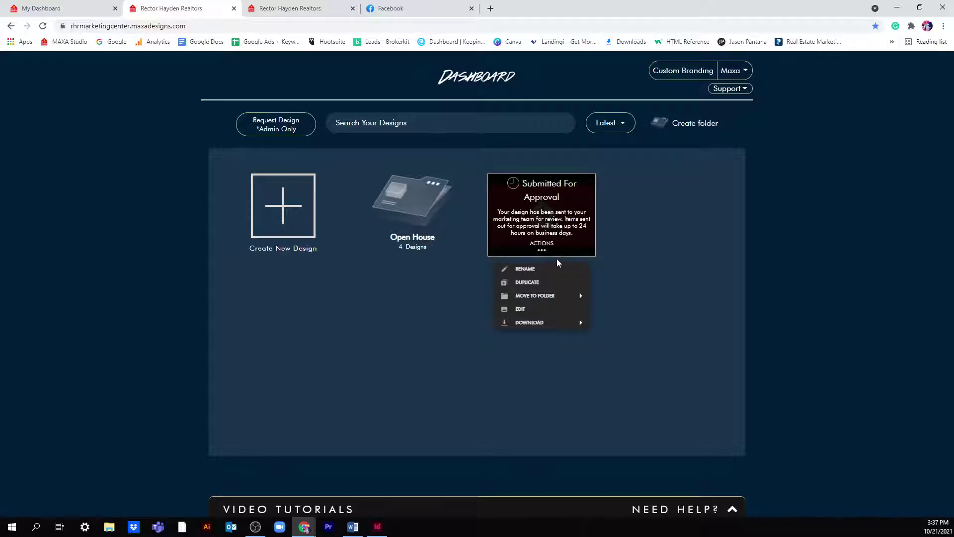
left_click(417, 218)
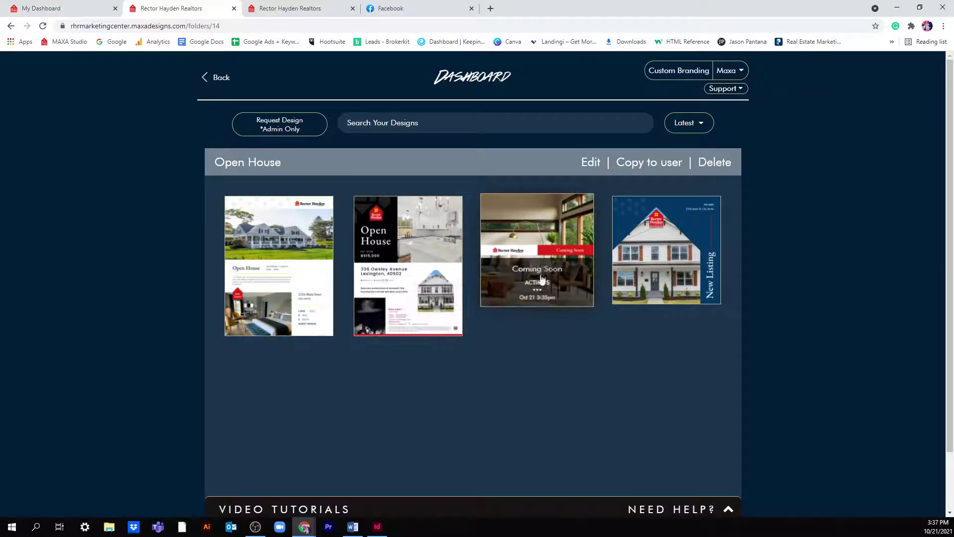
left_click(537, 283)
left_click(543, 370)
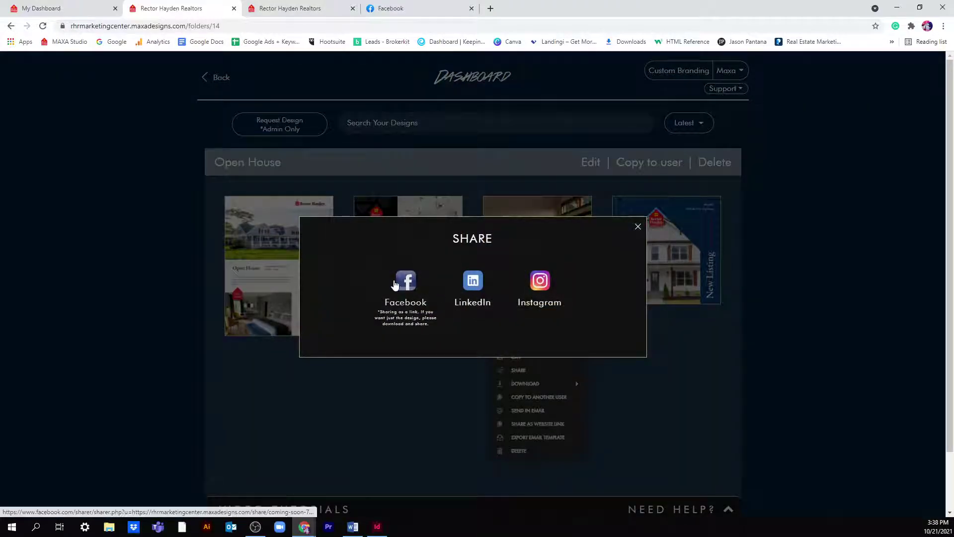
left_click(401, 282)
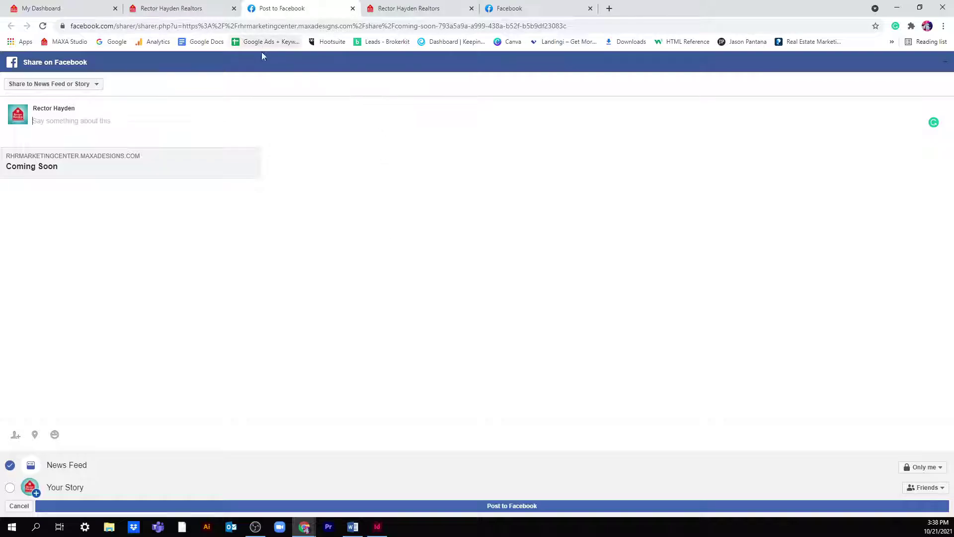
- Abandon the Facebook share by closing its tab with Leave, then dismiss the Share dialog
left_click(352, 9)
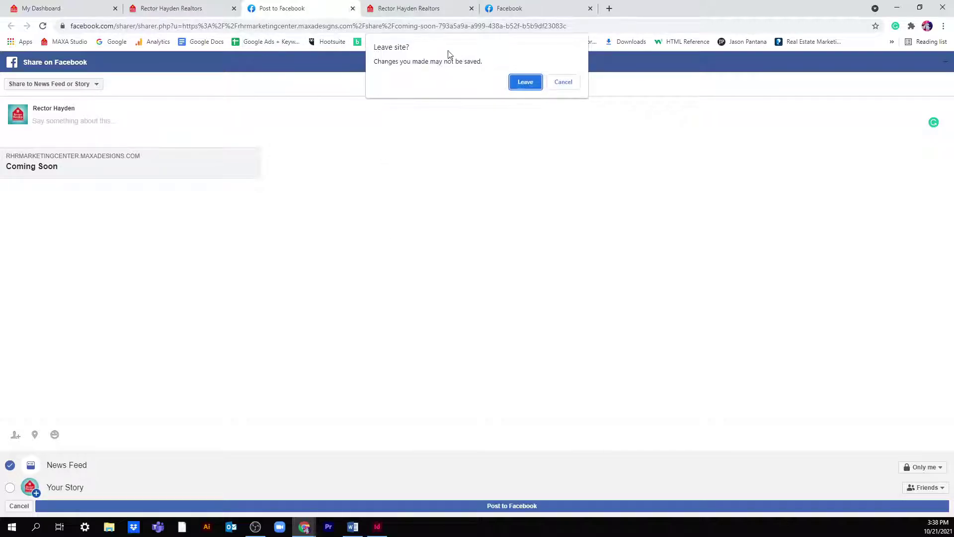
left_click(519, 84)
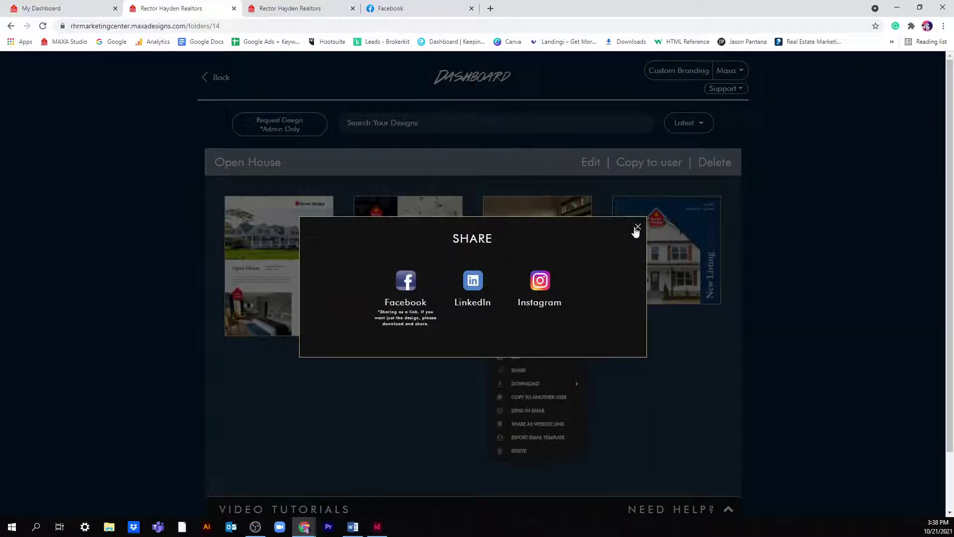
left_click(638, 227)
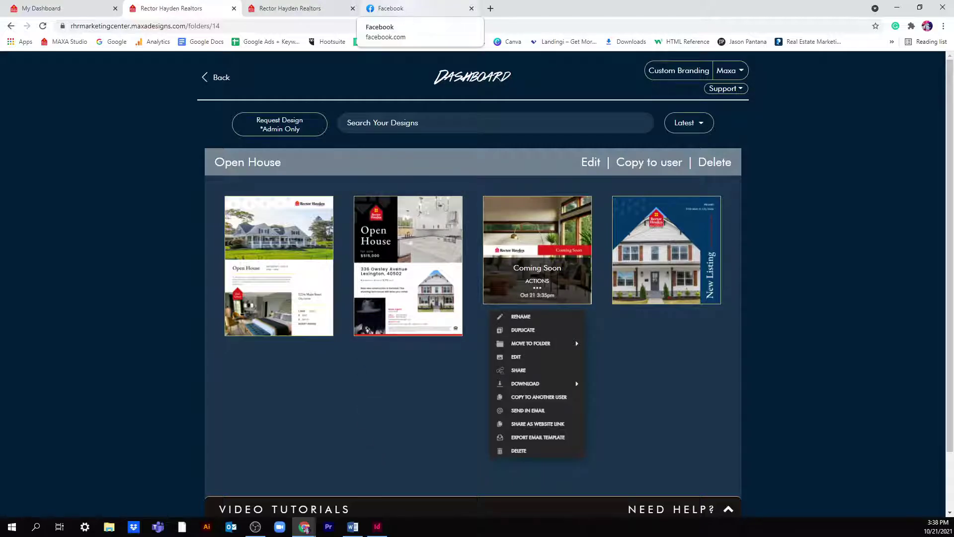
- Download the Coming Soon design as a JPG and open the resulting Coming Soon-0.jpg
left_click(538, 288)
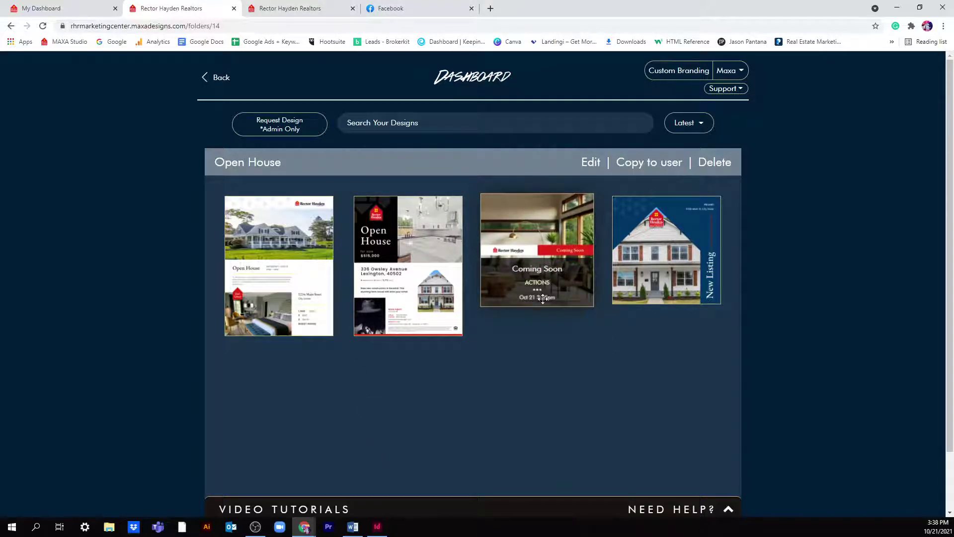
left_click(537, 288)
left_click(546, 383)
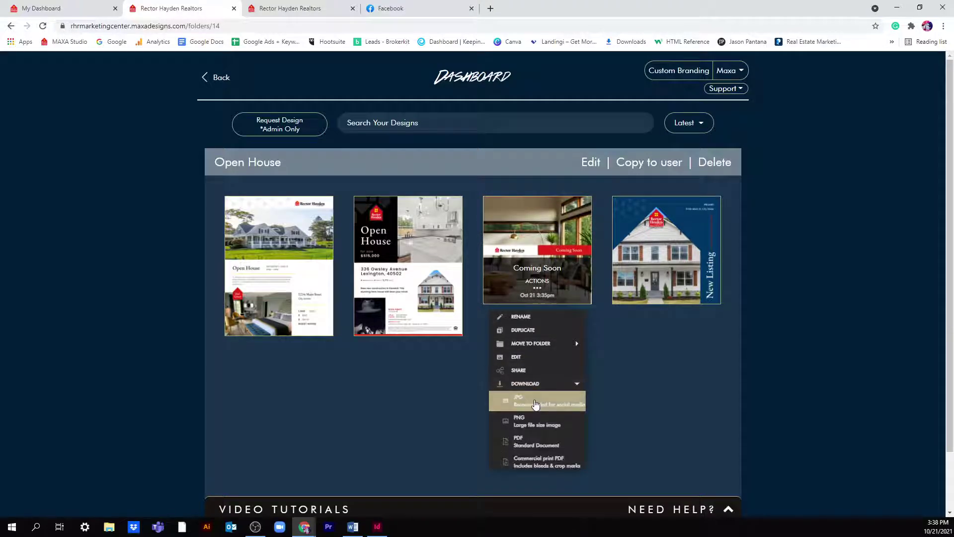
left_click(536, 400)
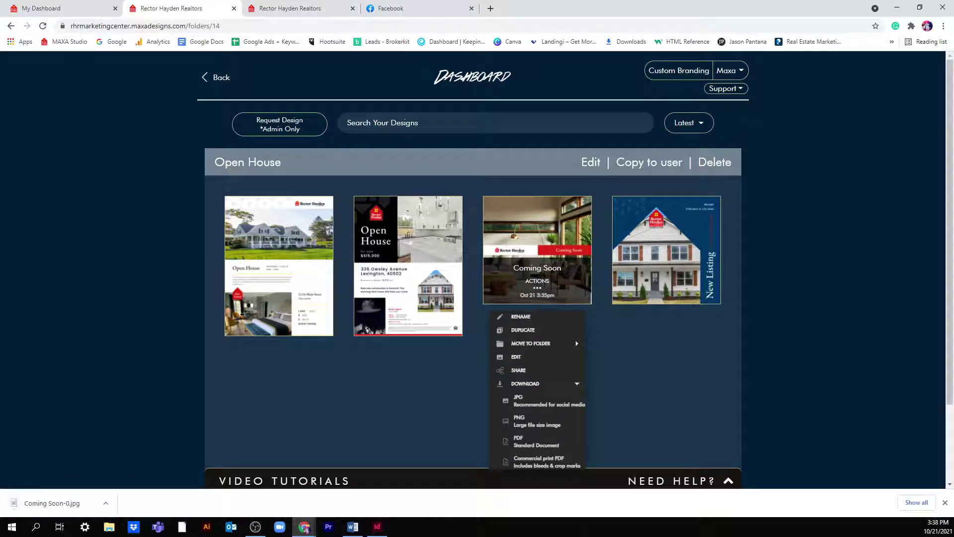
left_click(74, 503)
- Start a new Facebook post and attach the Coming Soon-0 image as its photo
left_click(400, 9)
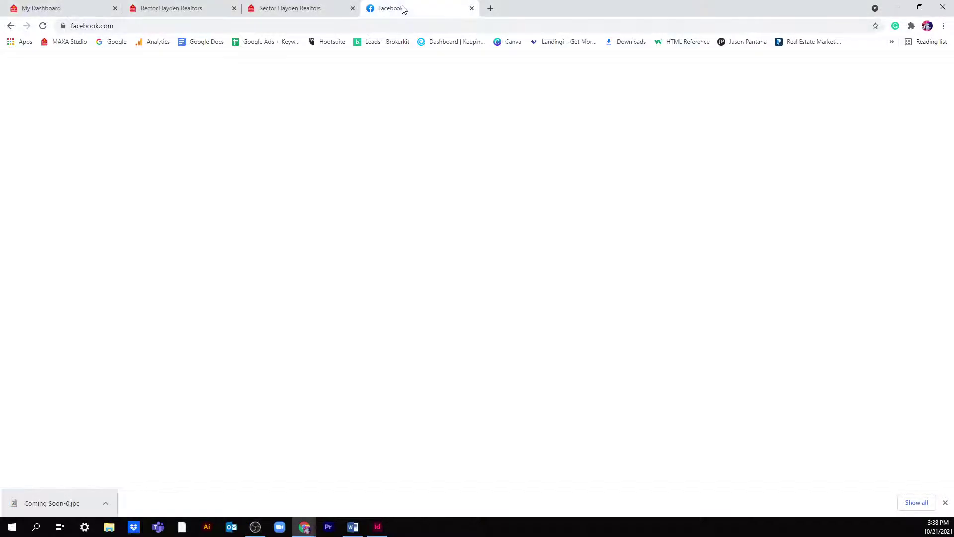
left_click(473, 177)
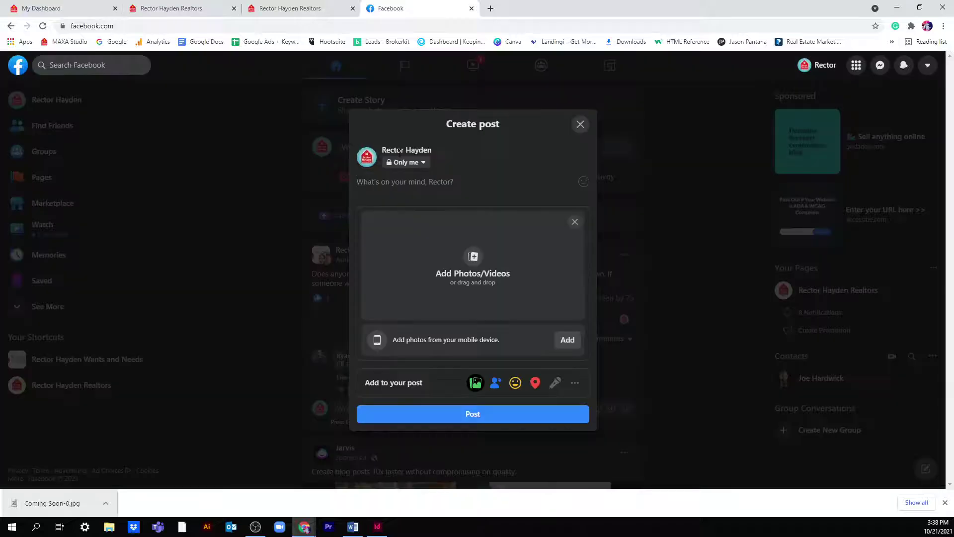
left_click(469, 300)
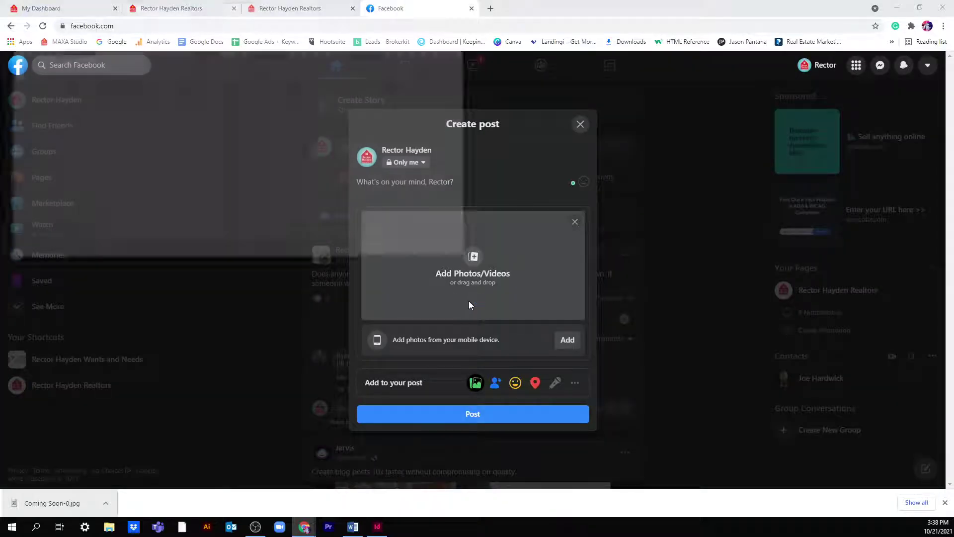
scroll(285, 211, "down", 5)
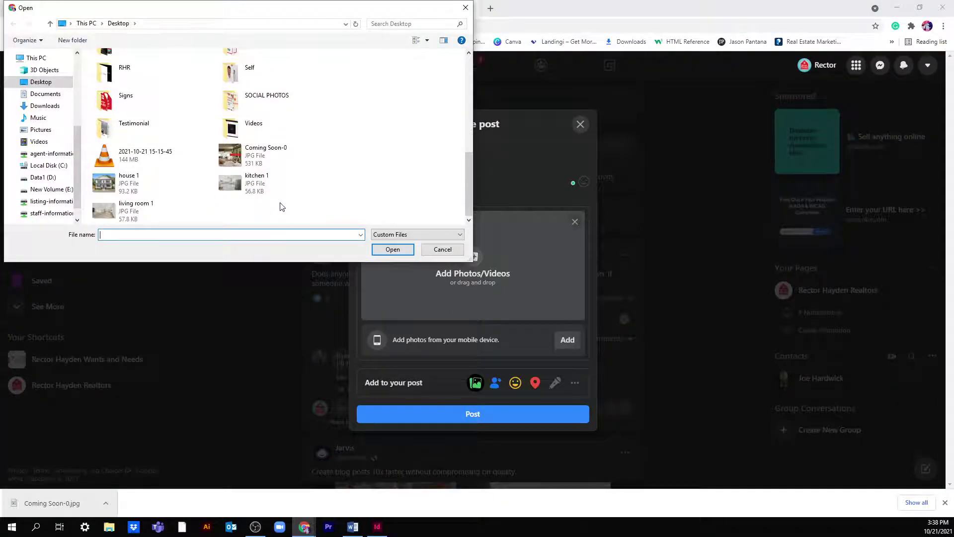
double_click(261, 152)
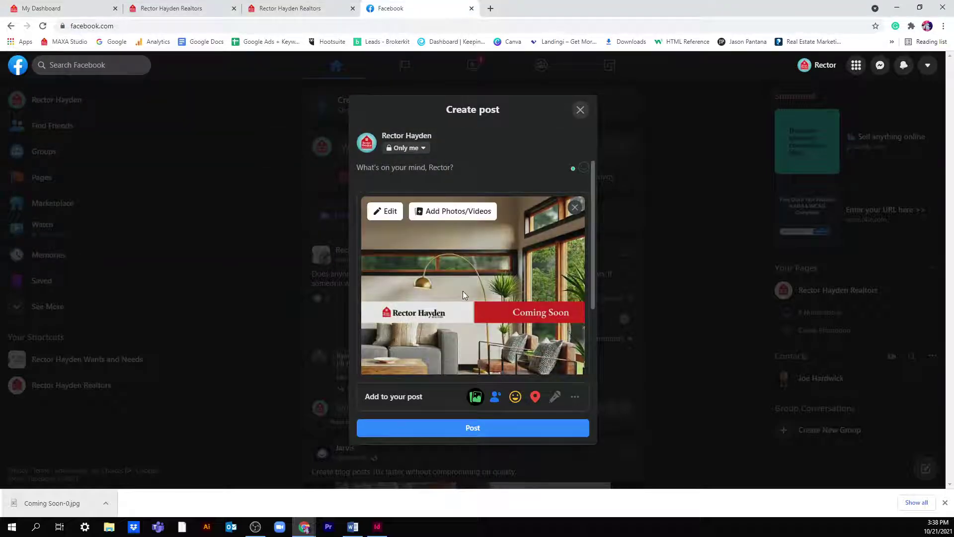
- Click into the post's text box, then close the draft without publishing
scroll(463, 291, "down", 3)
scroll(455, 263, "up", 3)
left_click(432, 167)
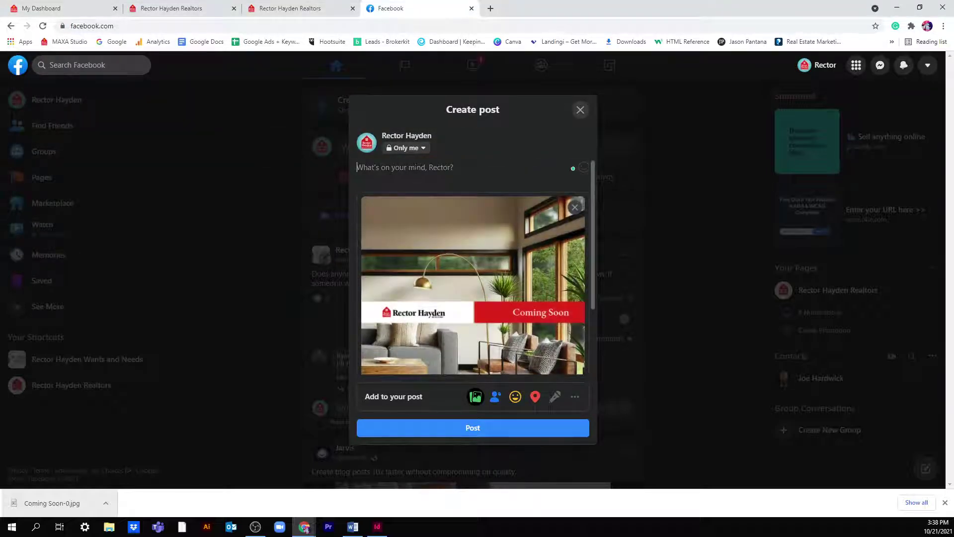
scroll(492, 337, "down", 2)
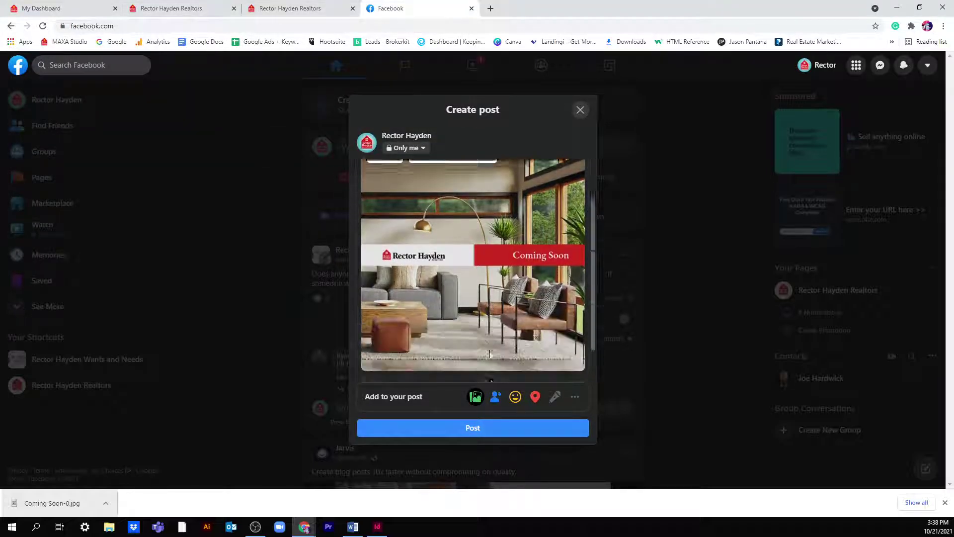
left_click(577, 111)
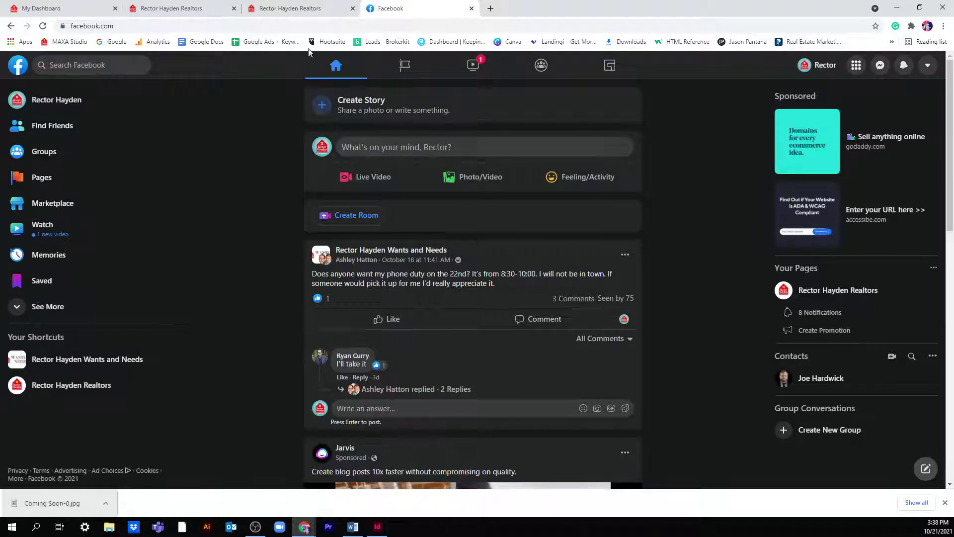
- Return to the Open House folder tab, dismiss the Coming Soon actions menu, and go back to the dashboard
left_click(295, 10)
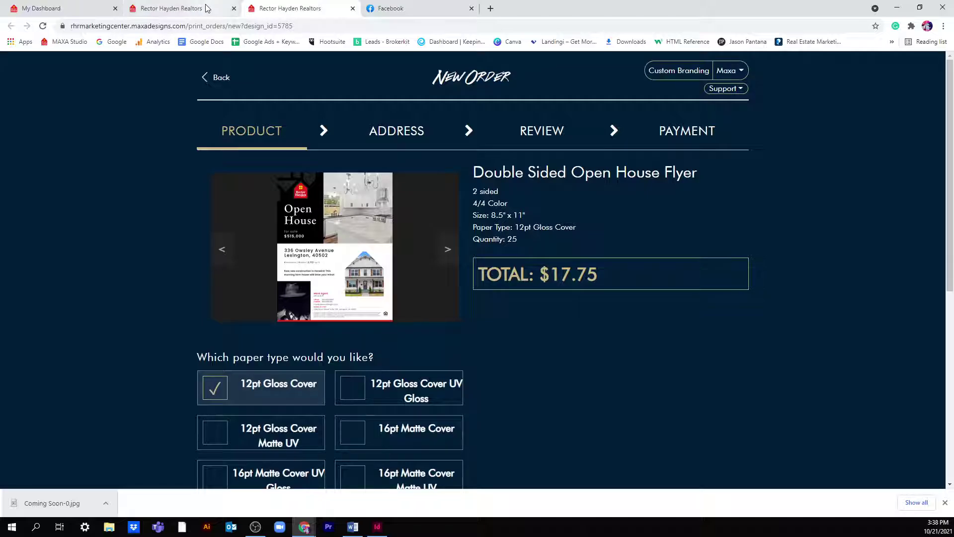
left_click(207, 8)
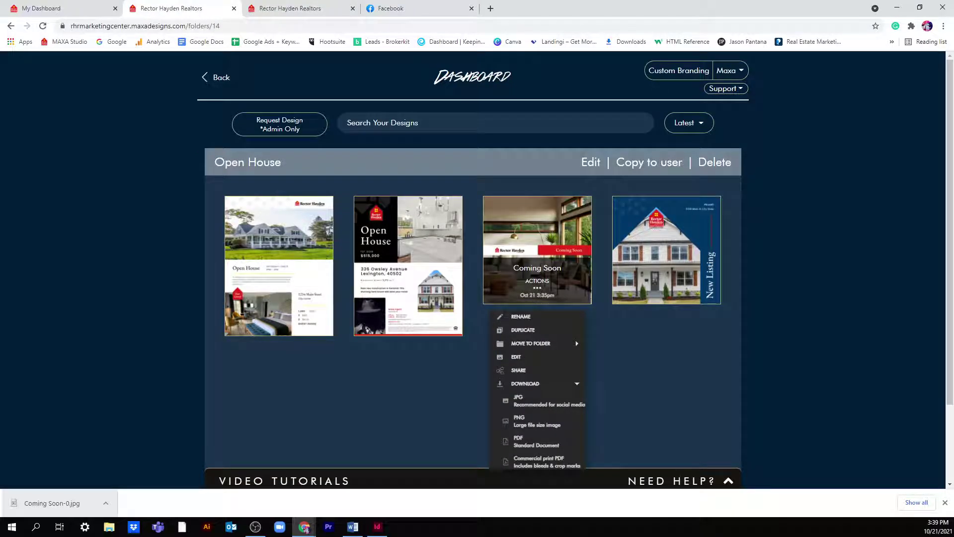
key("alt+Tab")
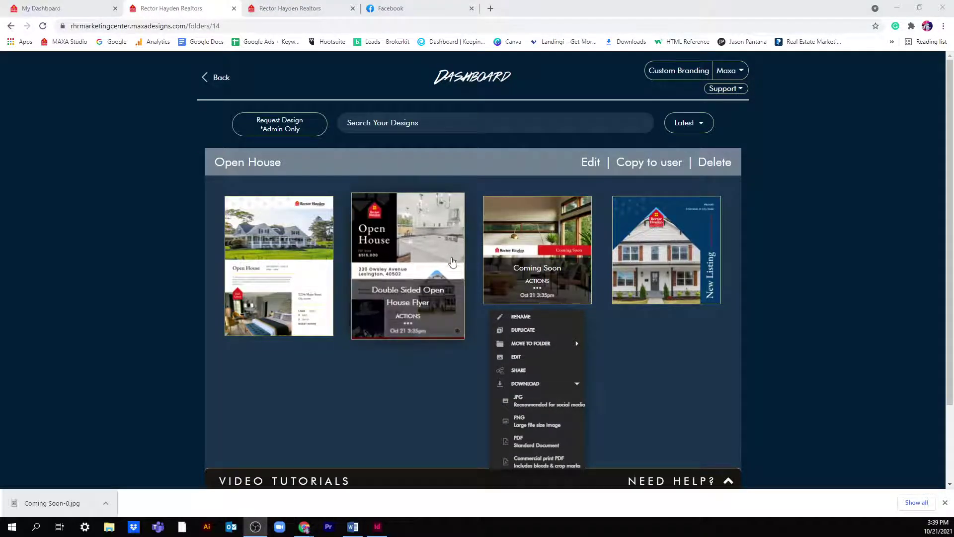
left_click(377, 181)
left_click(221, 82)
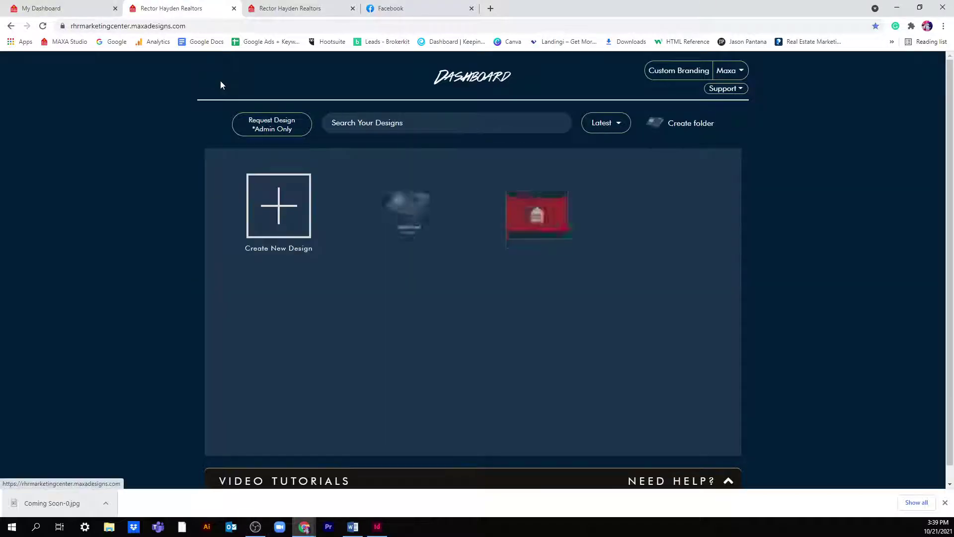